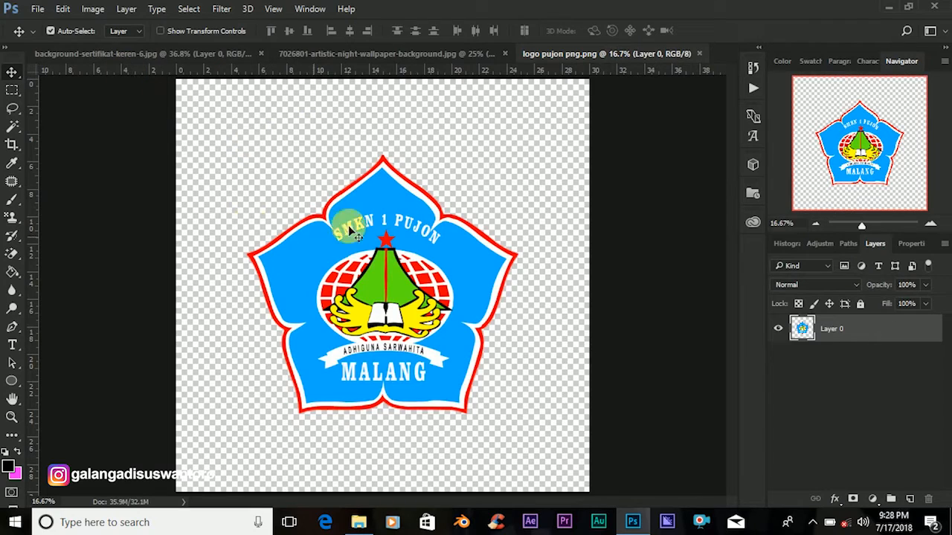
Create Untitled-1 as a blank white 297 × 210 mm landscape document at 300 ppi.
left_click(36, 8)
left_click(56, 11)
left_click(36, 10)
left_click(44, 24)
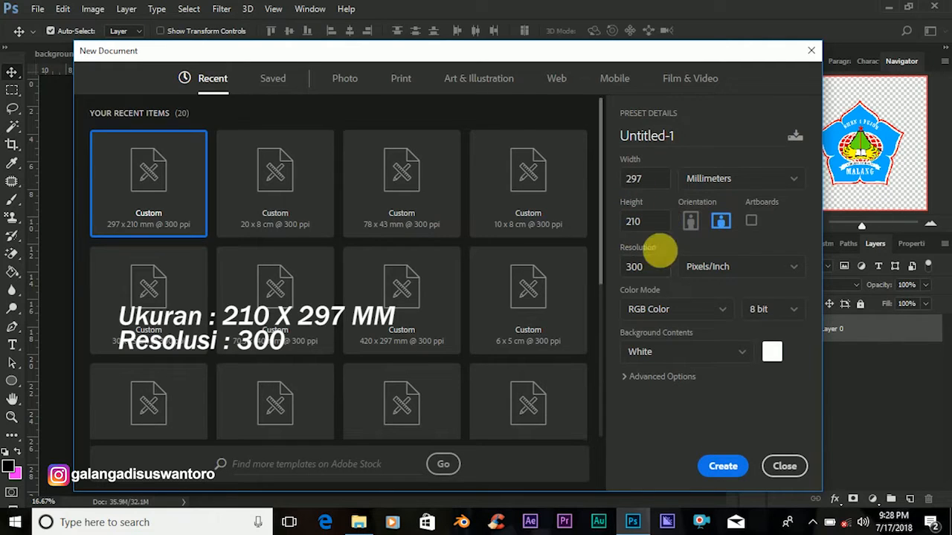
left_click(719, 467)
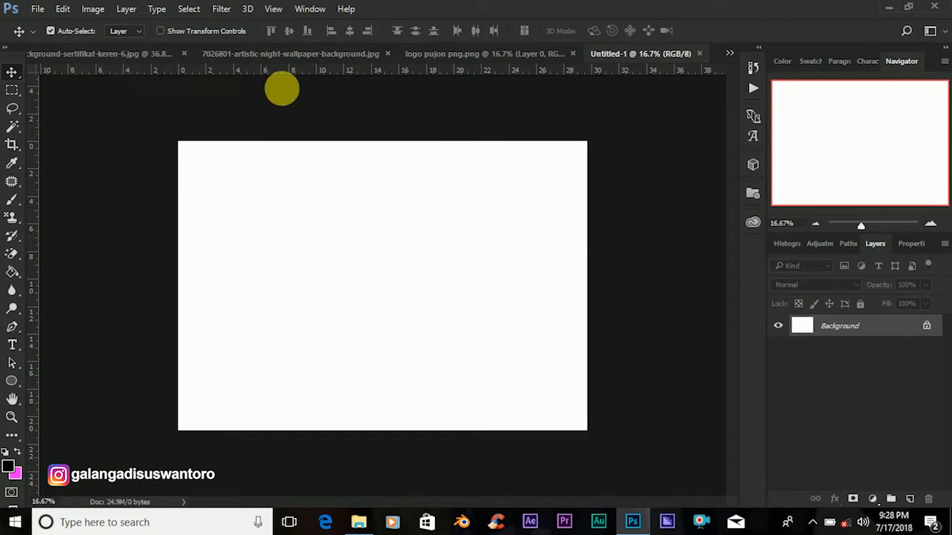
Drag the wave frame from background-sertifikat-keren-6.jpg into Untitled-1 and start scaling it over the canvas.
left_click(112, 55)
left_click_drag(274, 158, 392, 231)
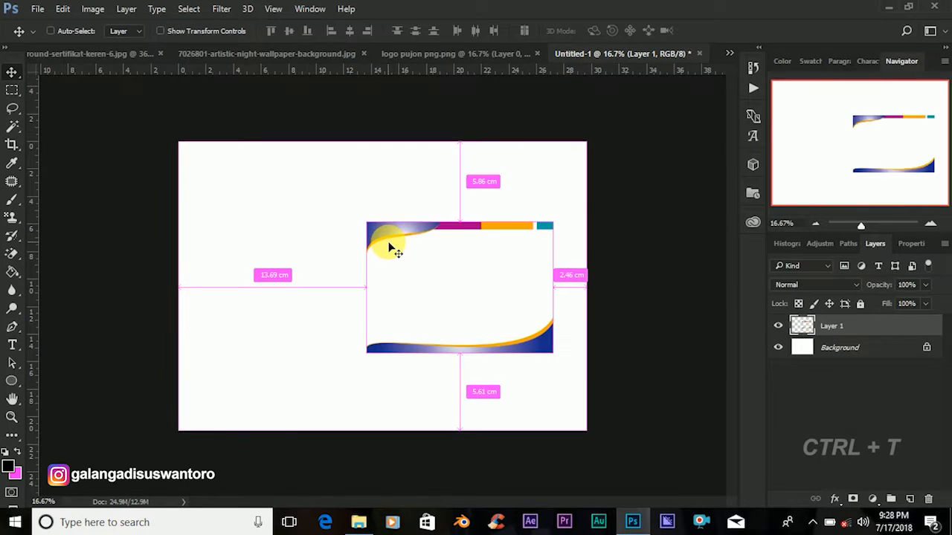
key("ctrl+t")
left_click_drag(369, 231, 218, 151)
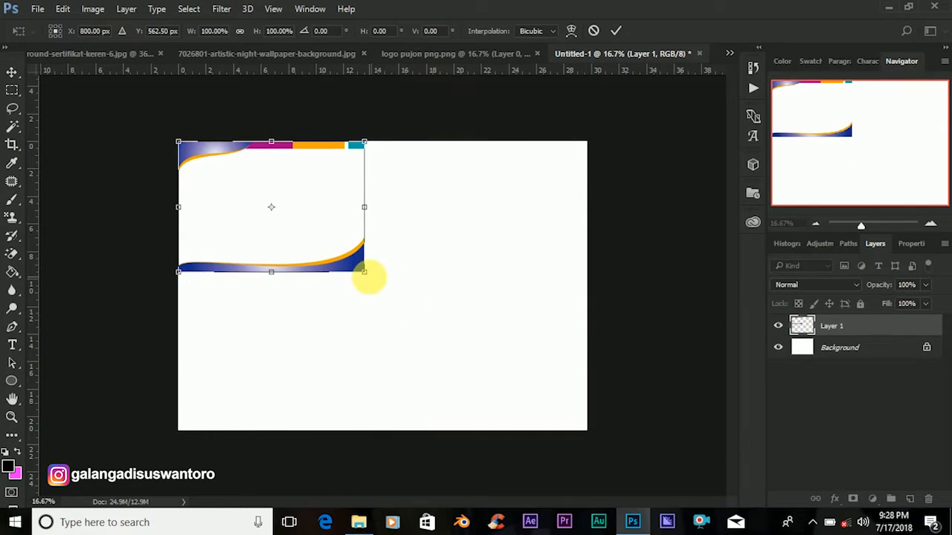
left_click_drag(367, 275, 573, 458)
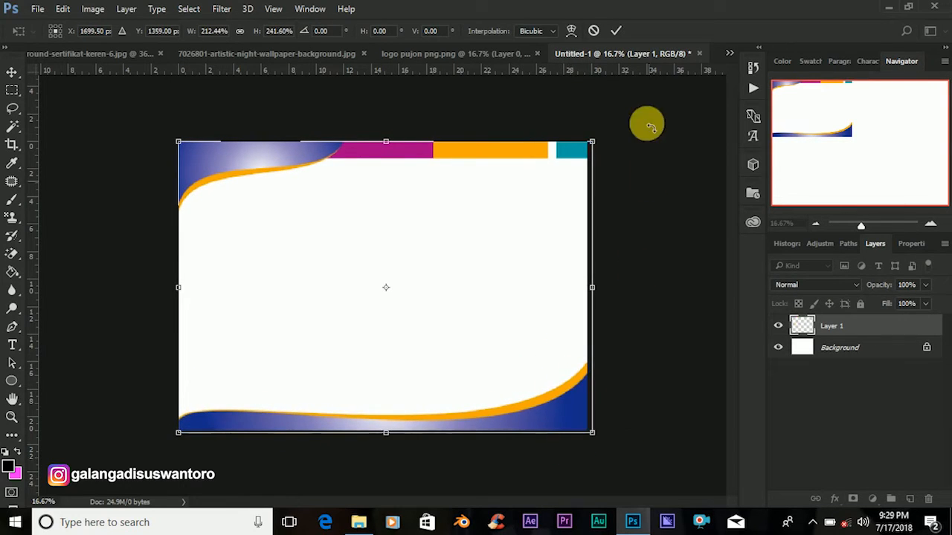
Redo the frame placement: align it to the top-left corner and stretch it to fill the canvas.
key("ctrl+z")
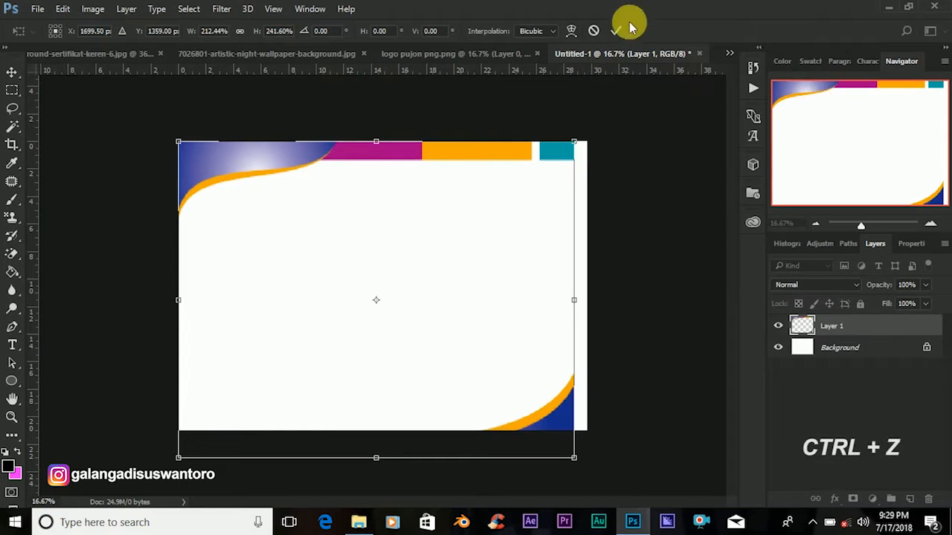
key("Return")
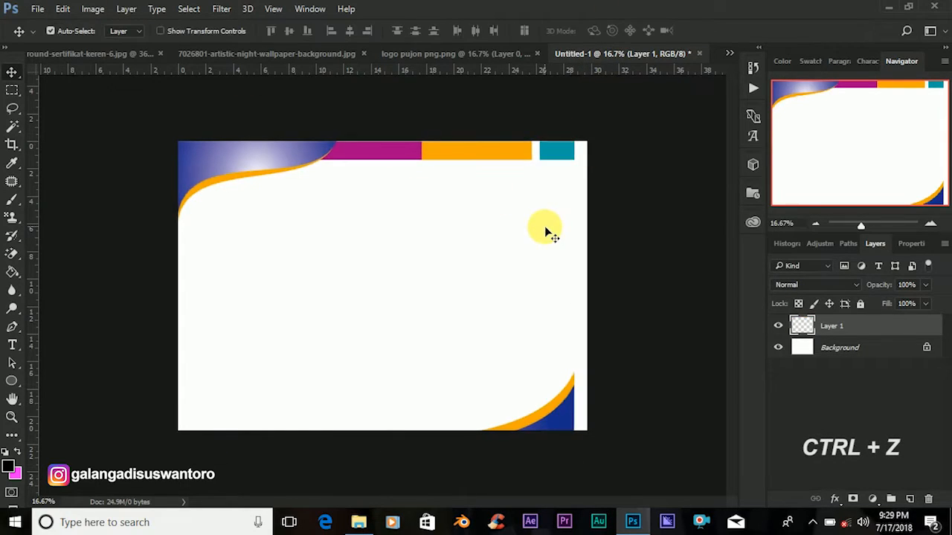
key("ctrl+z")
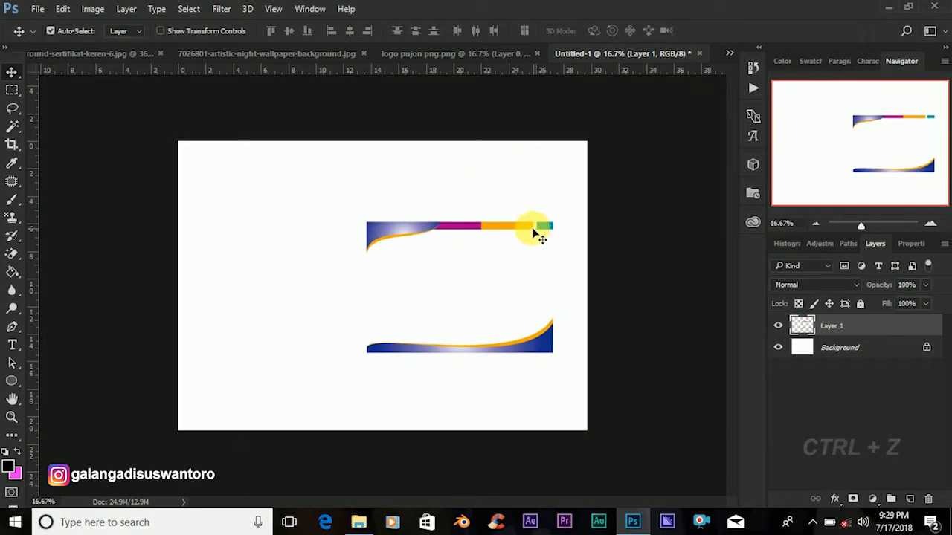
left_click_drag(400, 222, 291, 144)
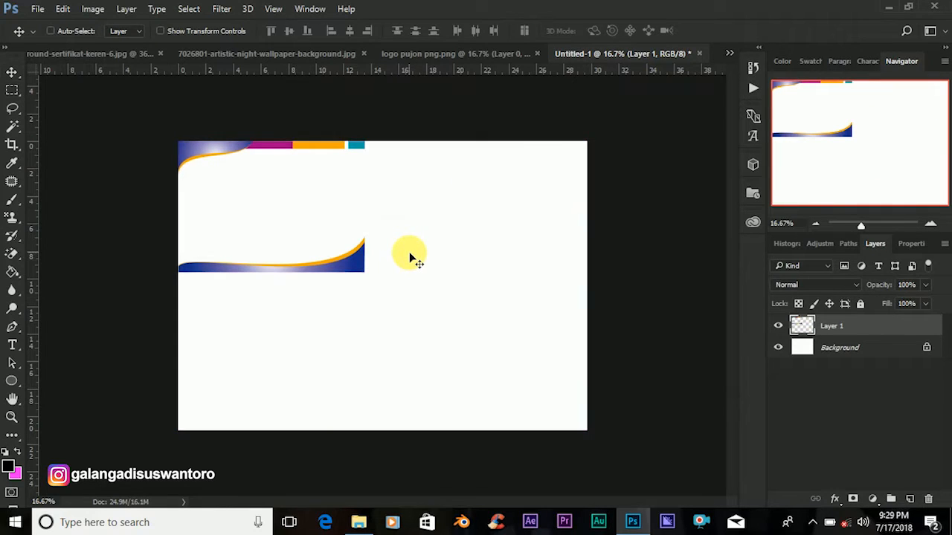
key("ctrl+t")
left_click_drag(370, 283, 591, 445)
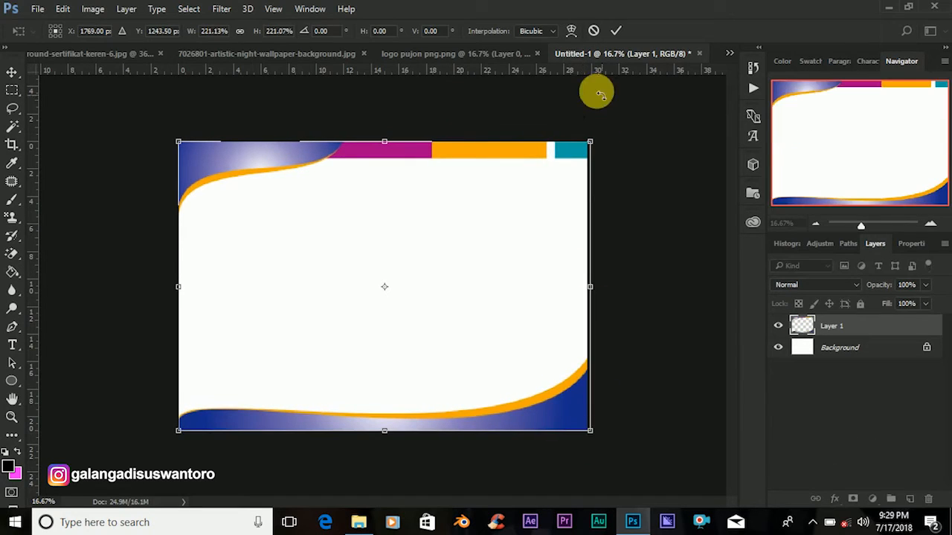
left_click(616, 30)
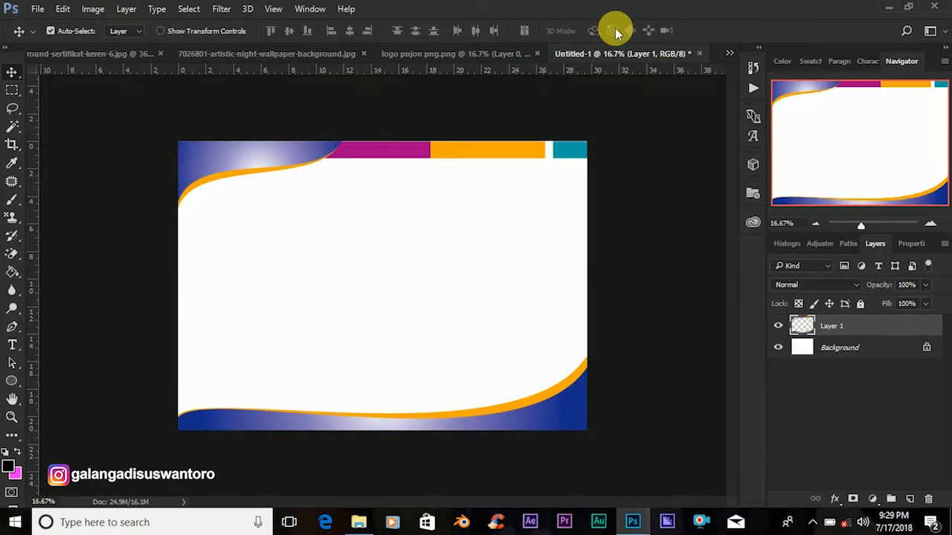
Add the night mosque wallpaper as Layer 2, scaled to cover the canvas, below the frame at 50% opacity.
left_click(263, 52)
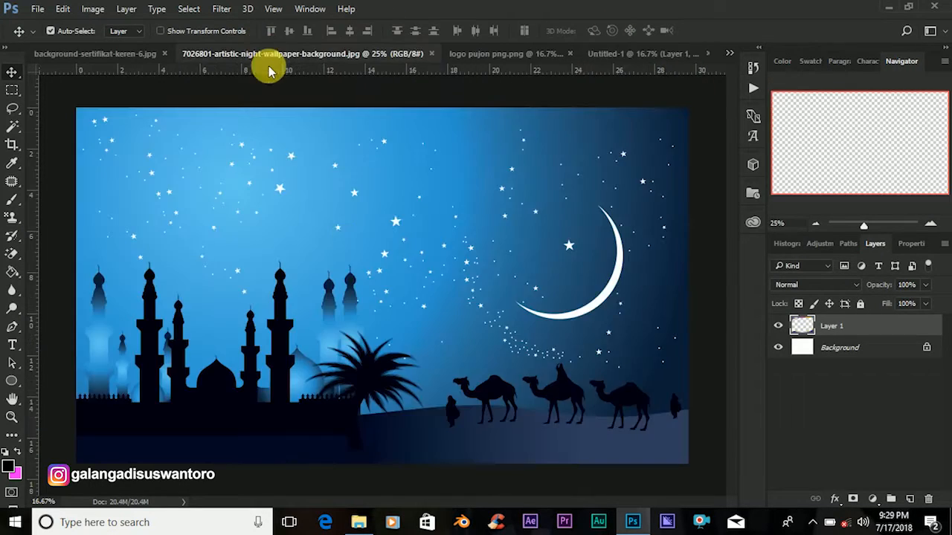
left_click_drag(340, 228, 351, 260)
key("ctrl+t")
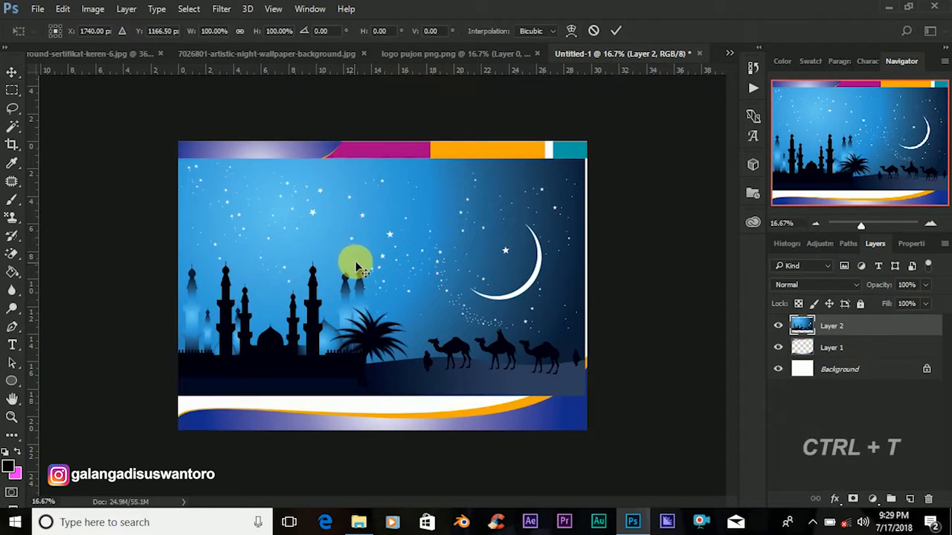
left_click_drag(453, 272, 452, 269)
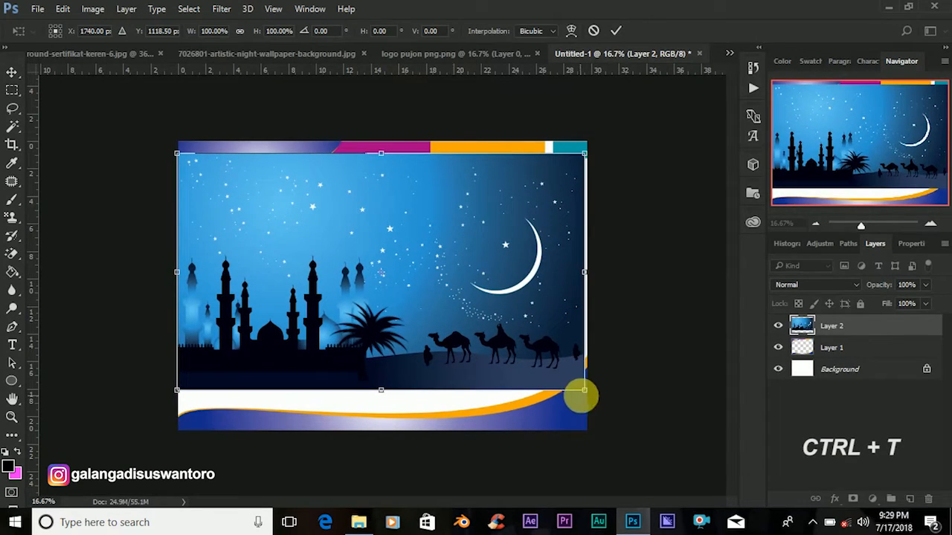
left_click_drag(584, 395, 623, 444)
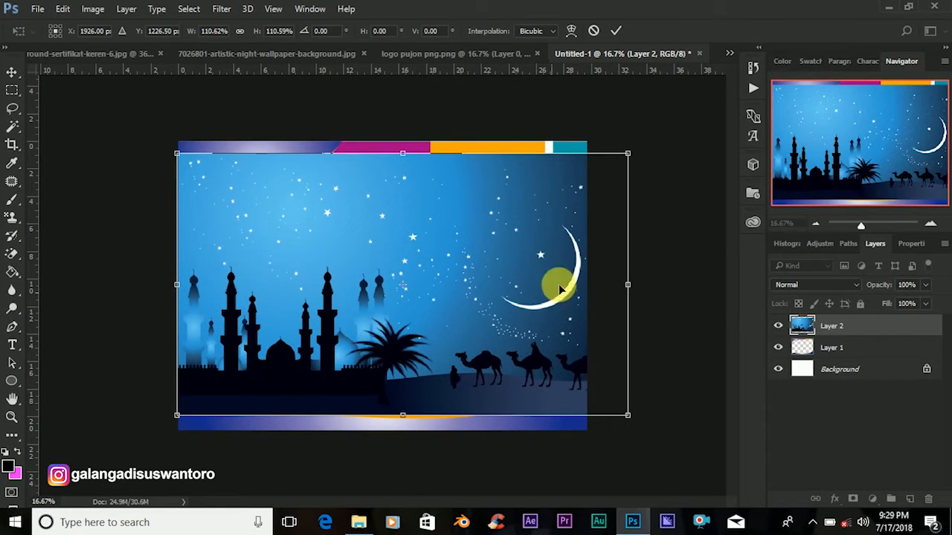
left_click(616, 31)
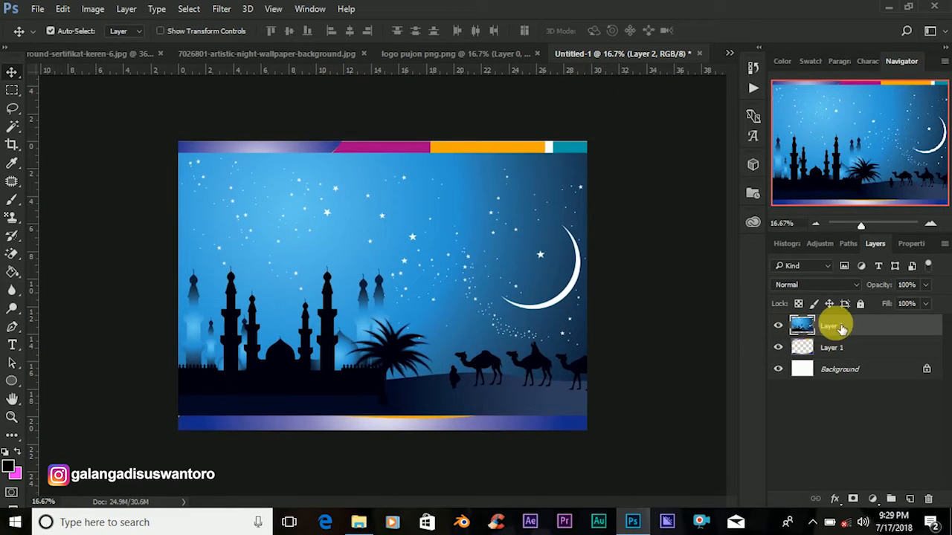
left_click_drag(845, 328, 844, 360)
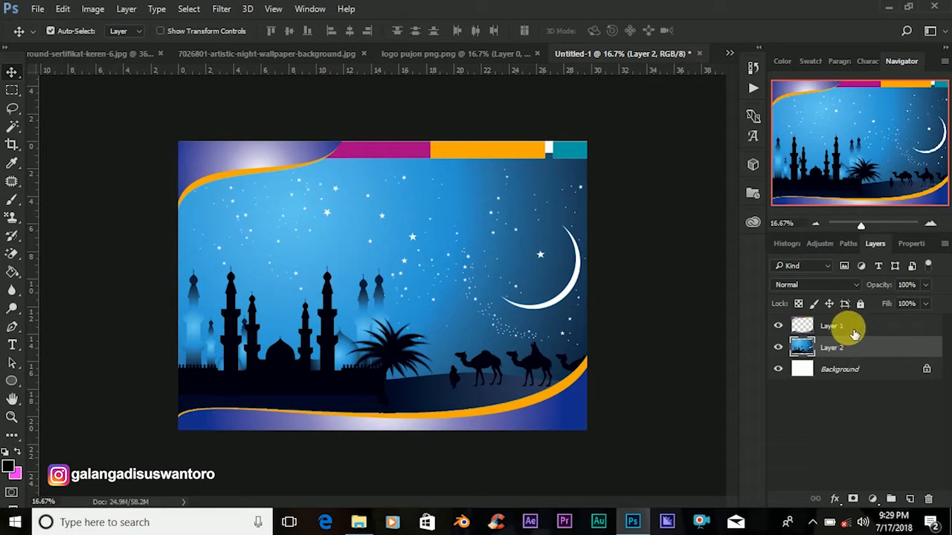
left_click_drag(871, 287, 854, 296)
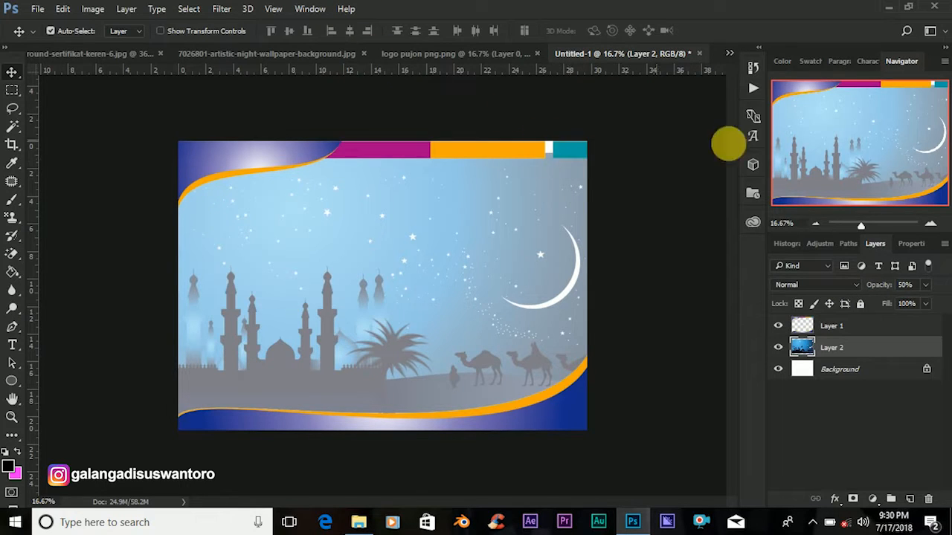
Add the logo from logo pujon png as Layer 3, scaled to about 22% near the top centre.
left_click(430, 55)
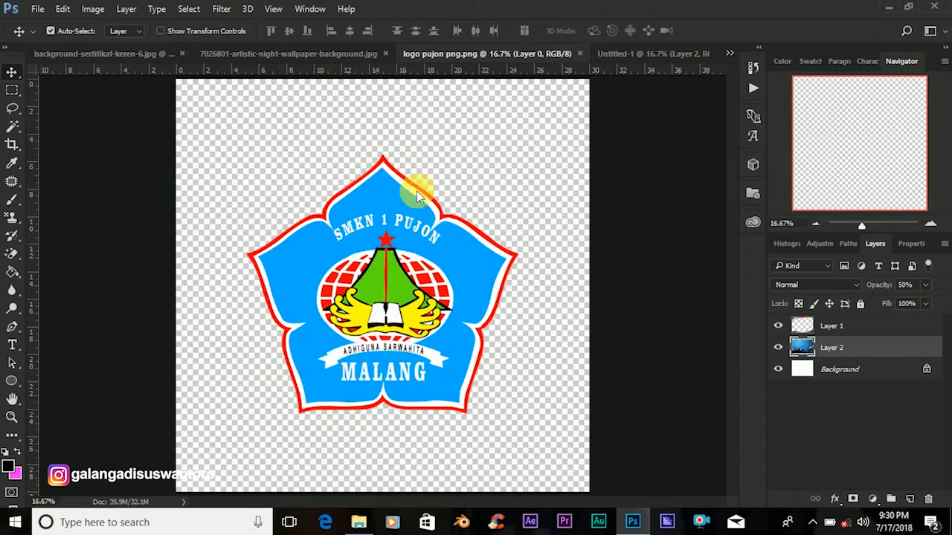
left_click_drag(386, 234, 424, 213)
key("ctrl+t")
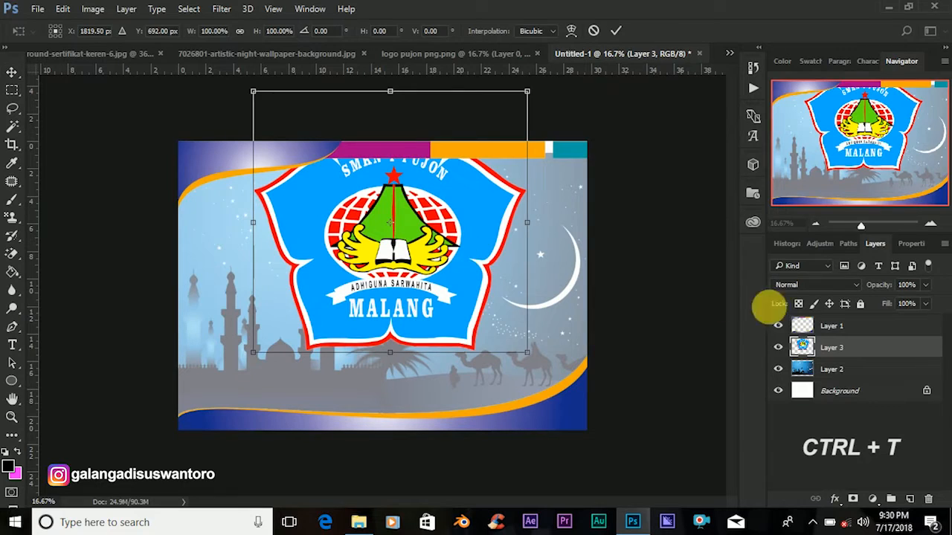
left_click_drag(527, 353, 424, 252)
left_click_drag(862, 228, 865, 233)
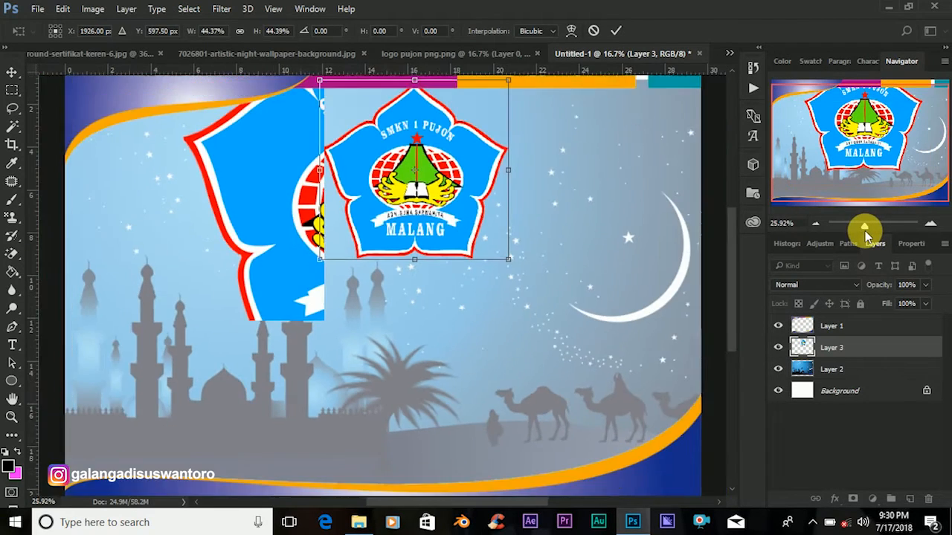
left_click_drag(512, 266, 409, 180)
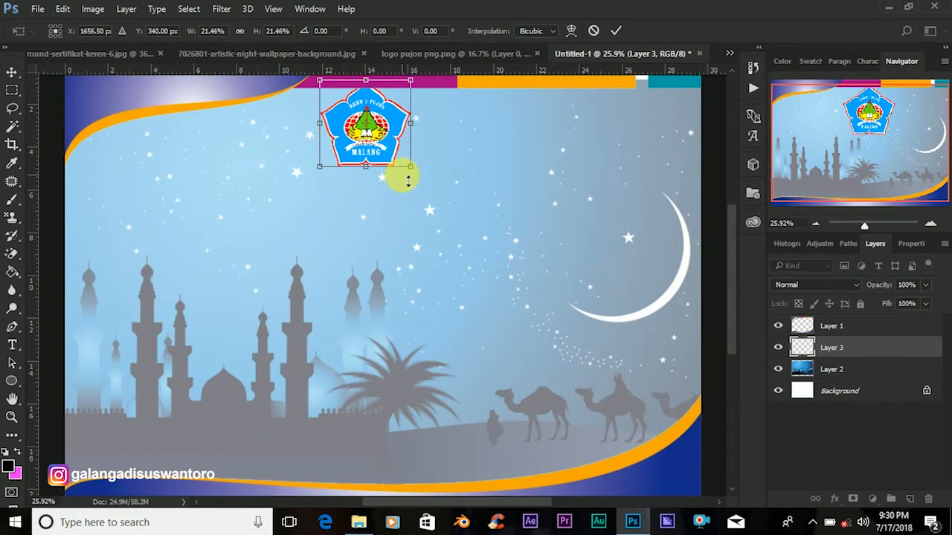
left_click_drag(367, 118, 404, 135)
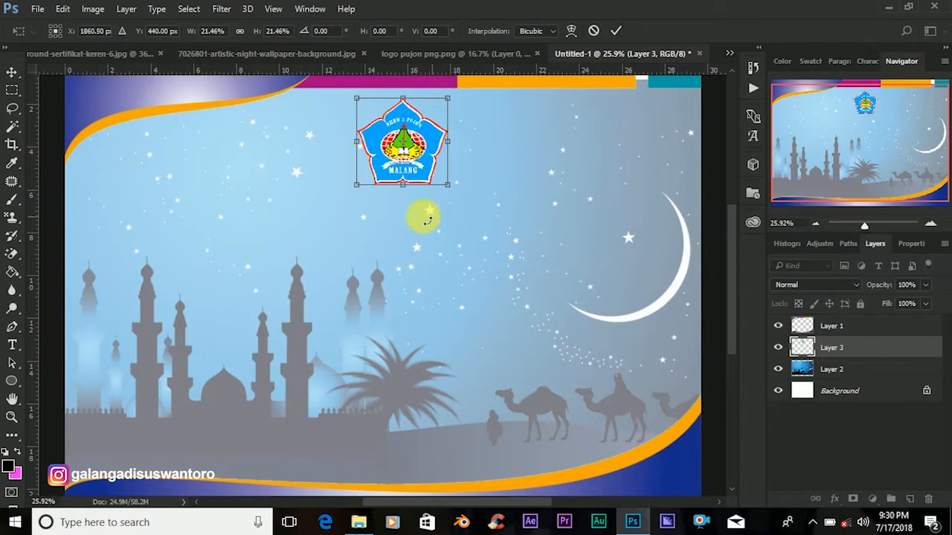
left_click_drag(456, 196, 457, 195)
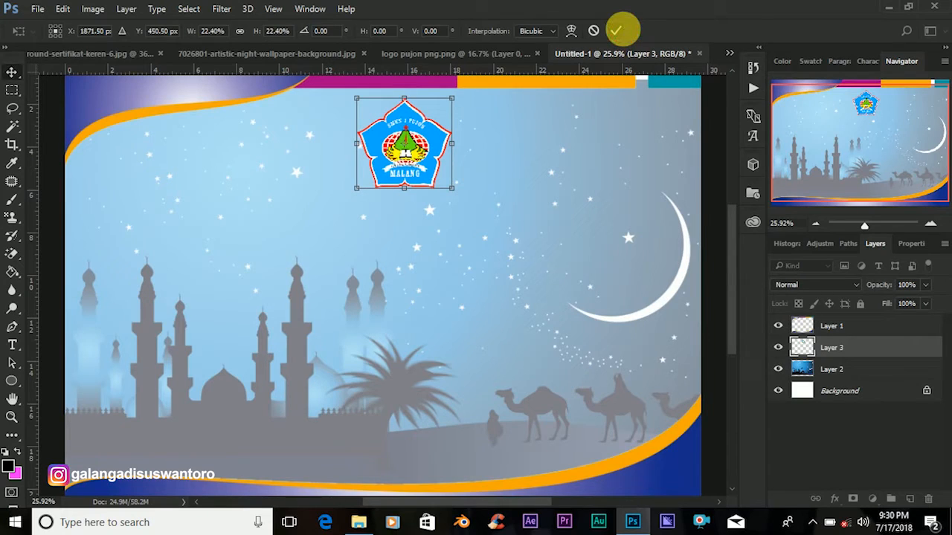
left_click(616, 30)
left_click_drag(405, 109, 406, 102)
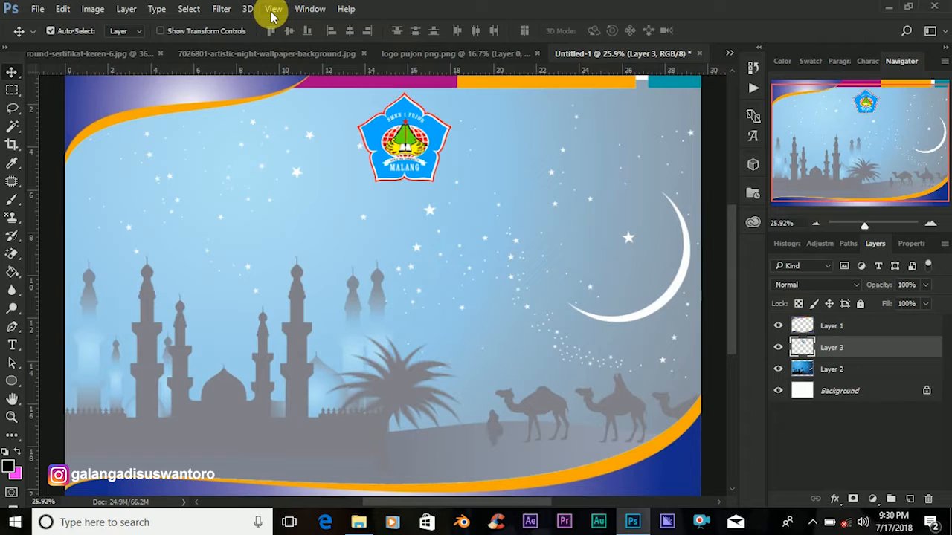
Add a vertical guide at 14.5 cm through View > New Guide.
left_click(272, 10)
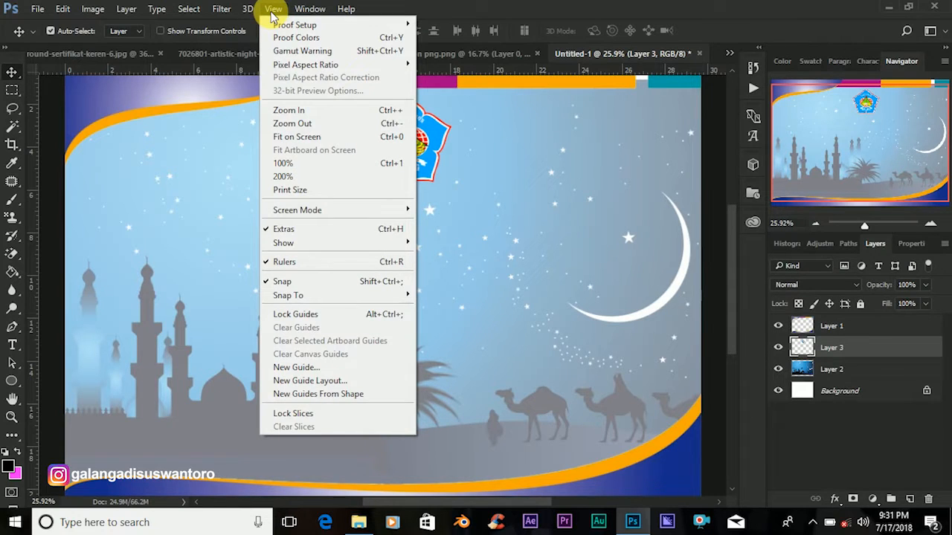
left_click(305, 367)
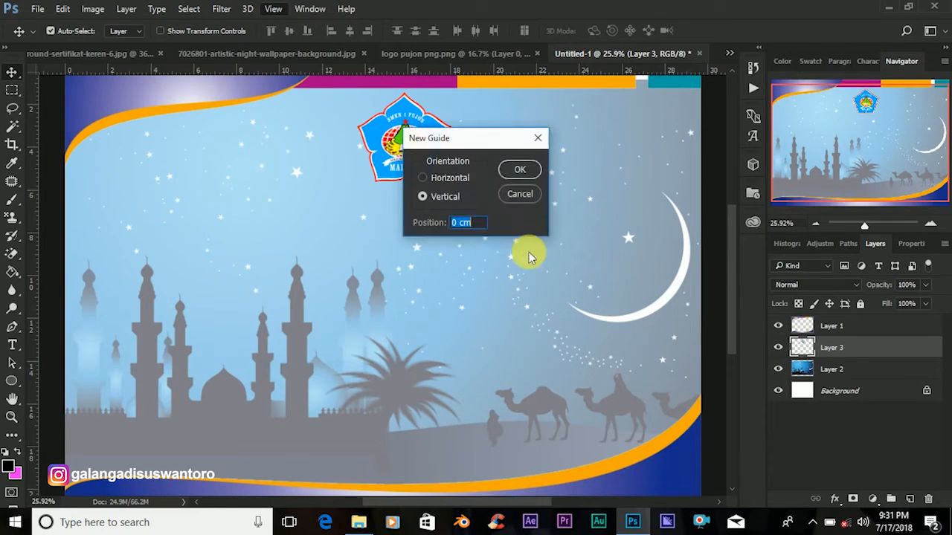
left_click(449, 227)
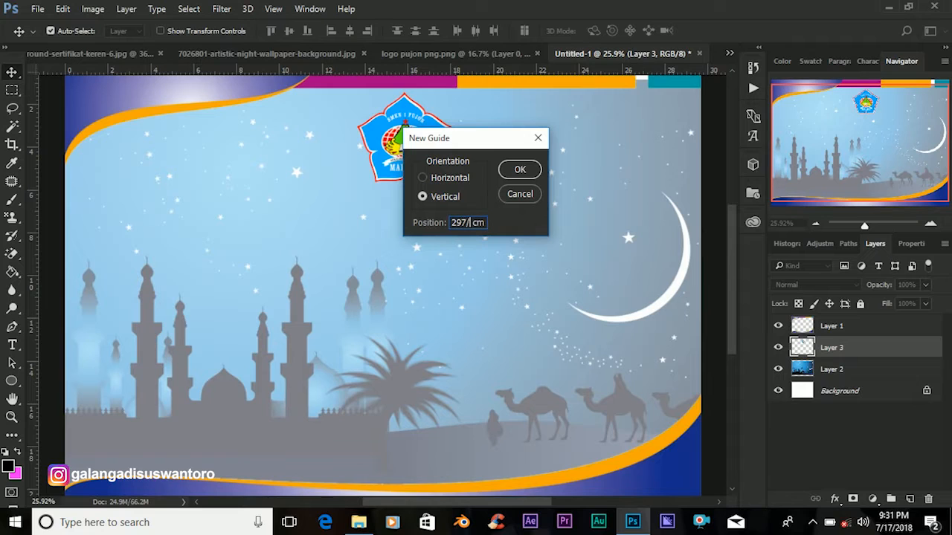
key("Return")
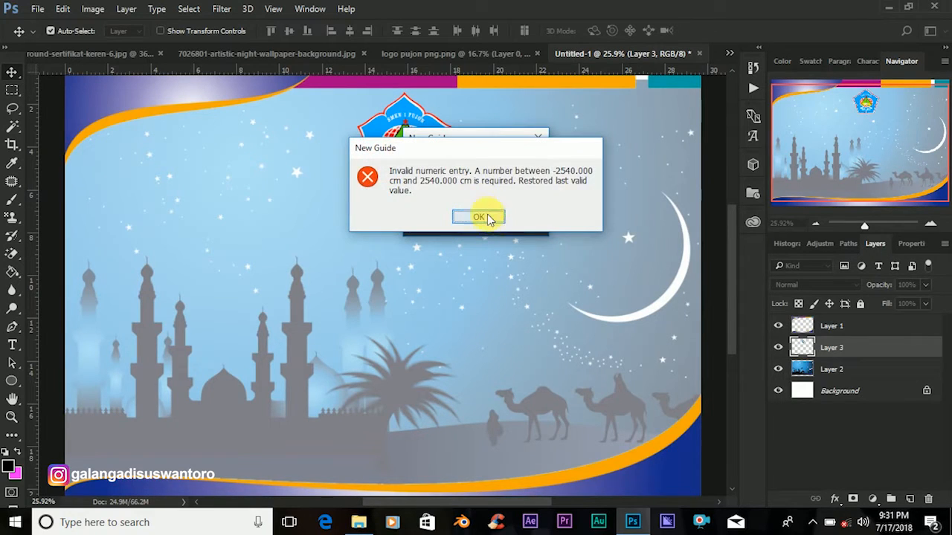
left_click(479, 217)
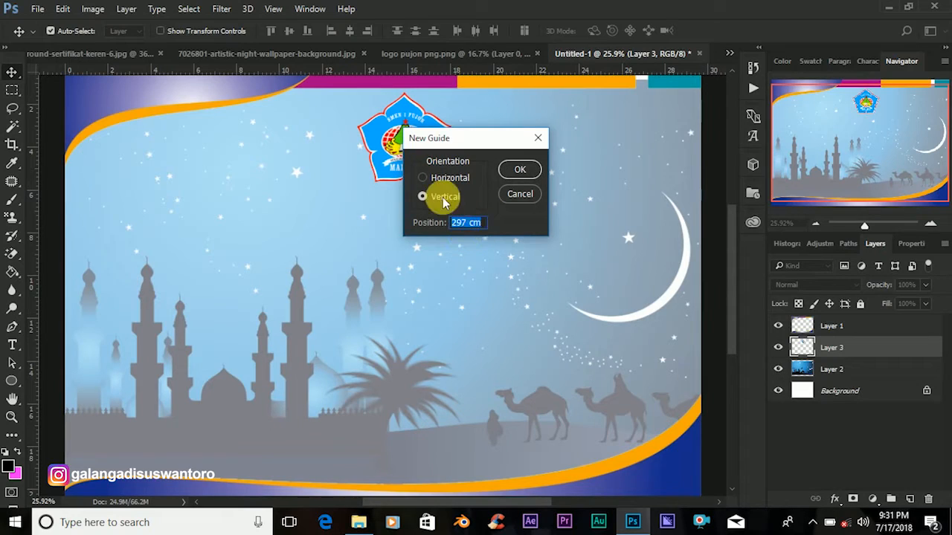
left_click(464, 227)
left_click_drag(467, 226, 447, 229)
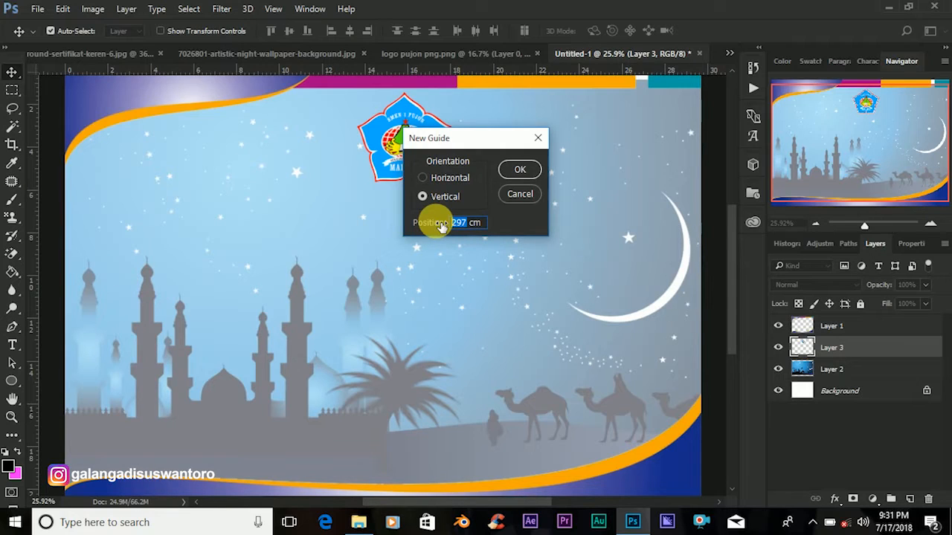
type("14")
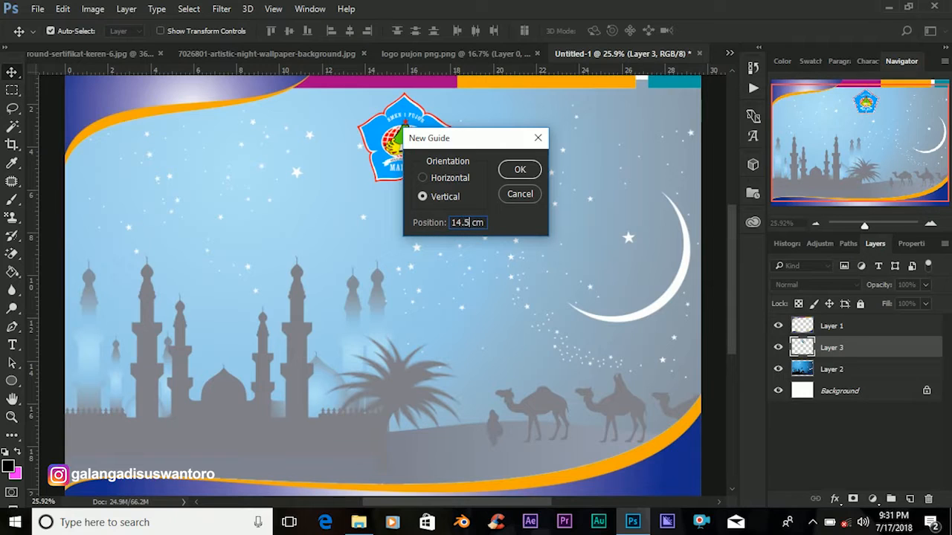
left_click(512, 167)
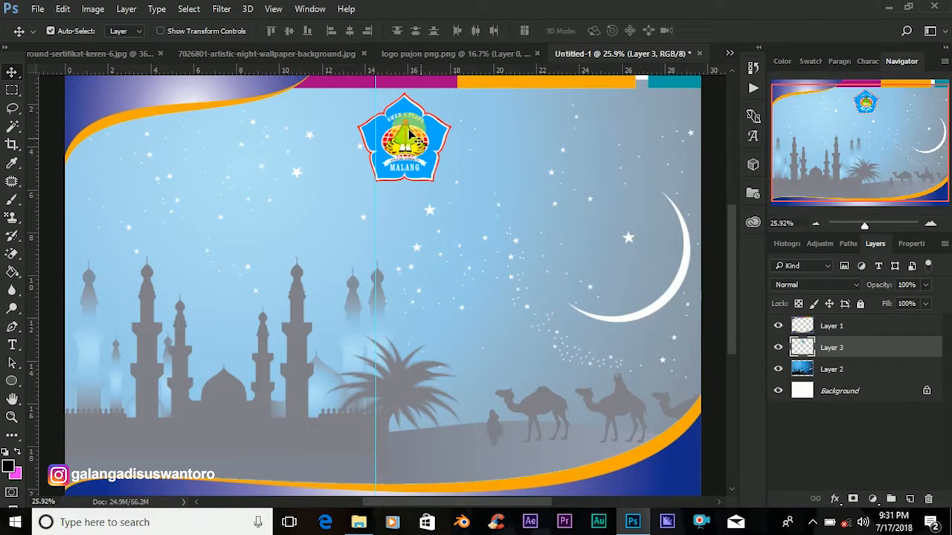
Add a second vertical guide at 14.7 cm and centre the school logo between the guides.
left_click(274, 8)
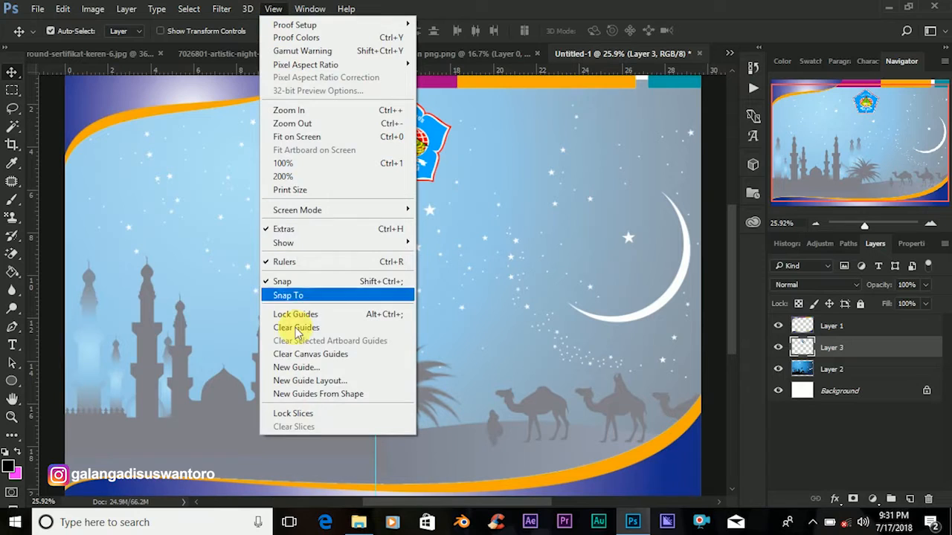
left_click(316, 369)
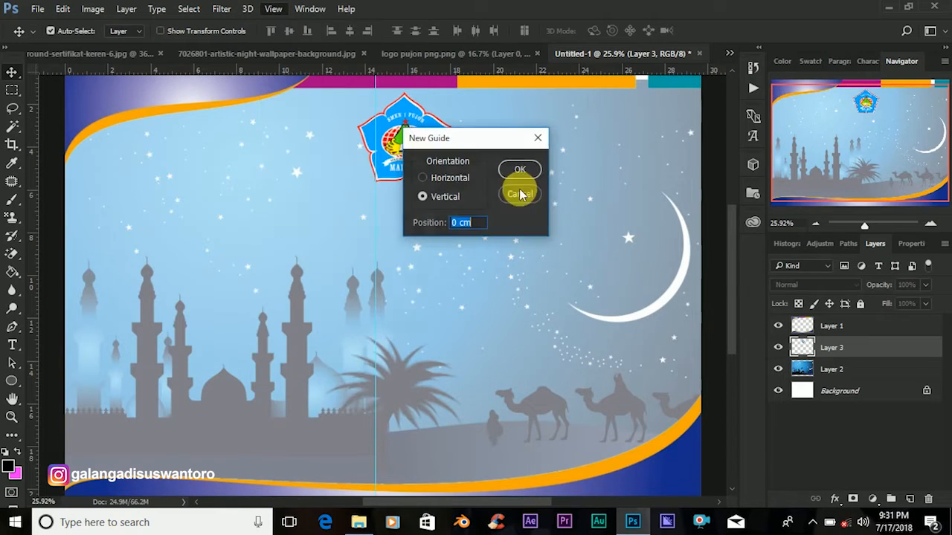
left_click_drag(459, 228, 435, 229)
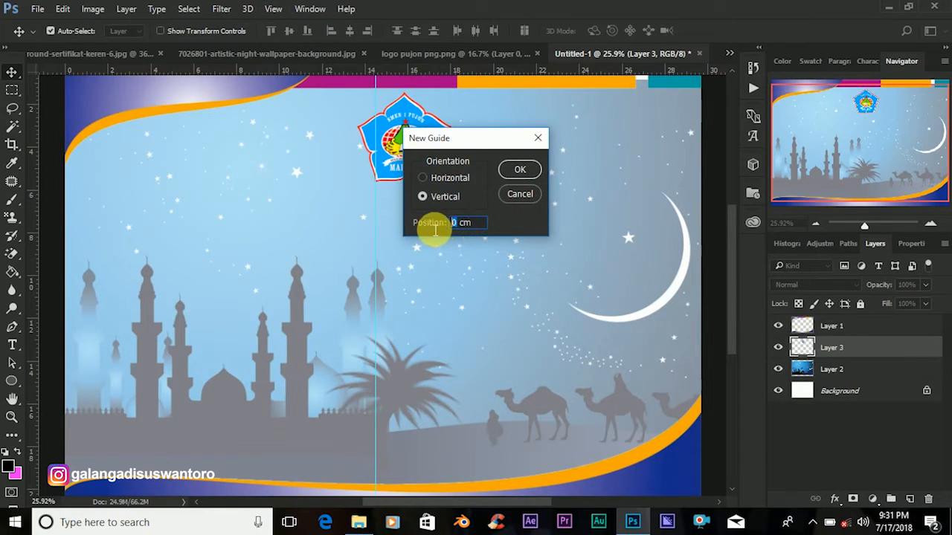
type("14.")
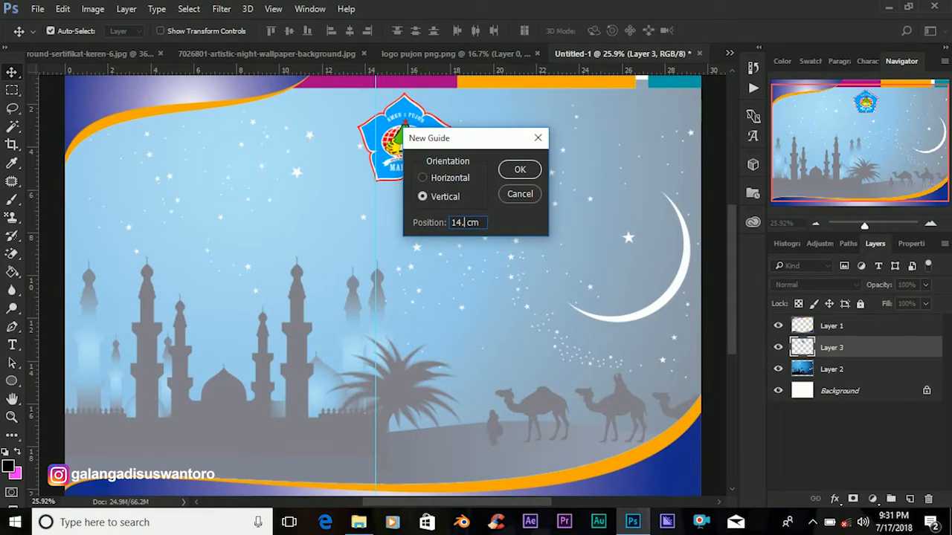
type("7")
left_click(520, 170)
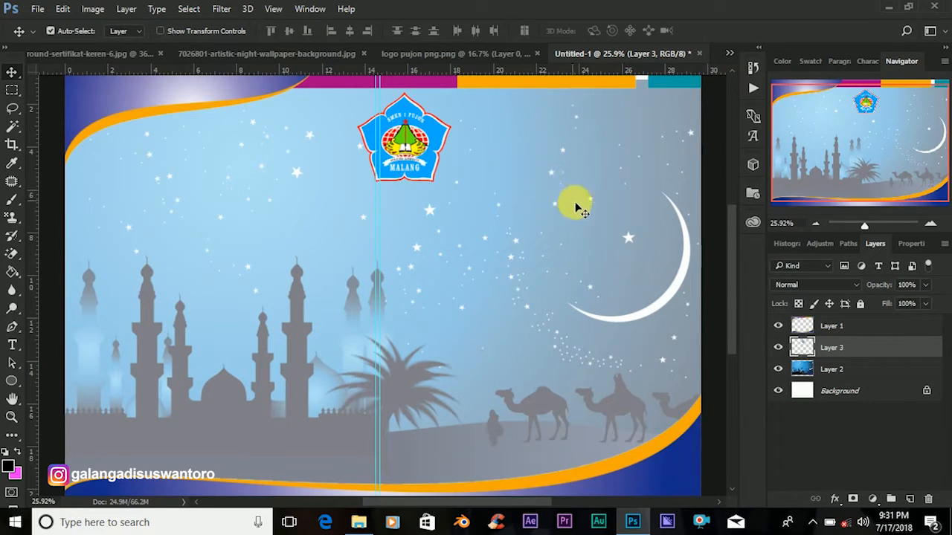
left_click_drag(421, 133, 402, 141)
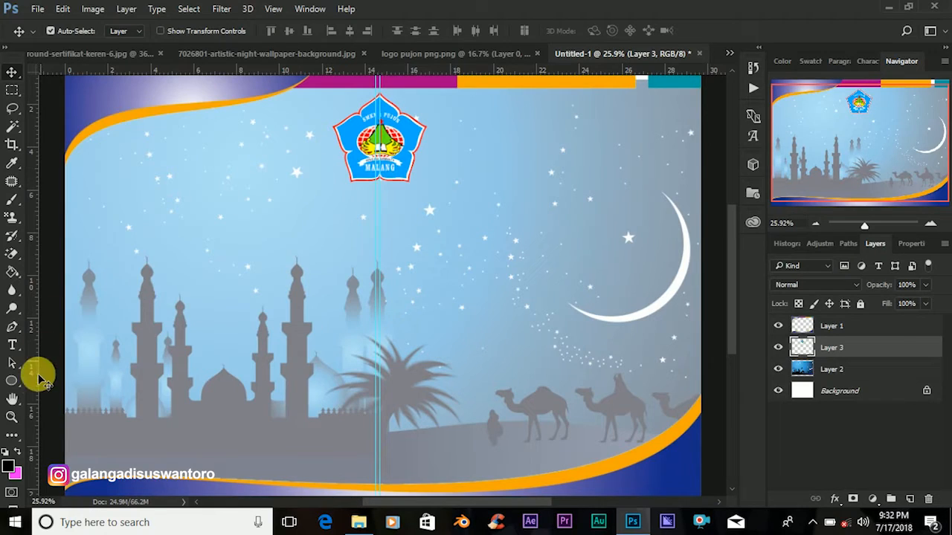
With the Type tool, write 'SMK NEGERI 1 PUJON' on the canvas below the logo.
left_click(12, 345)
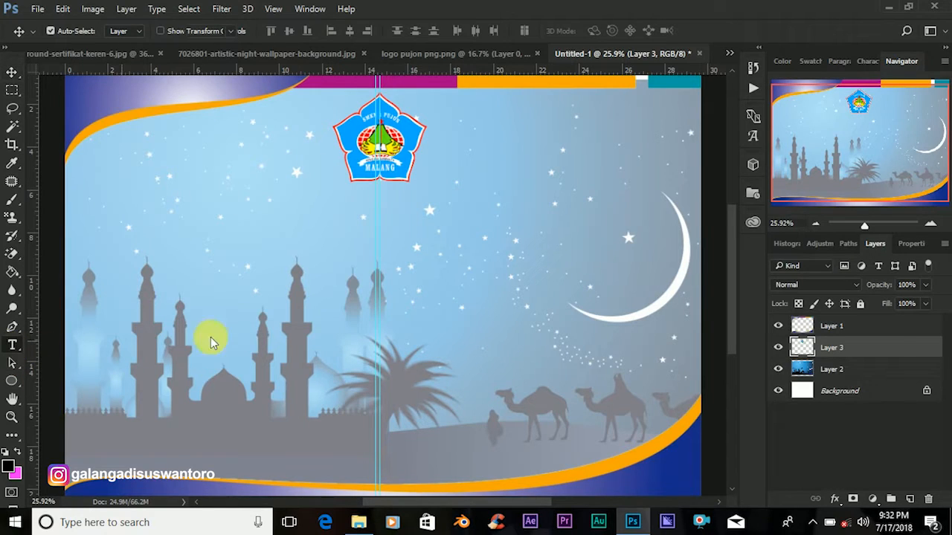
left_click(265, 320)
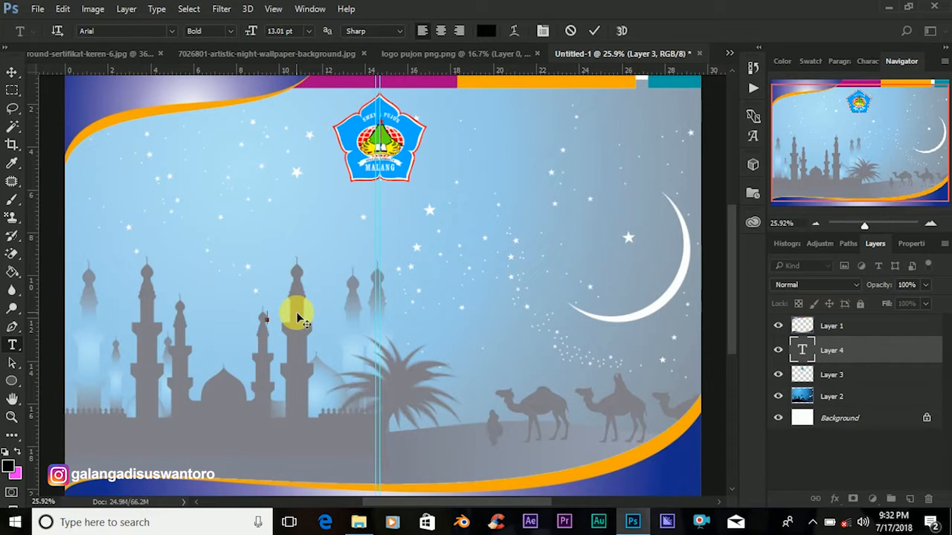
type("SMK NEGERI")
type("1 PUJON")
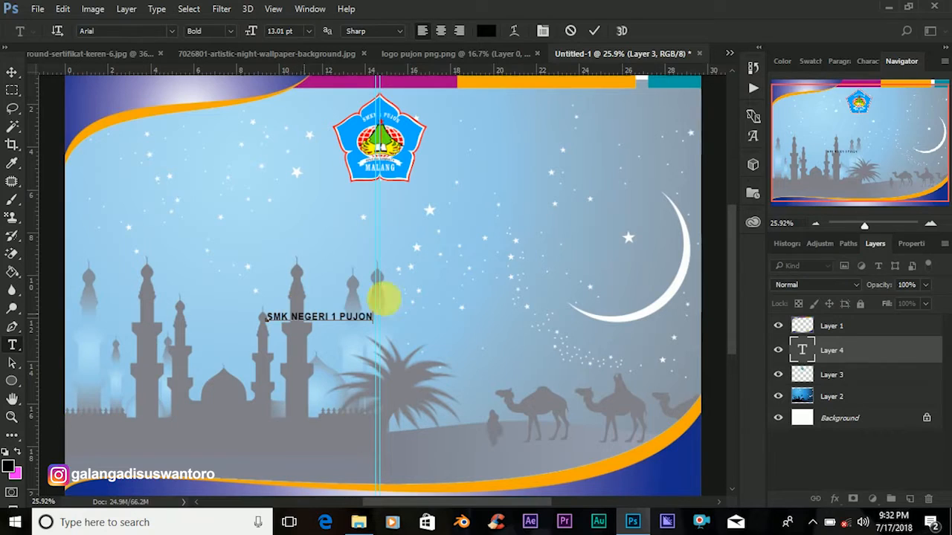
left_click(825, 357)
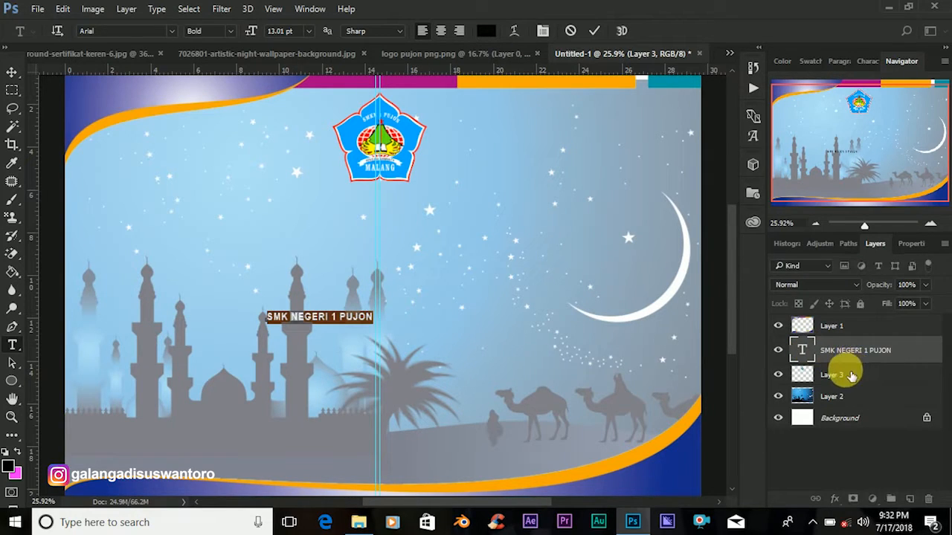
Set the SMK NEGERI 1 PUJON text to Calisto MT at 32.01 pt.
left_click(171, 33)
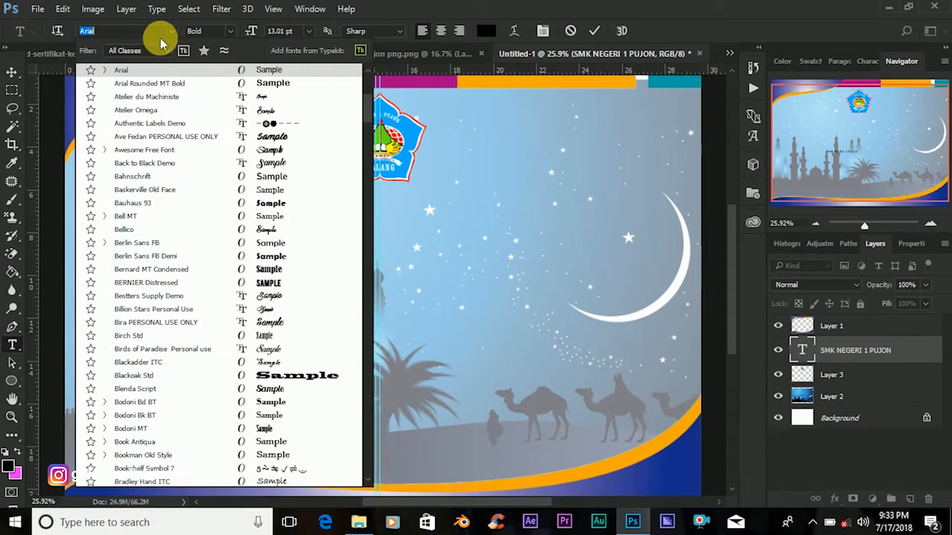
type("CA")
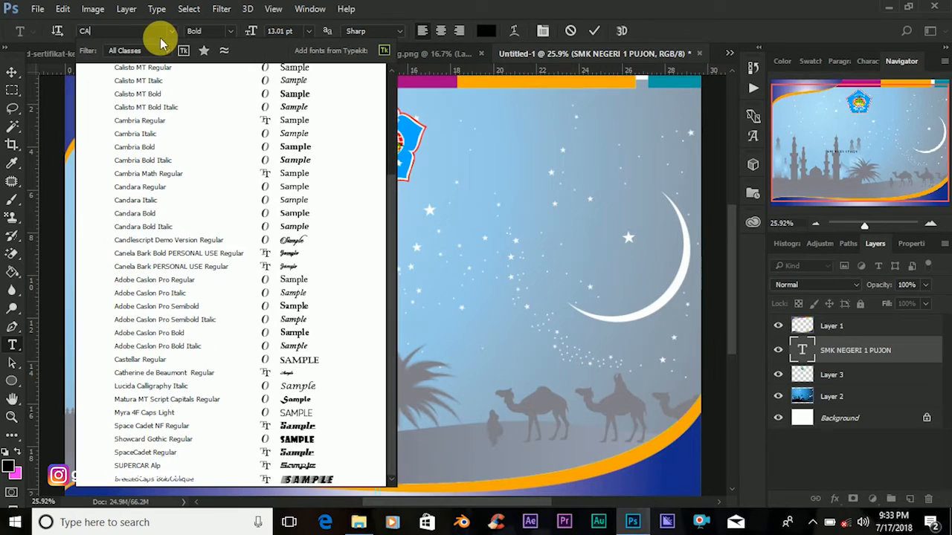
type("LI")
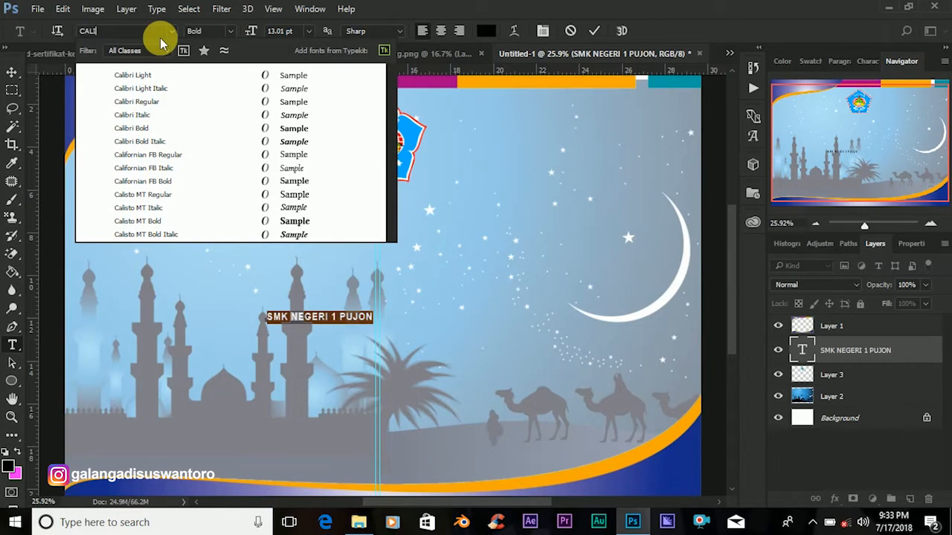
left_click(163, 197)
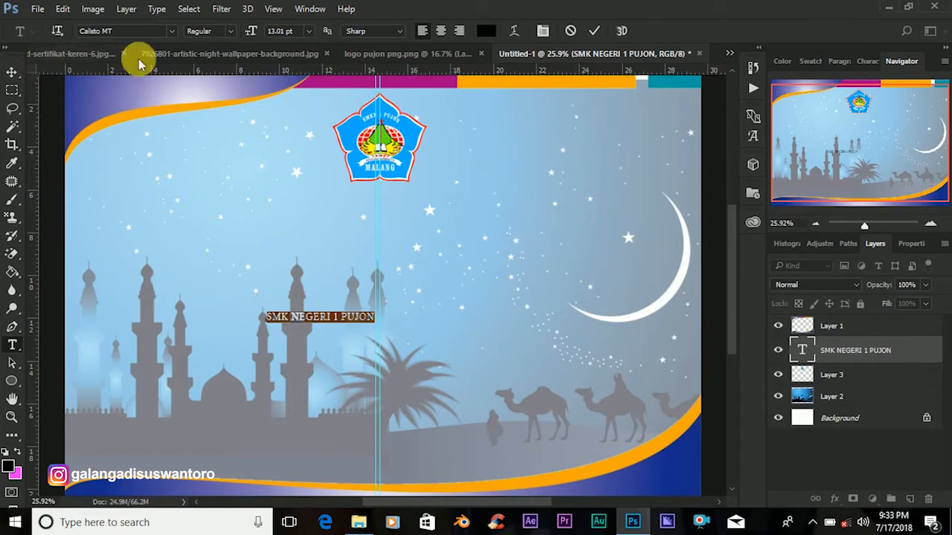
left_click(291, 33)
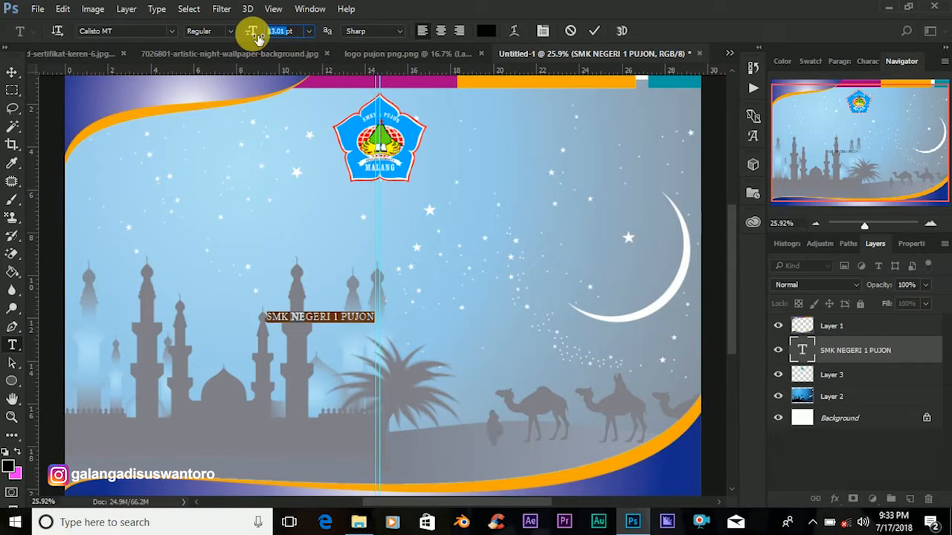
type("32")
key("Return")
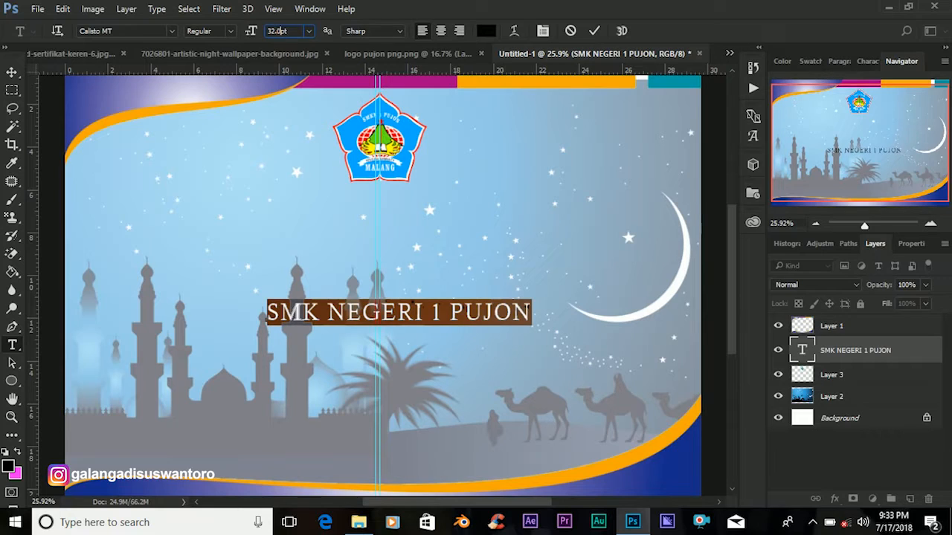
left_click_drag(253, 33, 257, 37)
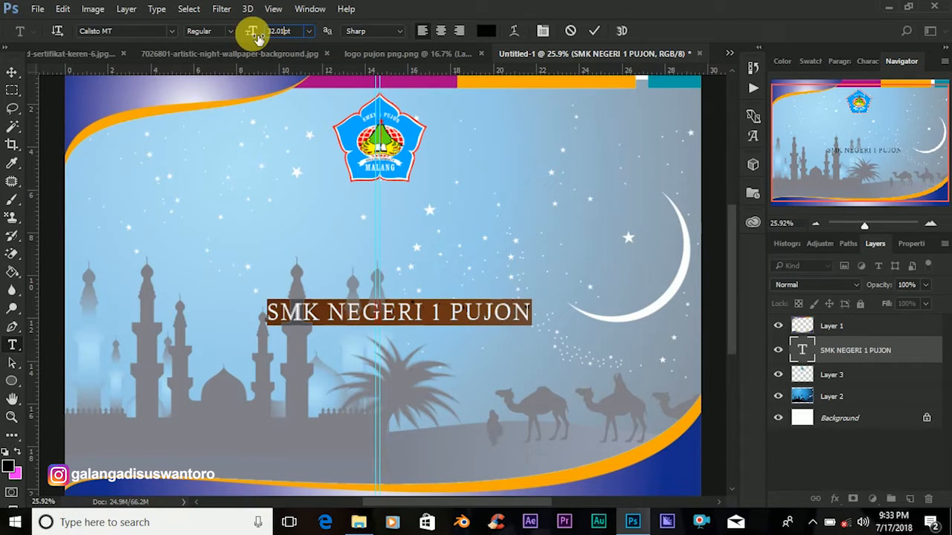
left_click(14, 74)
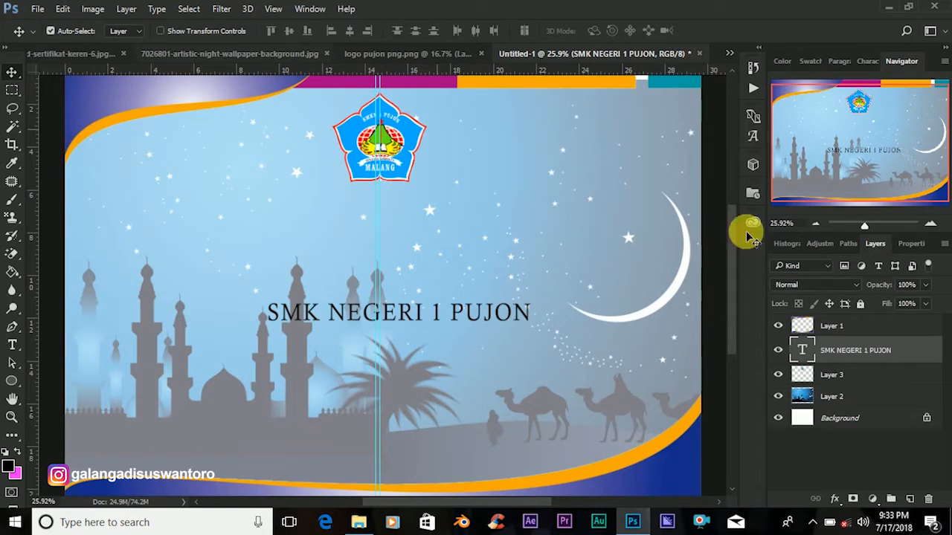
Change the heading's font style to Bold.
left_click(803, 350)
double_click(803, 351)
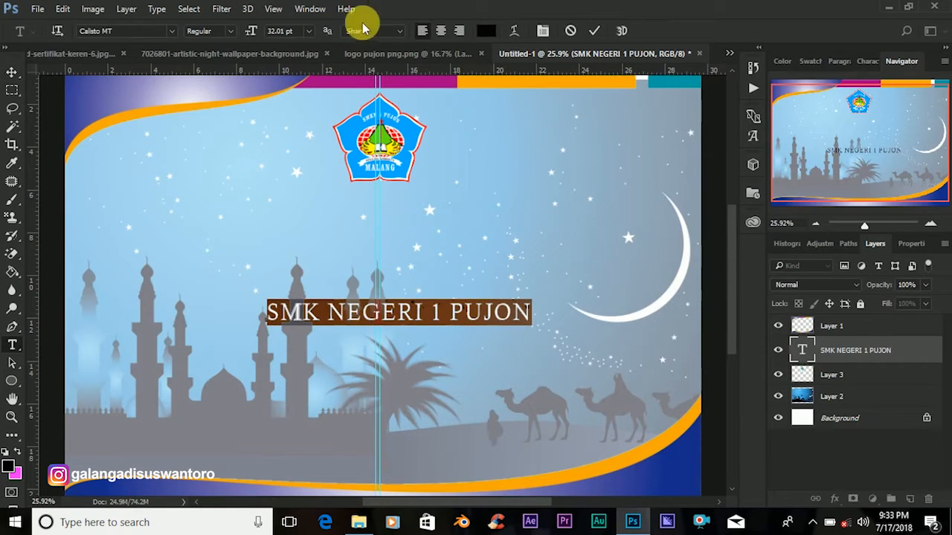
left_click(227, 31)
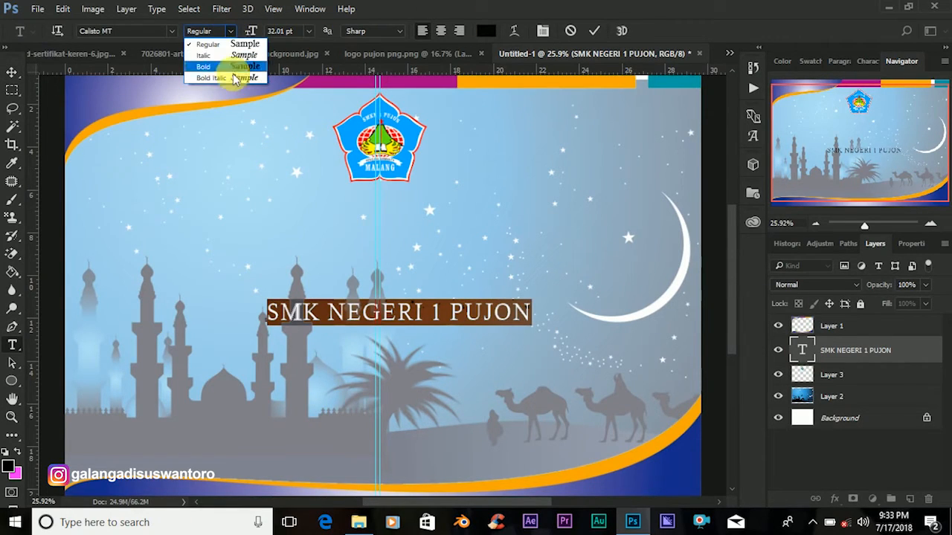
left_click(219, 67)
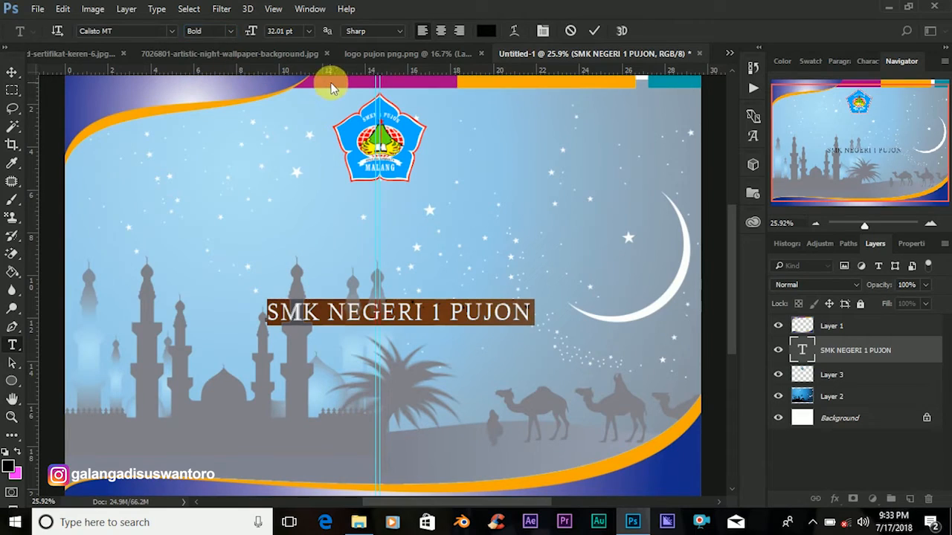
left_click(12, 73)
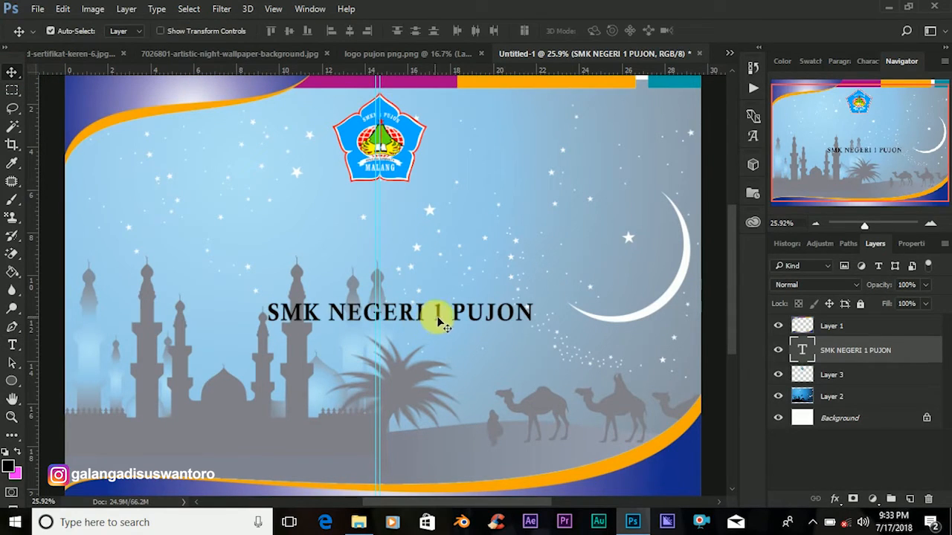
Move the SMK NEGERI 1 PUJON heading up under the logo, nudging it about 0.38 cm right.
left_click_drag(432, 304, 407, 209)
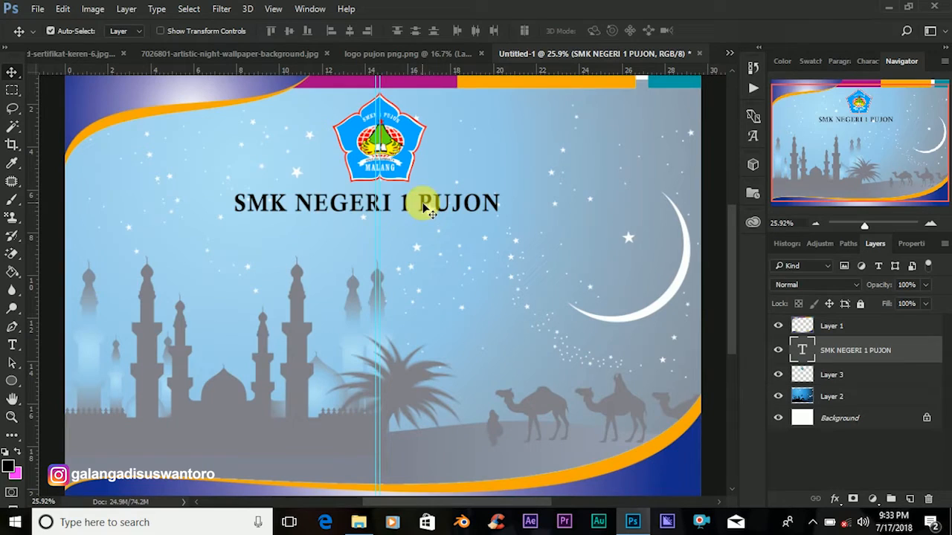
left_click_drag(424, 208, 432, 208)
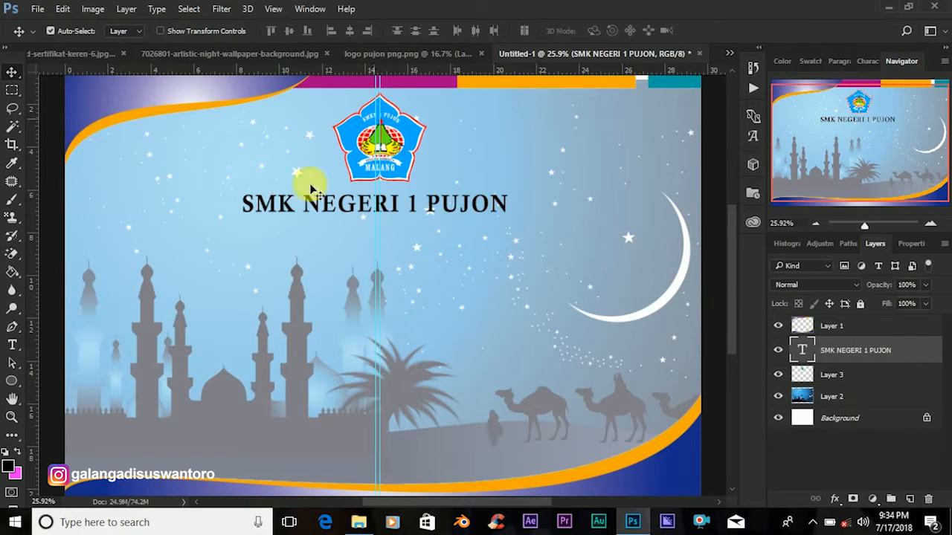
Type a new text line 'PIAGAM PENGHARGAAN' below the school name heading.
left_click(13, 344)
left_click(263, 295)
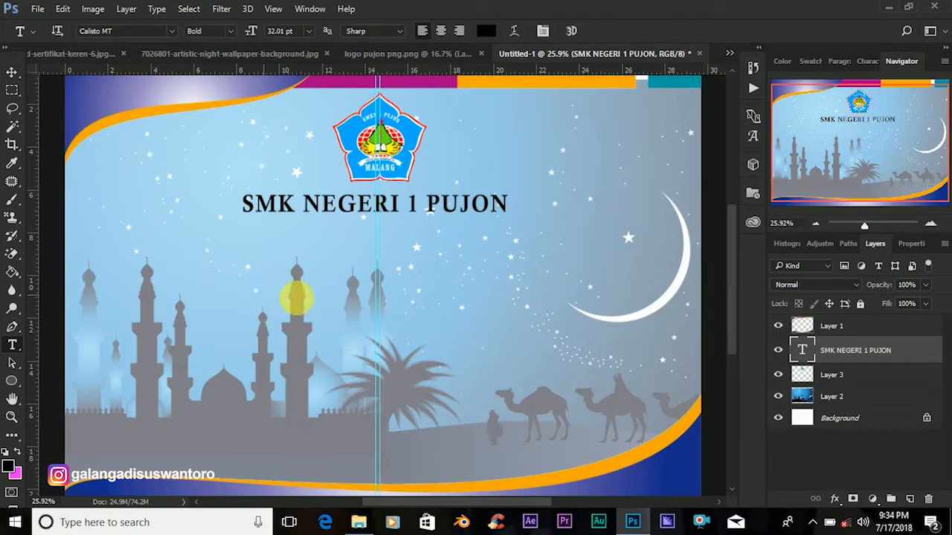
type("P")
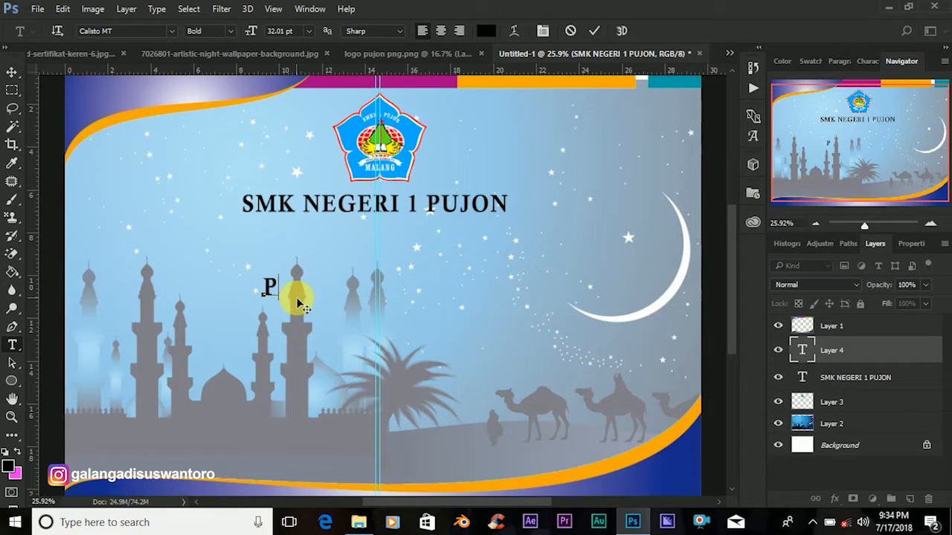
type("IAGAM")
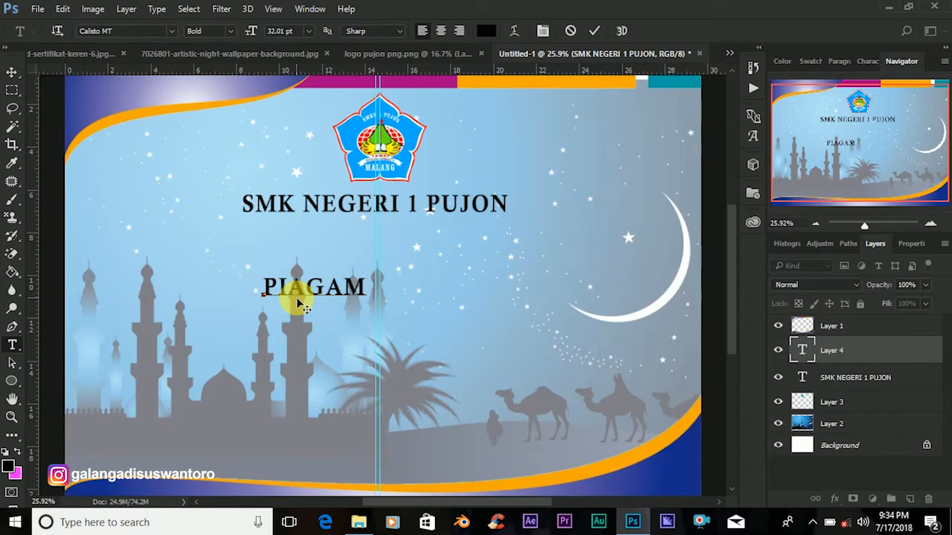
type("PENGHARGAAN")
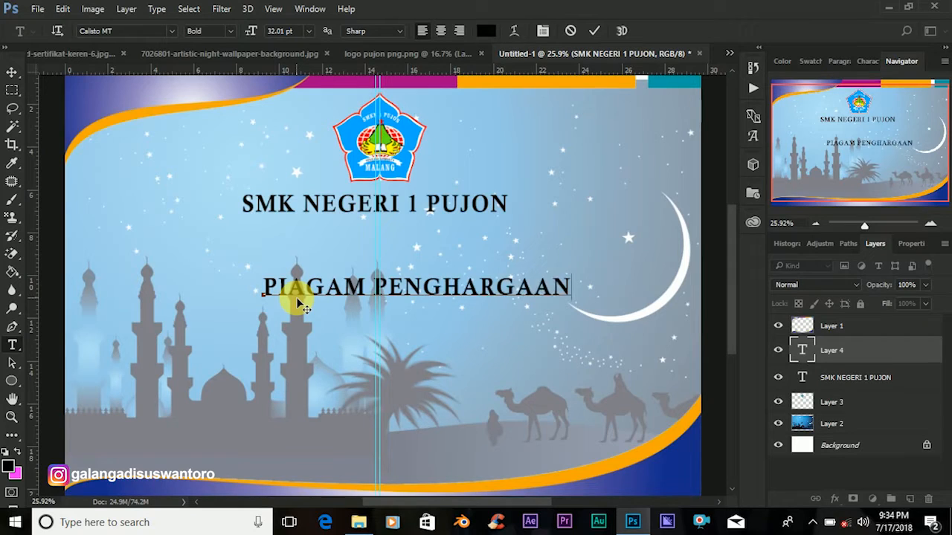
left_click(803, 350)
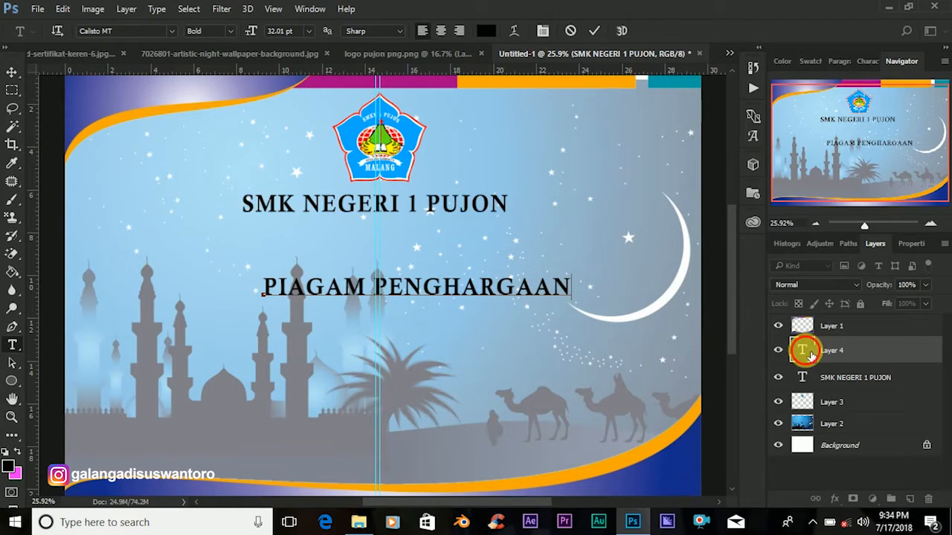
Resize the PIAGAM PENGHARGAAN text to 26.01 pt and colour it ff0000 red.
double_click(805, 351)
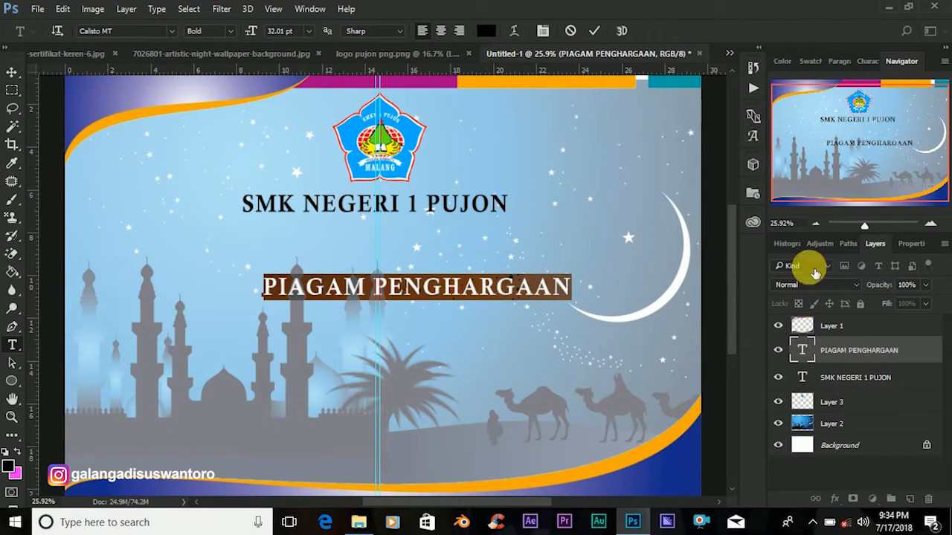
left_click(264, 36)
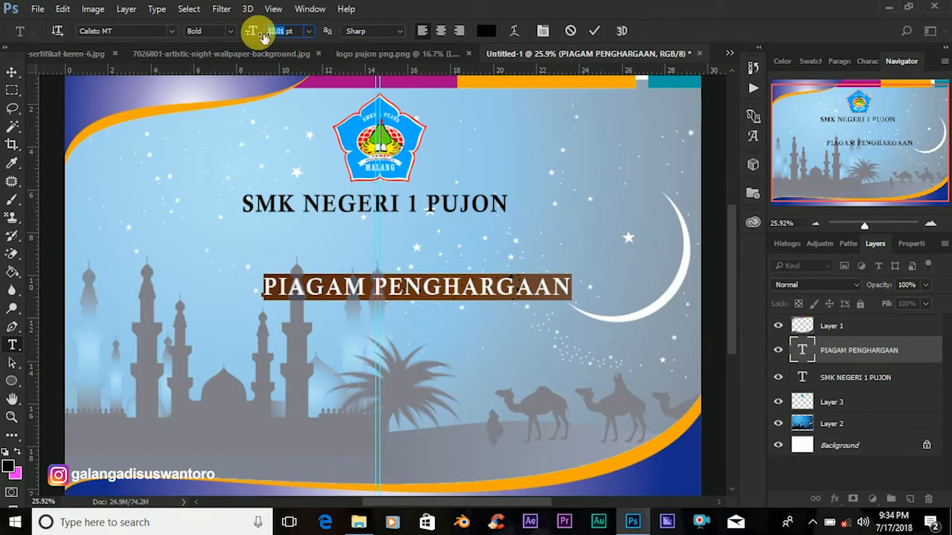
type("26.01")
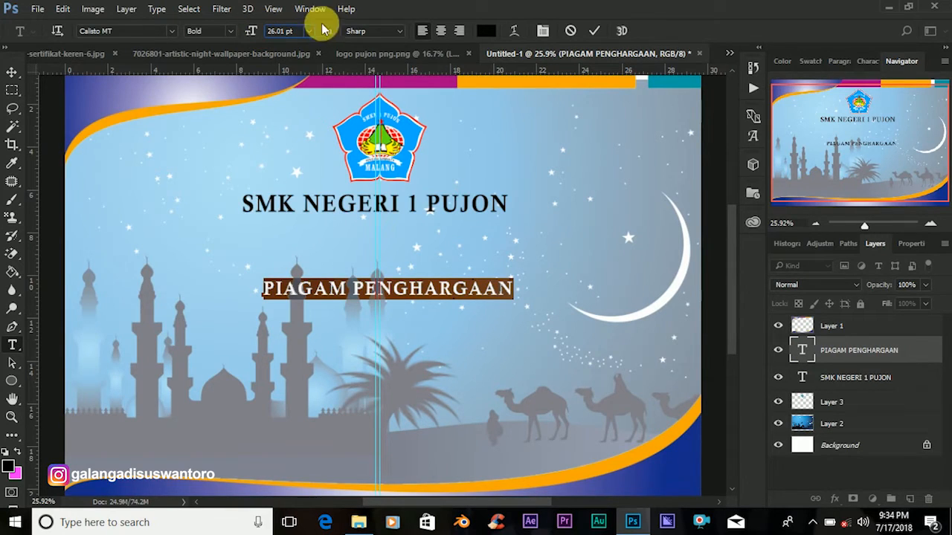
left_click(491, 31)
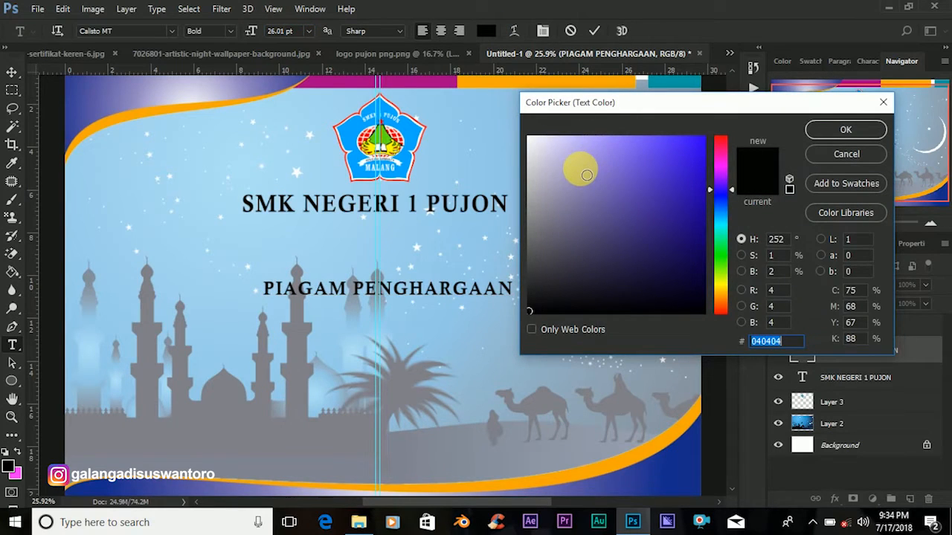
left_click(727, 130)
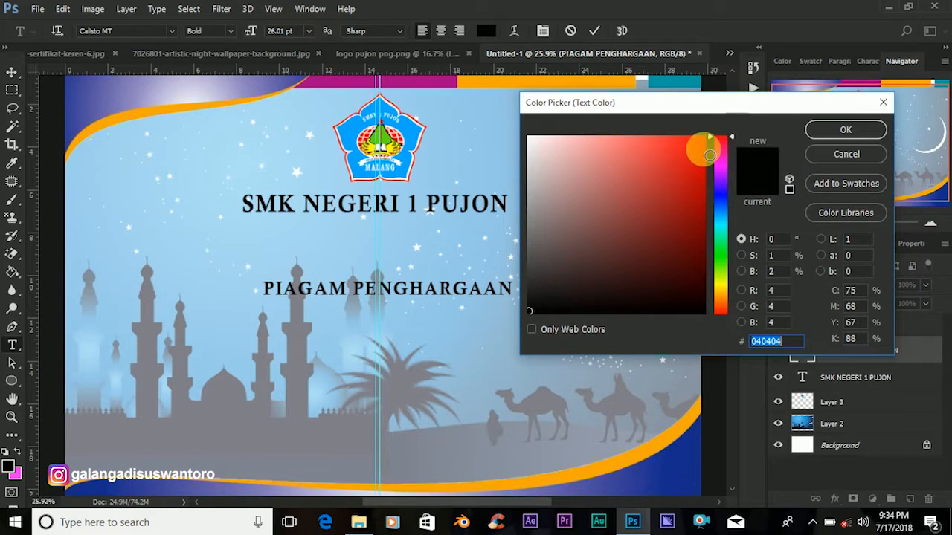
left_click(703, 138)
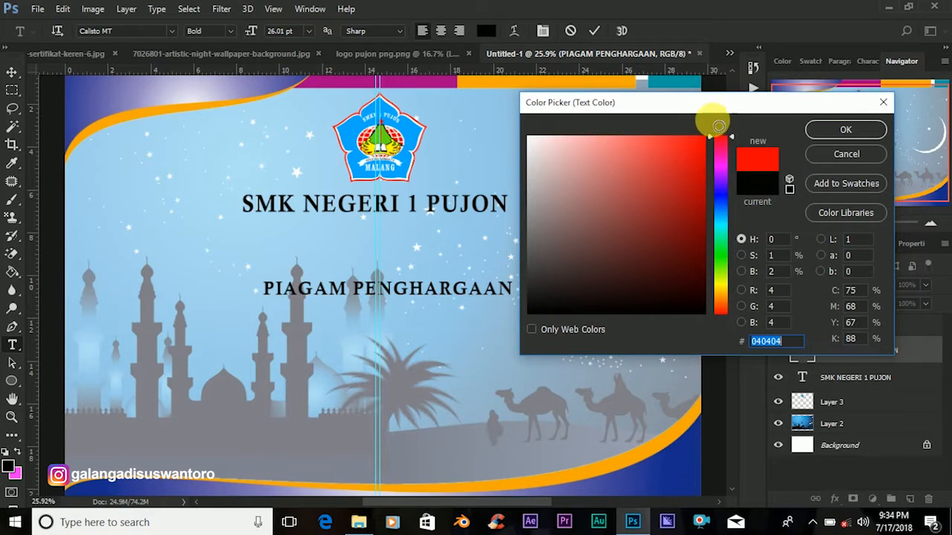
left_click(838, 134)
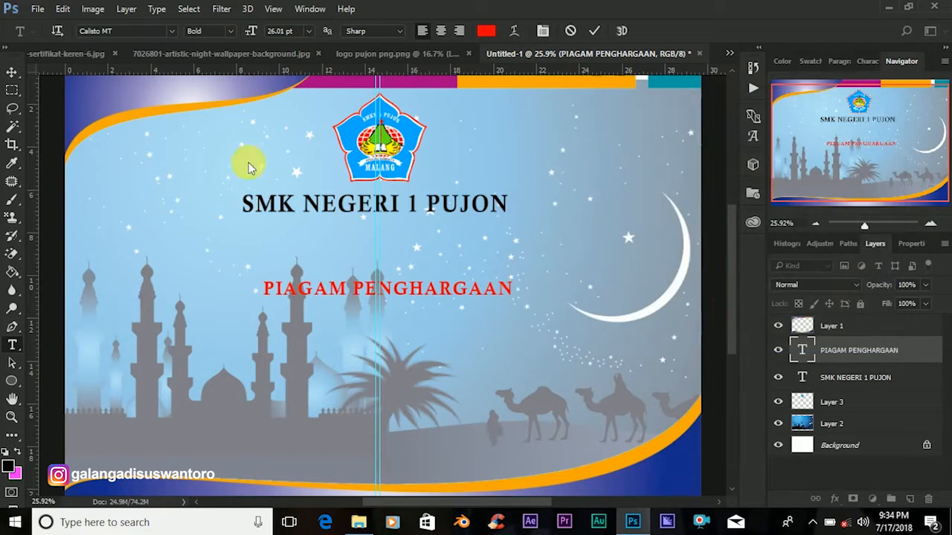
left_click(11, 72)
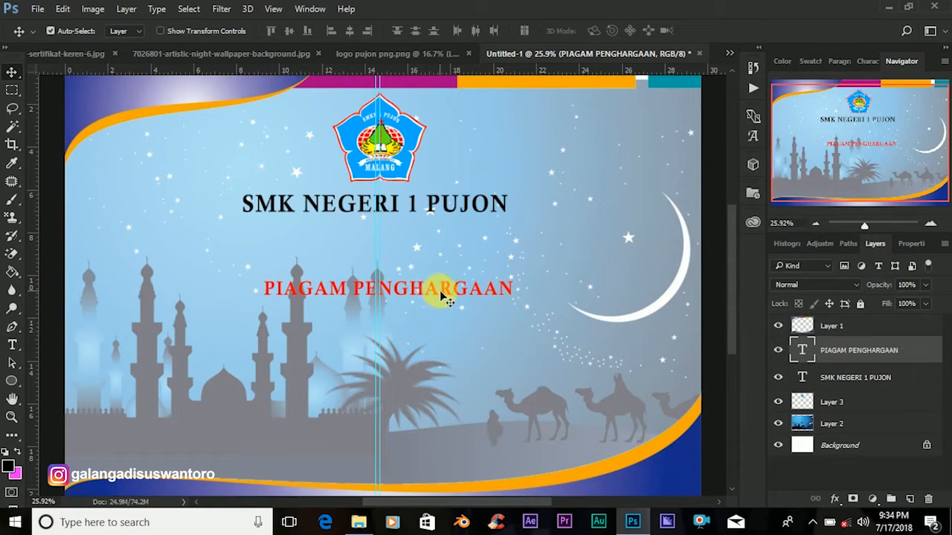
Change the PIAGAM PENGHARGAAN heading's font to Algerian.
double_click(801, 353)
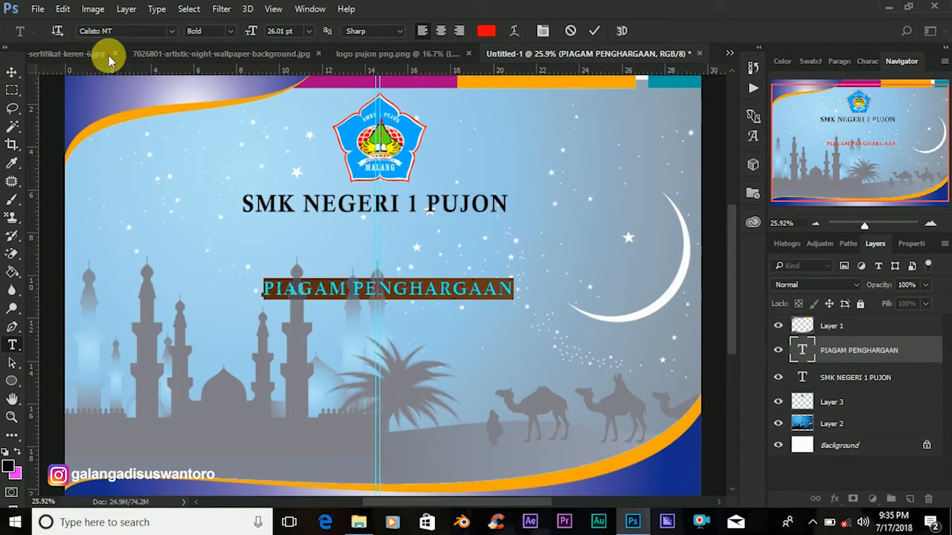
left_click(141, 40)
type("ALGER")
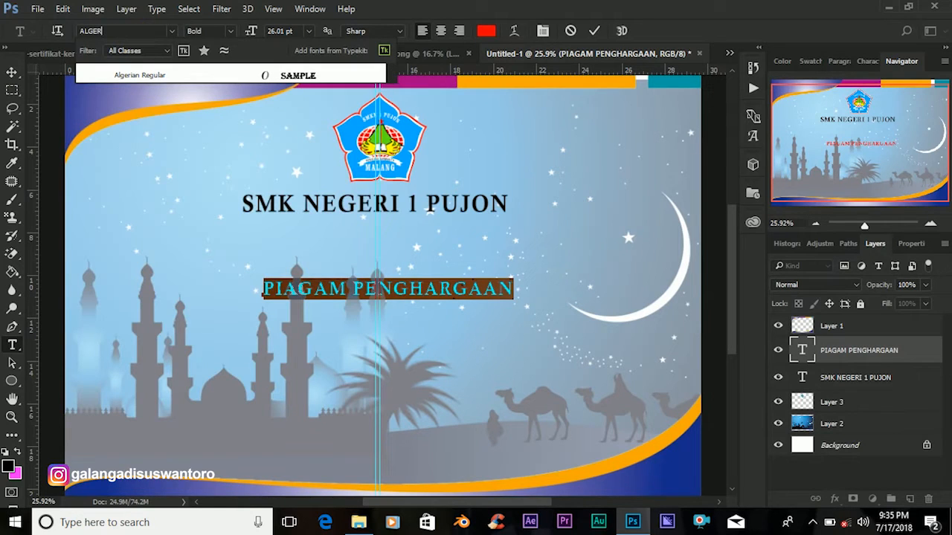
left_click(132, 75)
left_click(11, 72)
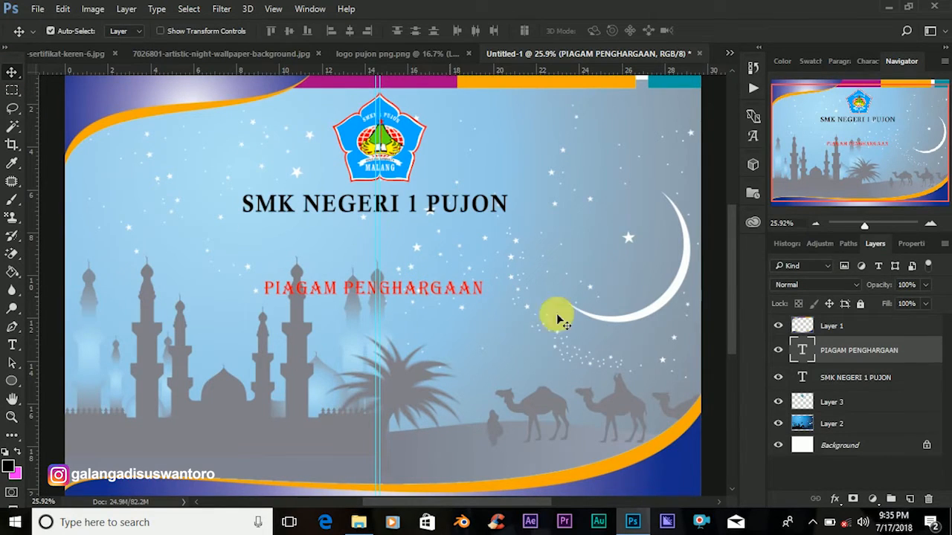
Move PIAGAM PENGHARGAAN up to sit directly beneath SMK NEGERI 1 PUJON, then start a new text line.
double_click(805, 350)
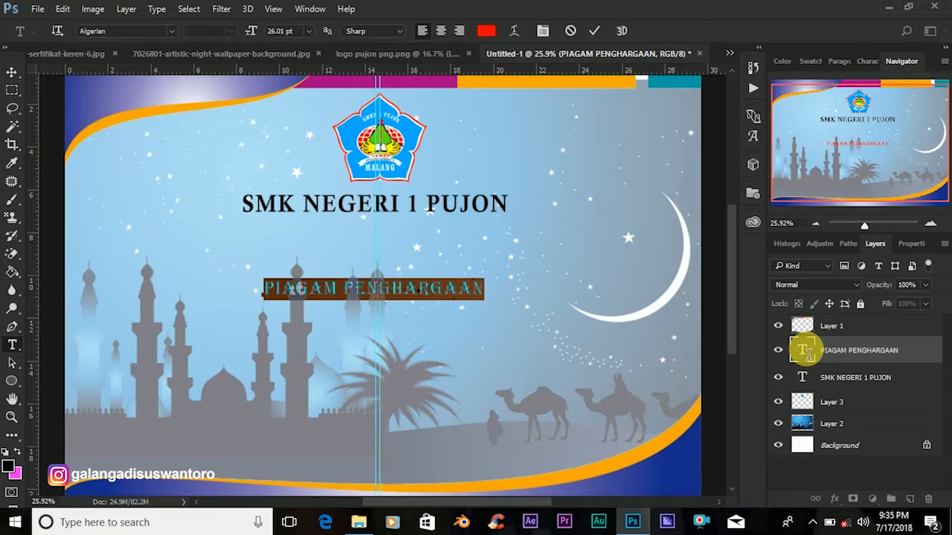
left_click(11, 71)
left_click_drag(437, 291, 439, 241)
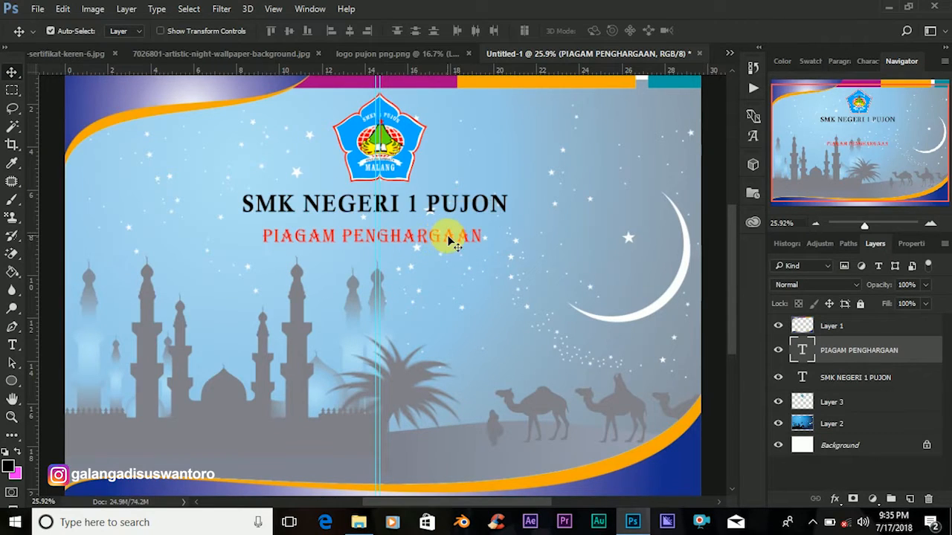
key("shift+Up")
key("shift+Up")
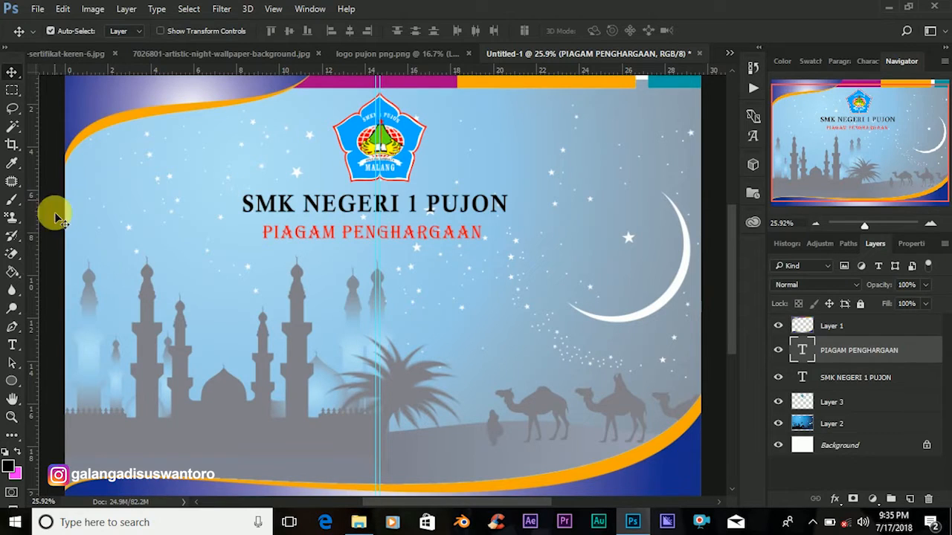
left_click(14, 346)
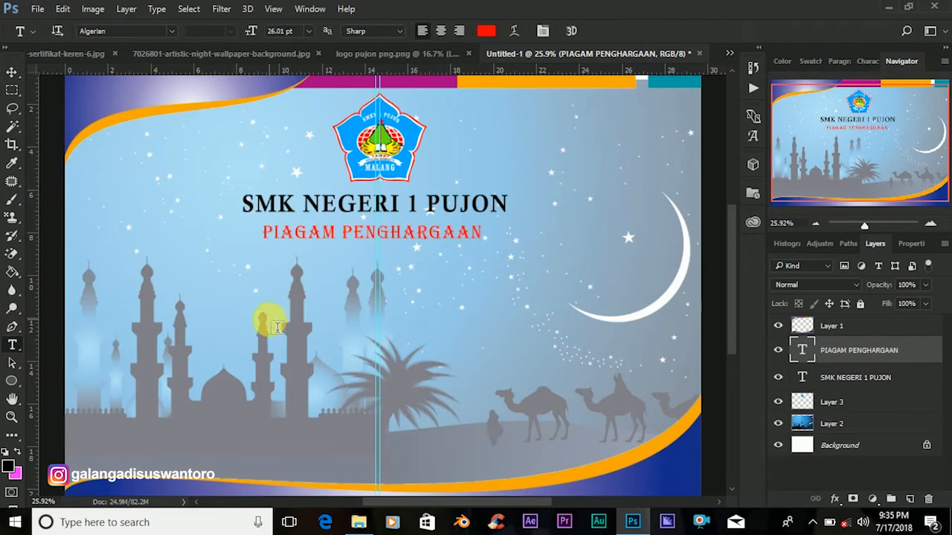
left_click(269, 316)
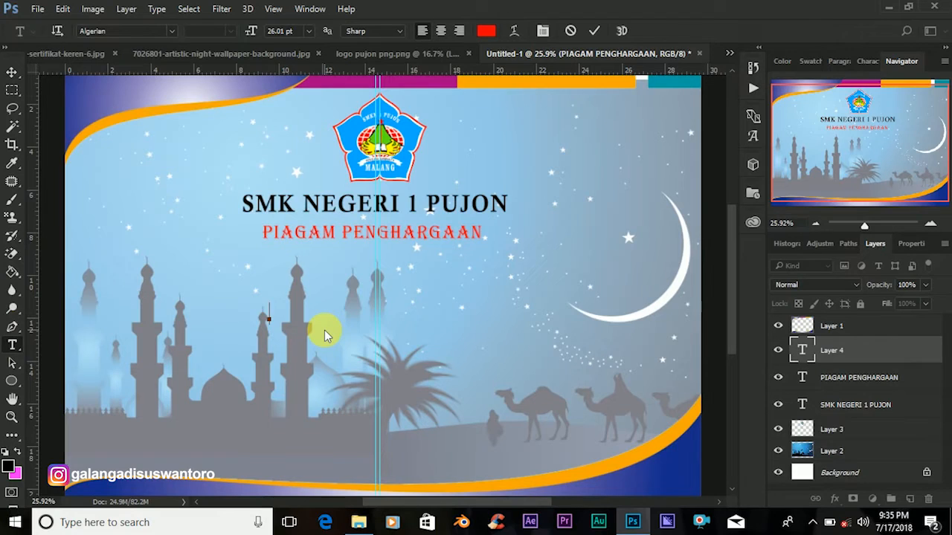
Type the red Algerian line 'SMK NEGERI 1 PUJON MEMBERIKAN PENGHARGAAN' and commit it.
type("SM K NEGERI")
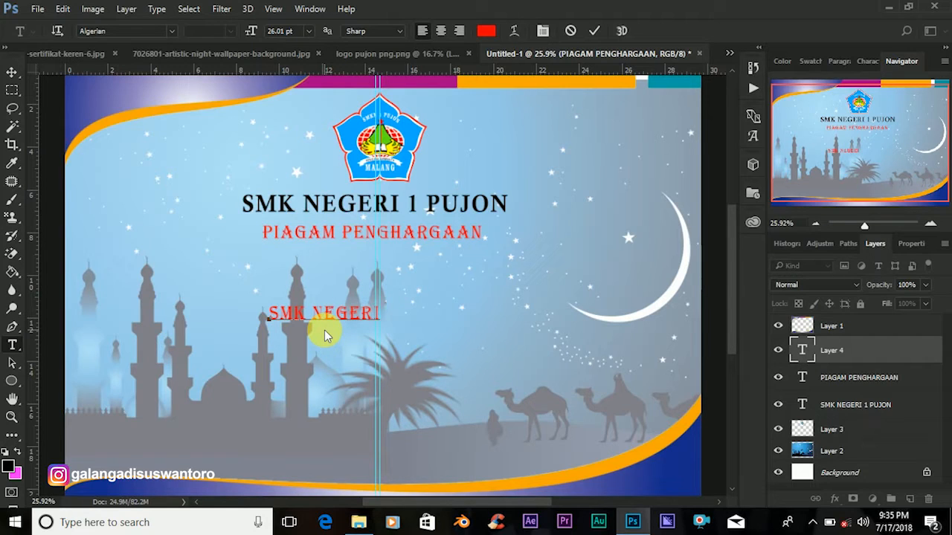
type("  1 ")
type("   ON")
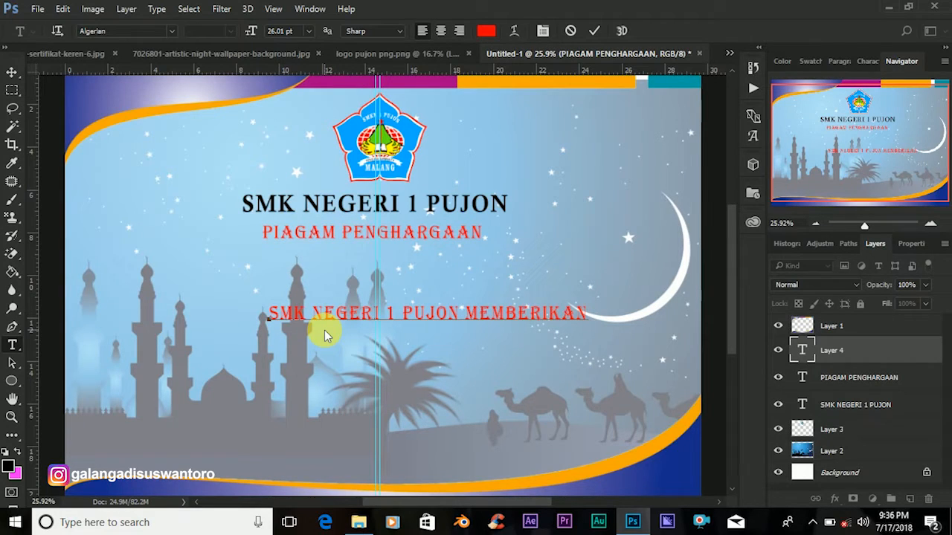
type("PEM")
type("NGHAR")
type("GAAN")
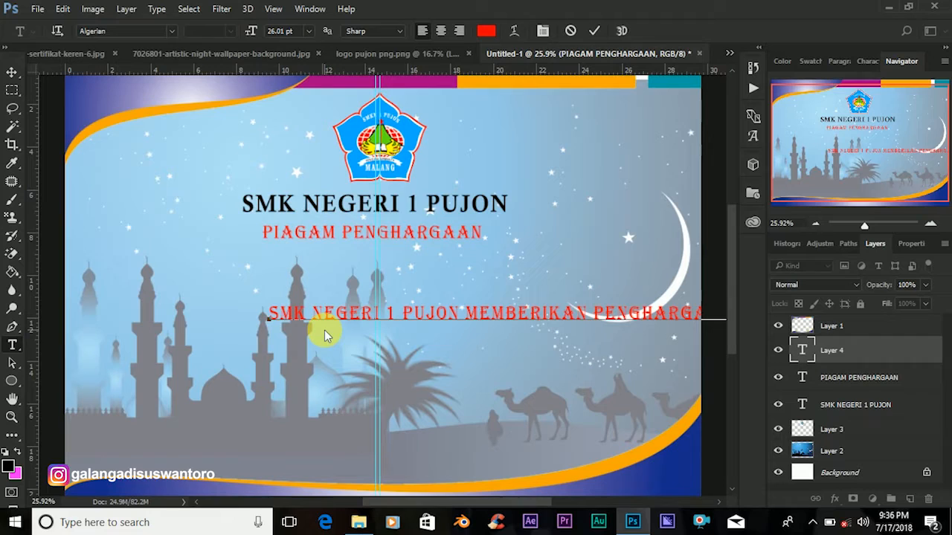
left_click(815, 357)
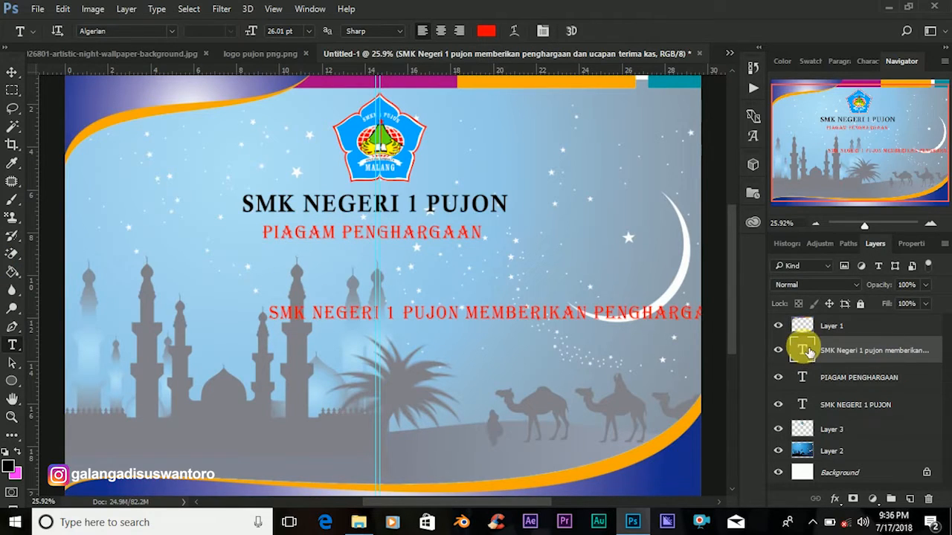
Restyle the dedication line in Calisto MT Bold at 19.01 pt.
double_click(805, 353)
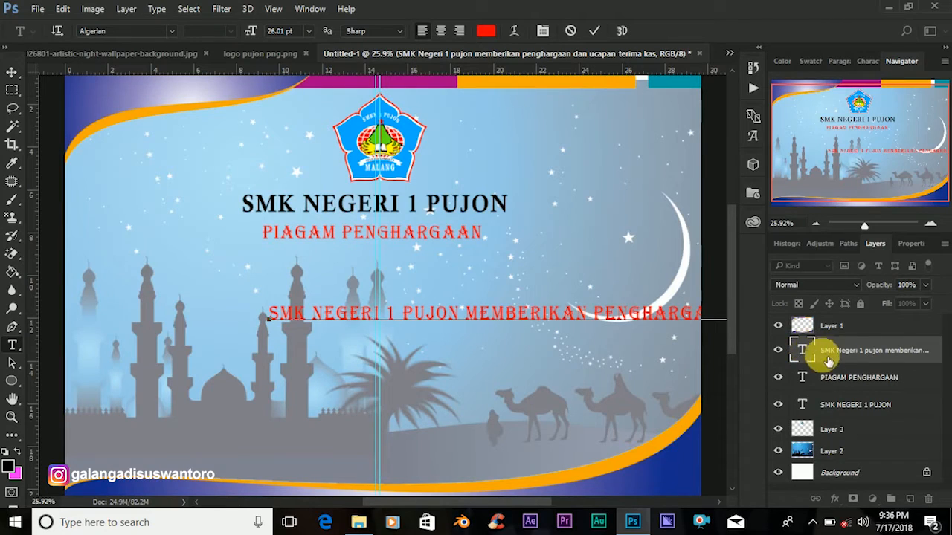
left_click(803, 350)
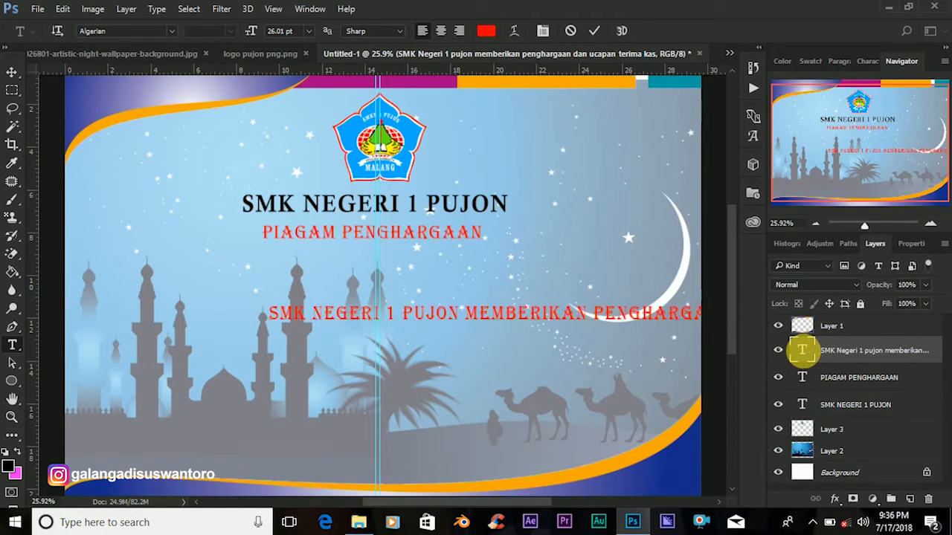
double_click(802, 351)
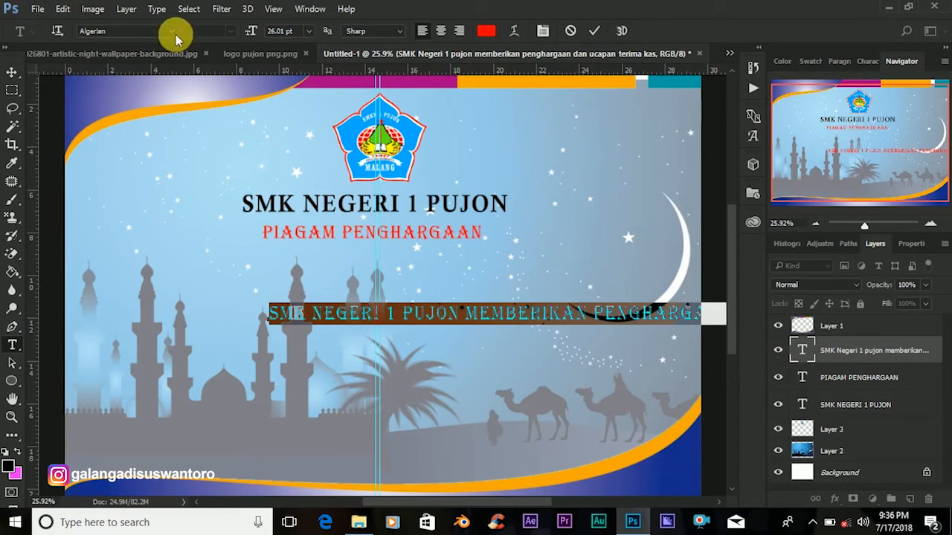
left_click(136, 35)
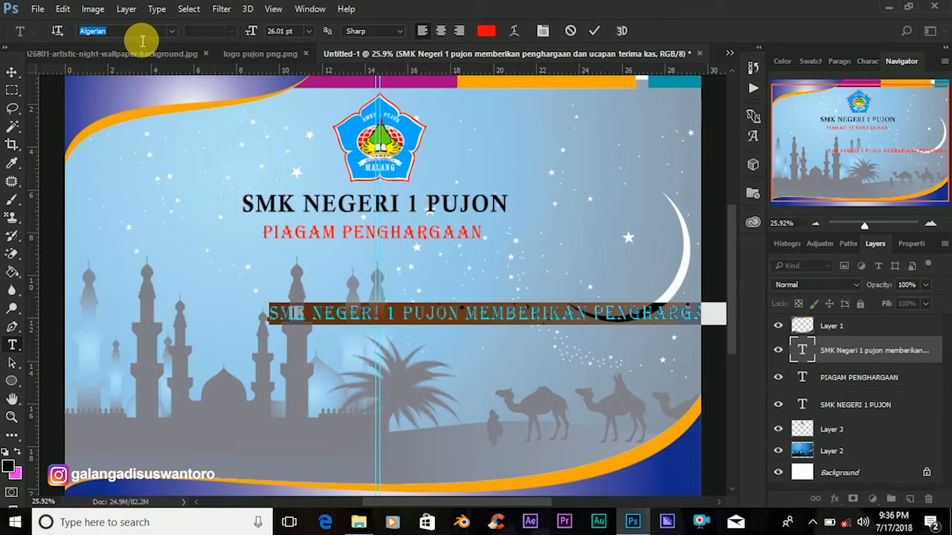
type("c")
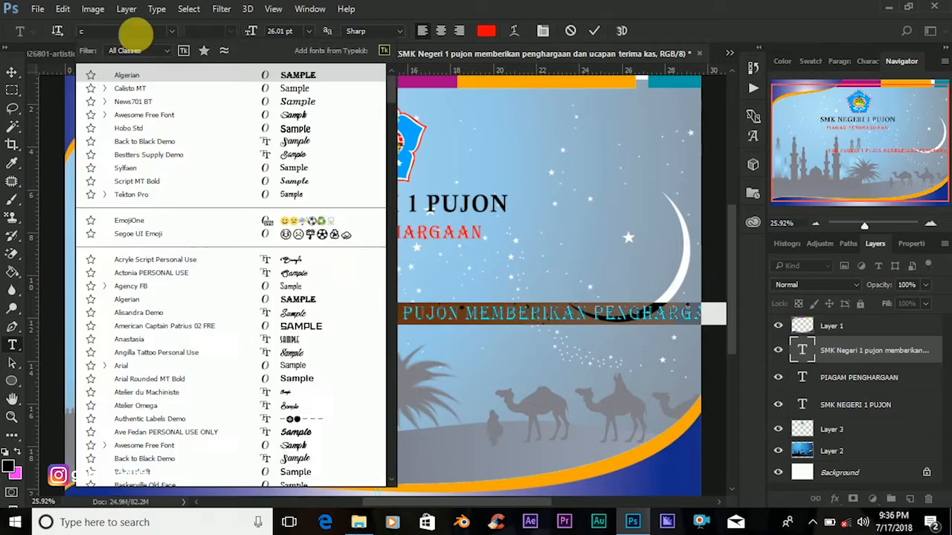
type("alis")
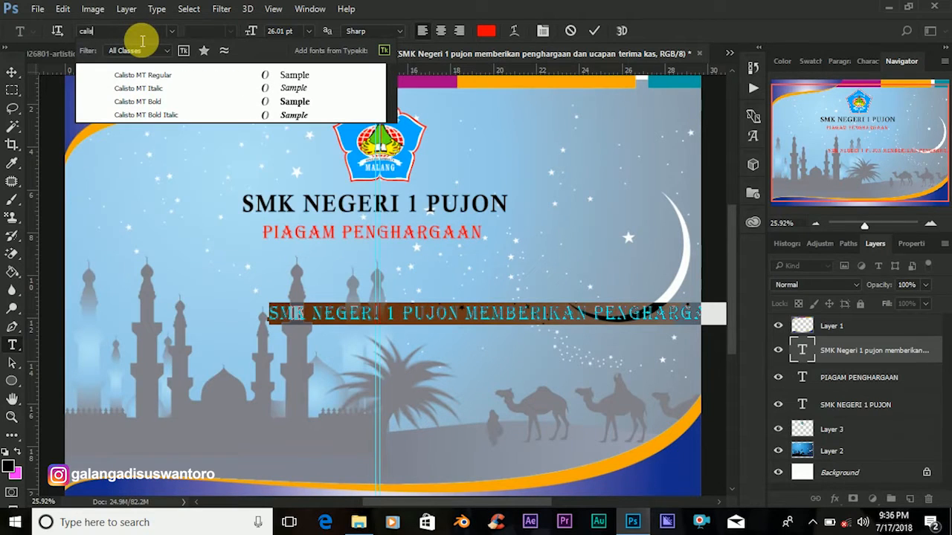
left_click(209, 99)
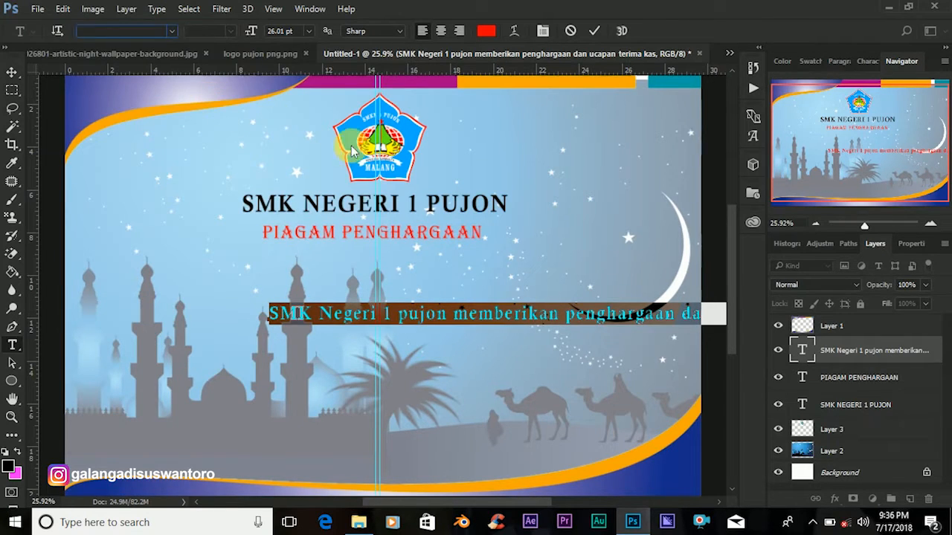
left_click(250, 31)
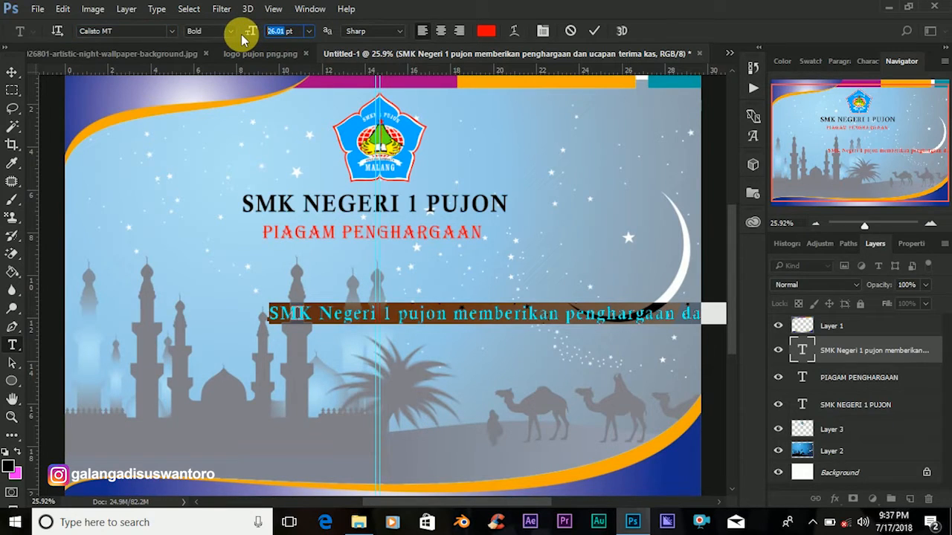
type("15")
key("BackSpace")
type("9.01")
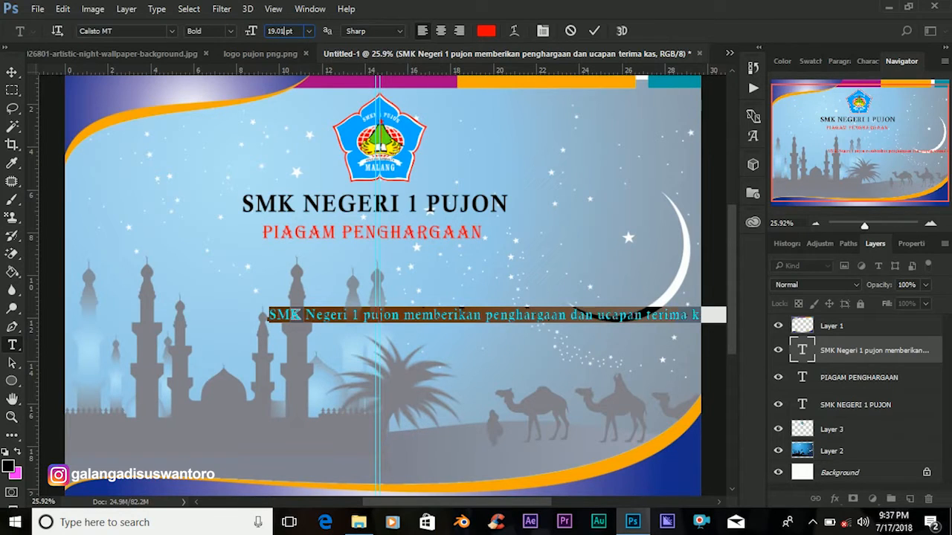
left_click(598, 32)
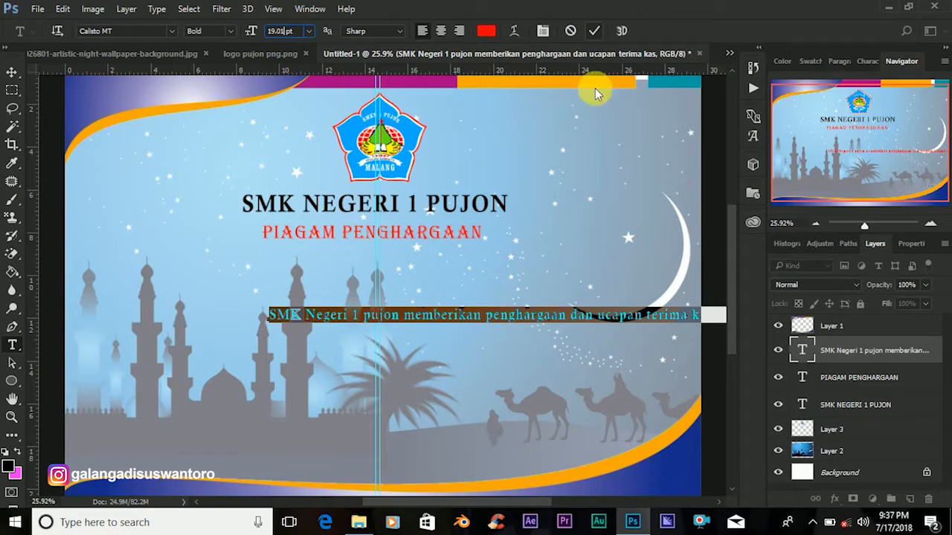
left_click(12, 72)
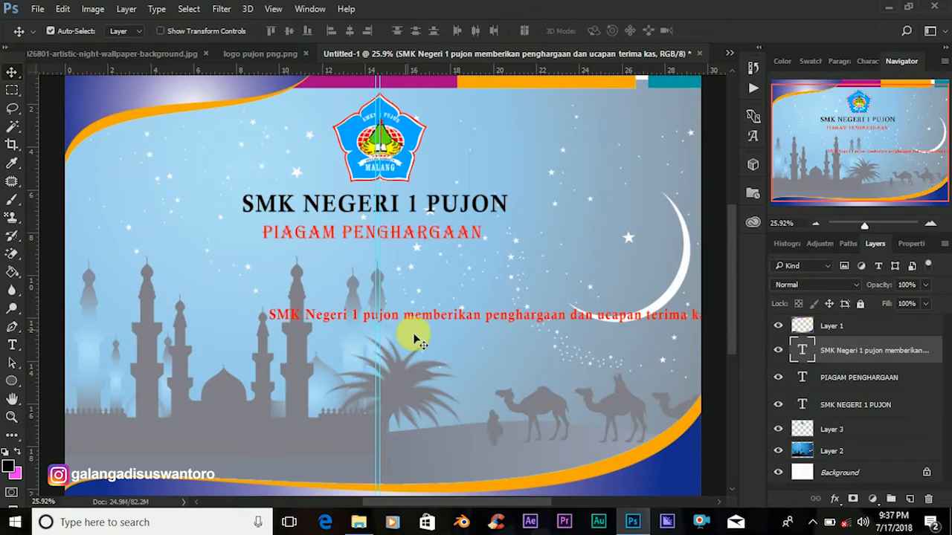
Drag the dedication line up-left beneath PIAGAM PENGHARGAAN and nudge it up to fit the page.
left_click_drag(418, 313, 295, 257)
key("Up")
key("Up")
key("Up")
key("Up")
key("Up")
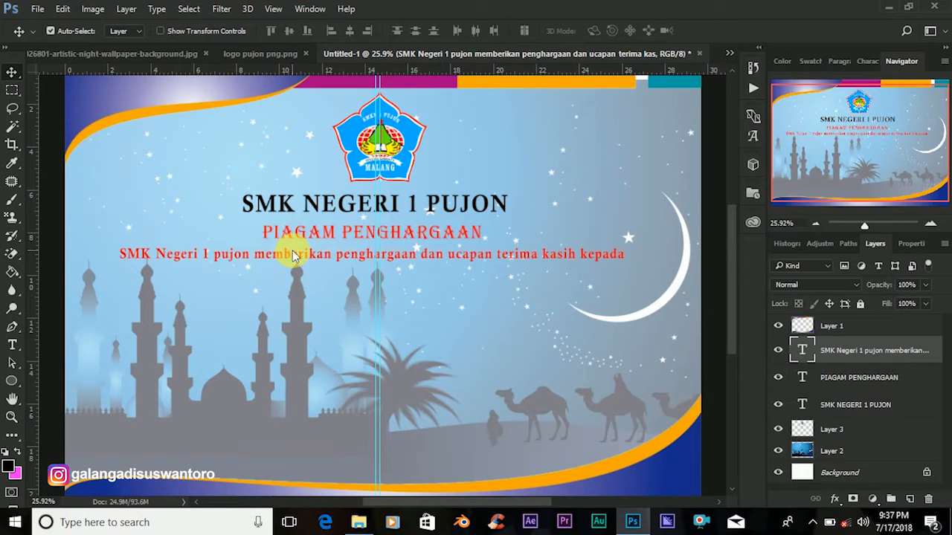
Change the greeting line's text colour from red to black (000000).
double_click(800, 350)
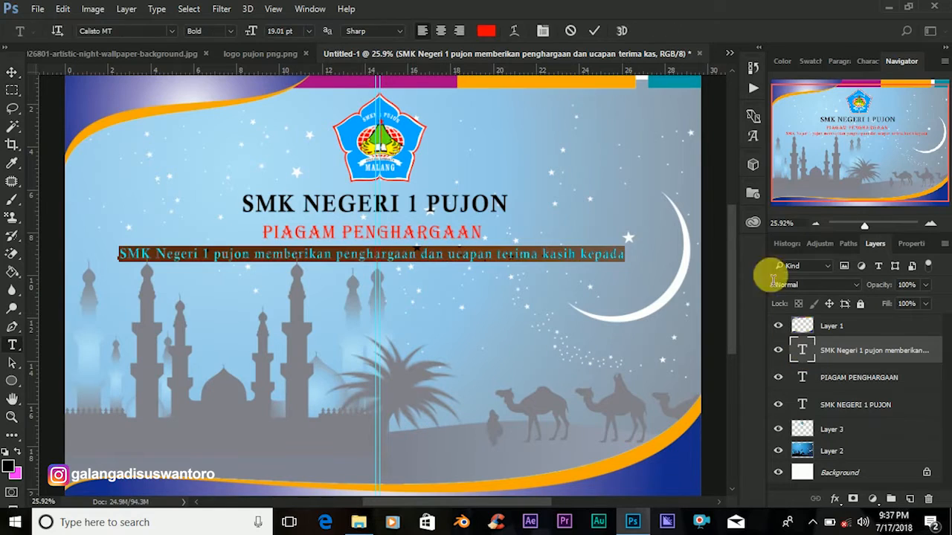
left_click(486, 31)
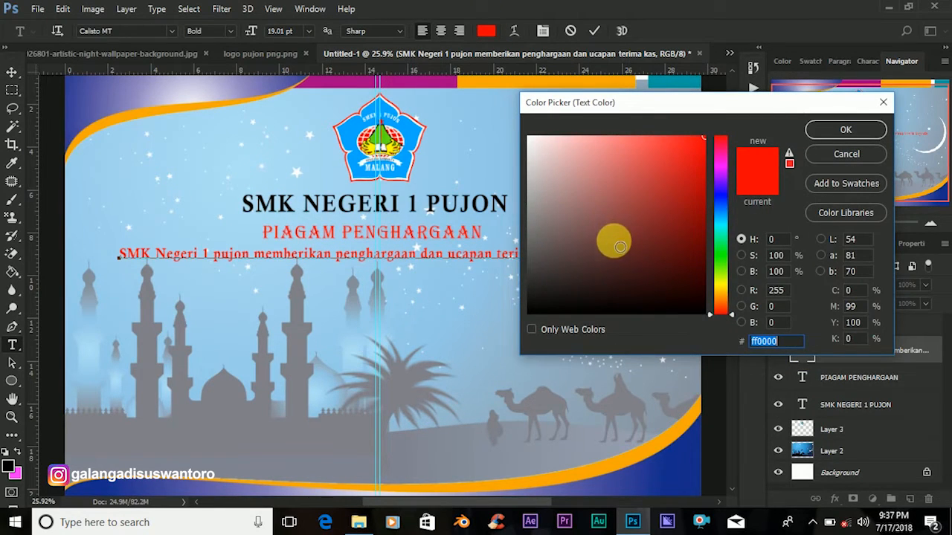
left_click(696, 312)
left_click_drag(720, 328, 721, 321)
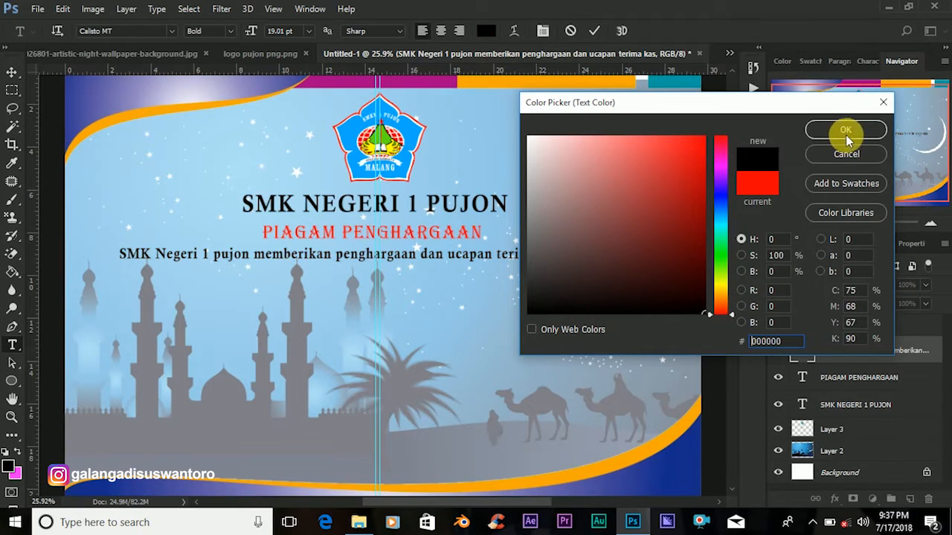
left_click(847, 134)
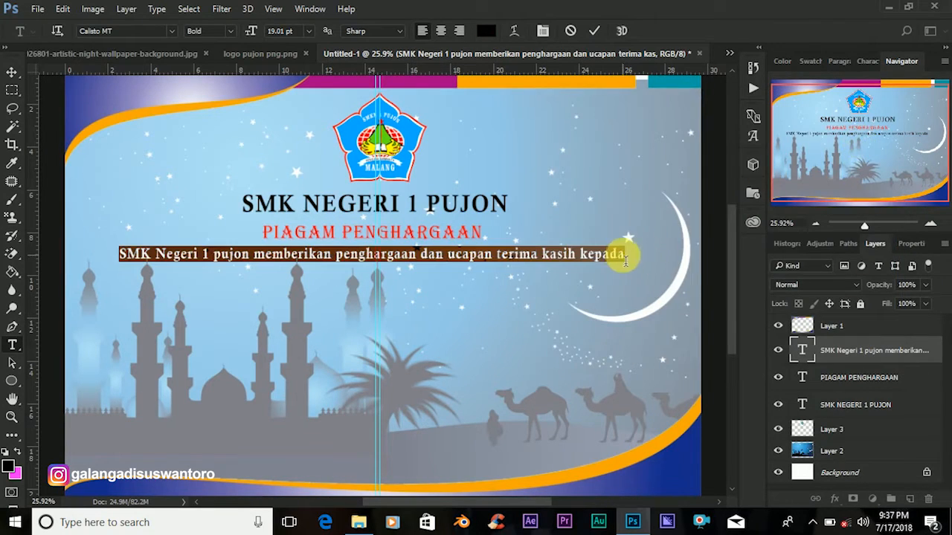
Add a colon after 'kepada' at the end of the greeting line and commit it.
left_click(649, 262)
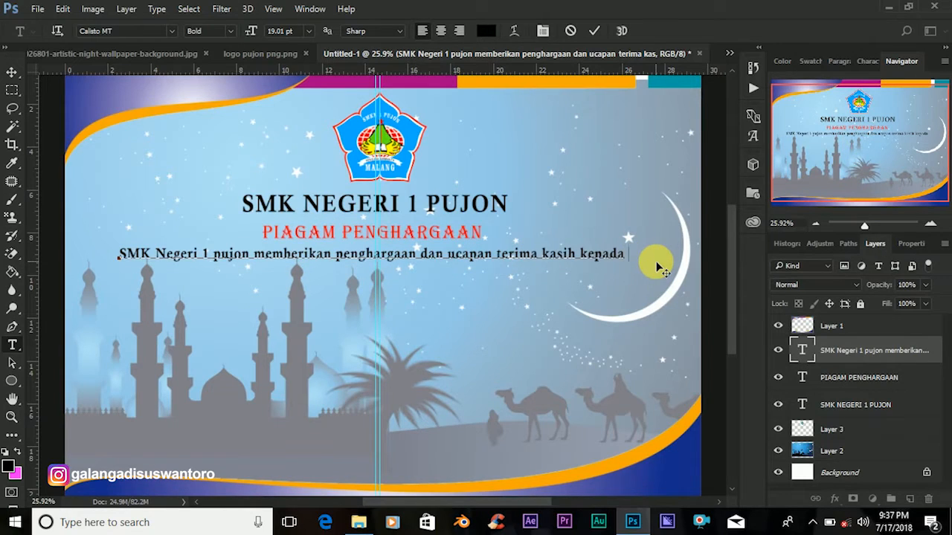
type(":")
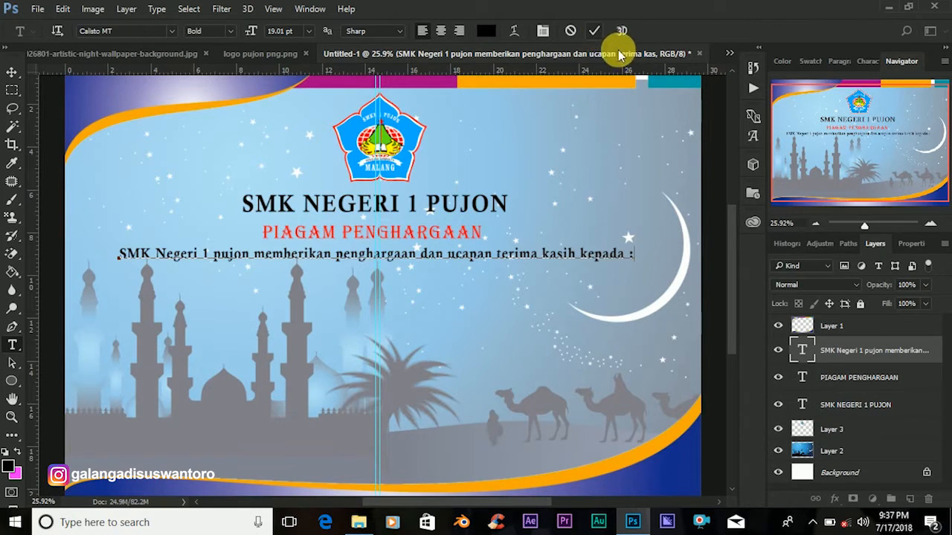
left_click(594, 31)
key("v")
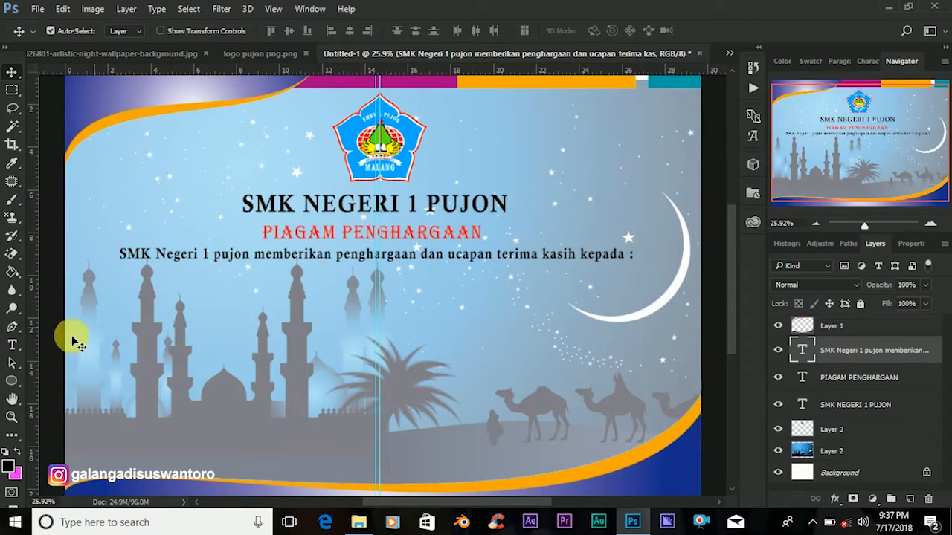
left_click(12, 344)
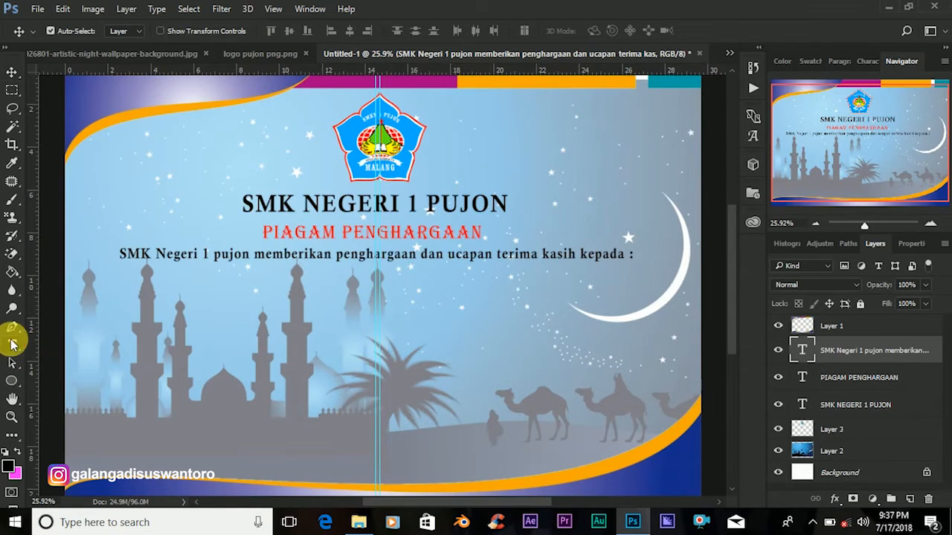
Type the recipient's full name as a new text line below the greeting and commit it.
left_click(342, 313)
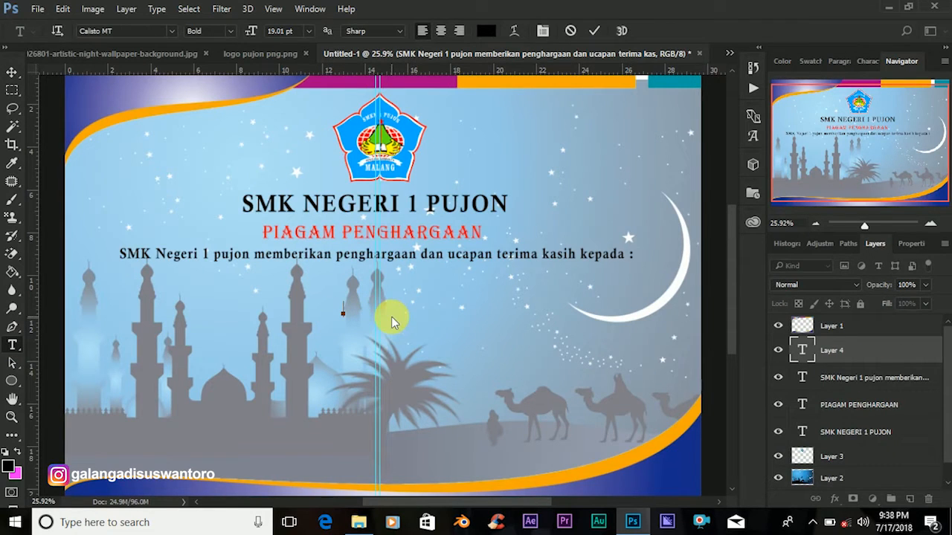
type("An")
key("BackSpace")
type("n")
type("ah")
key("BackSpace")
key("BackSpace")
key("BackSpace")
key("BackSpace")
key("BackSpace")
key("BackSpace")
key("BackSpace")
key("BackSpace")
key("BackSpace")
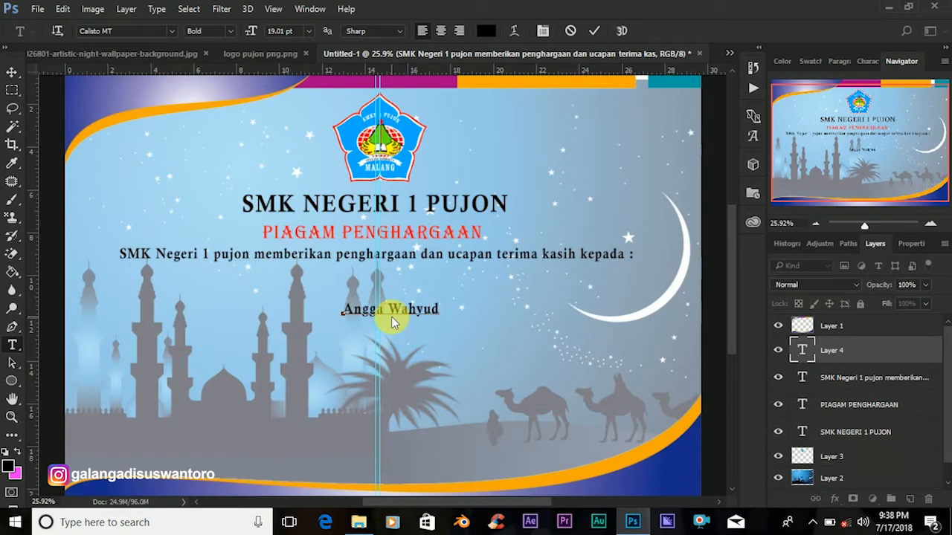
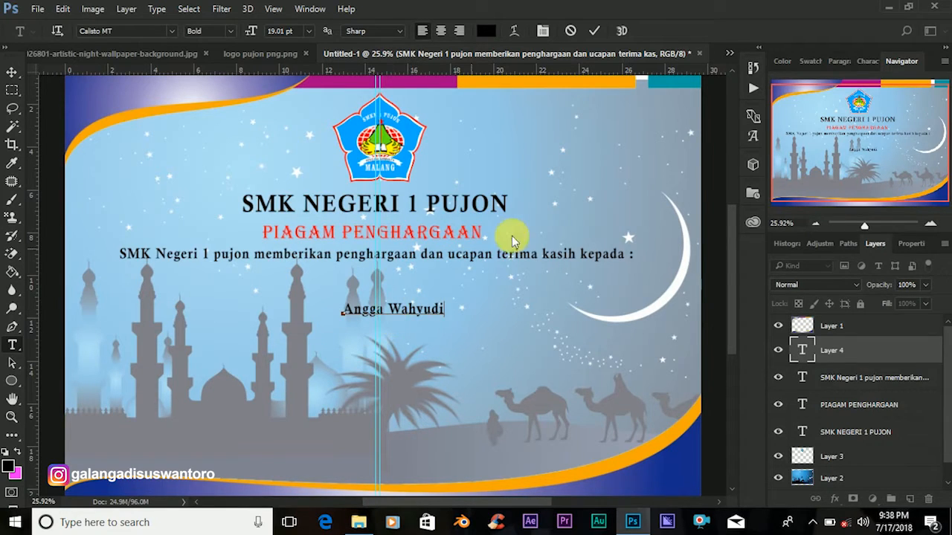
left_click(801, 351)
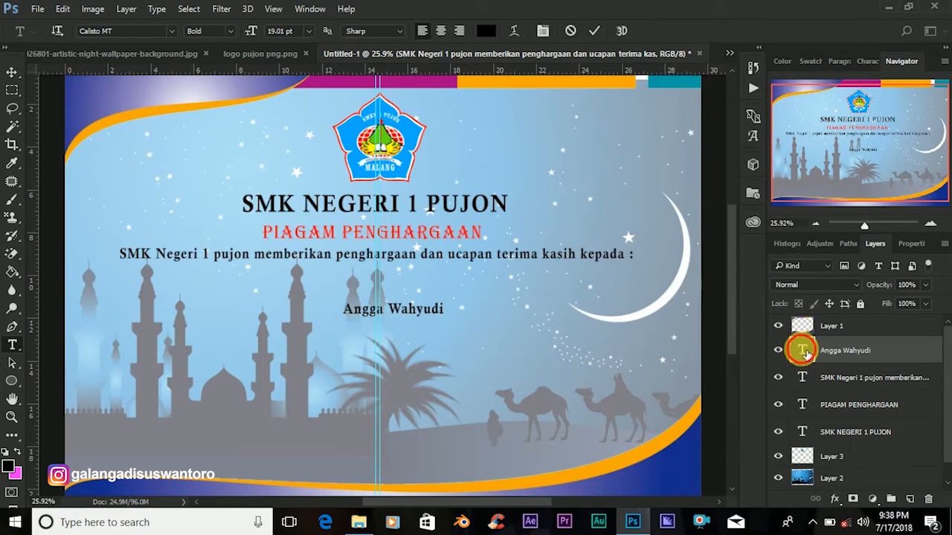
Colour the recipient's name bright blue (0c00ff).
double_click(802, 351)
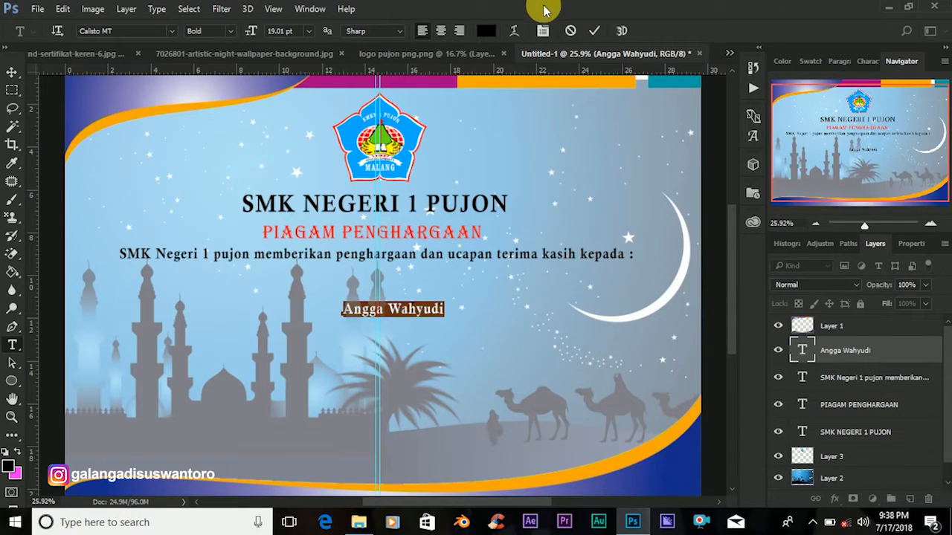
left_click(487, 31)
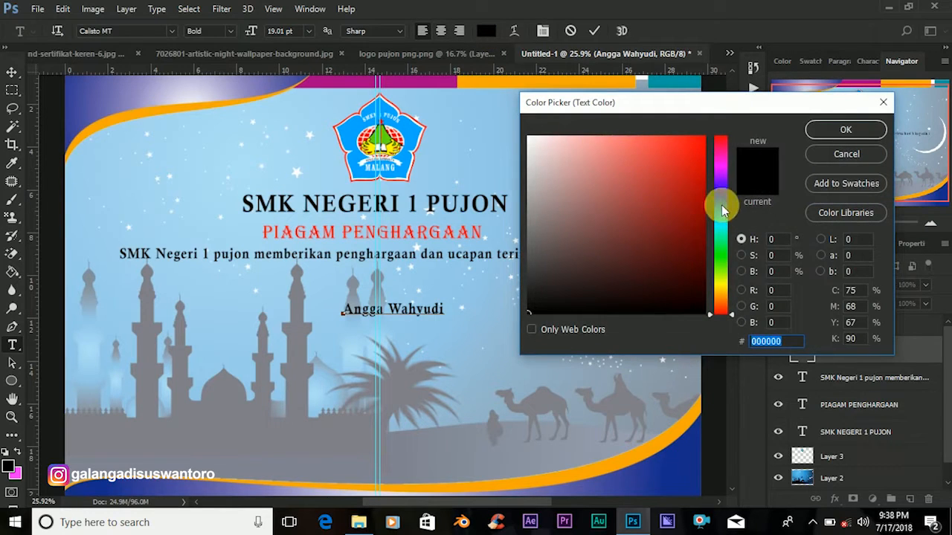
left_click(723, 195)
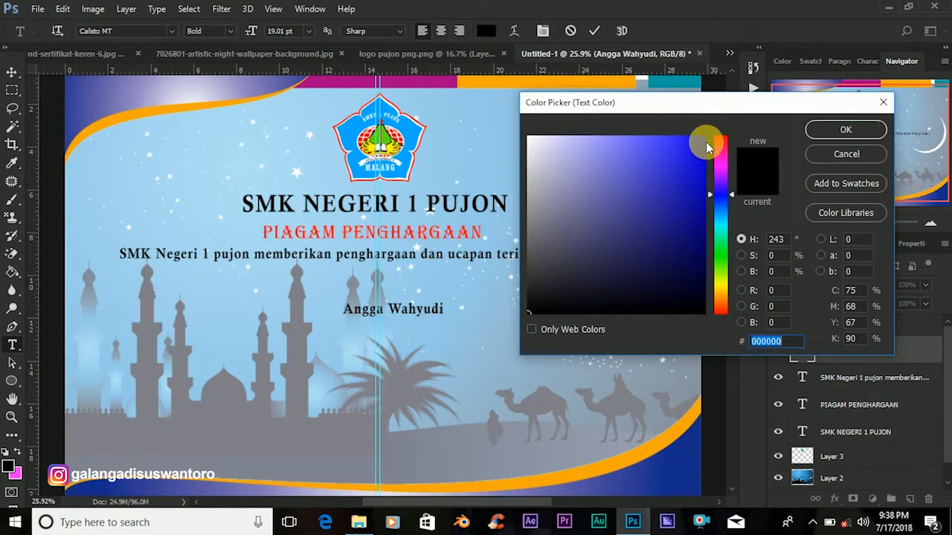
left_click_drag(711, 147, 706, 137)
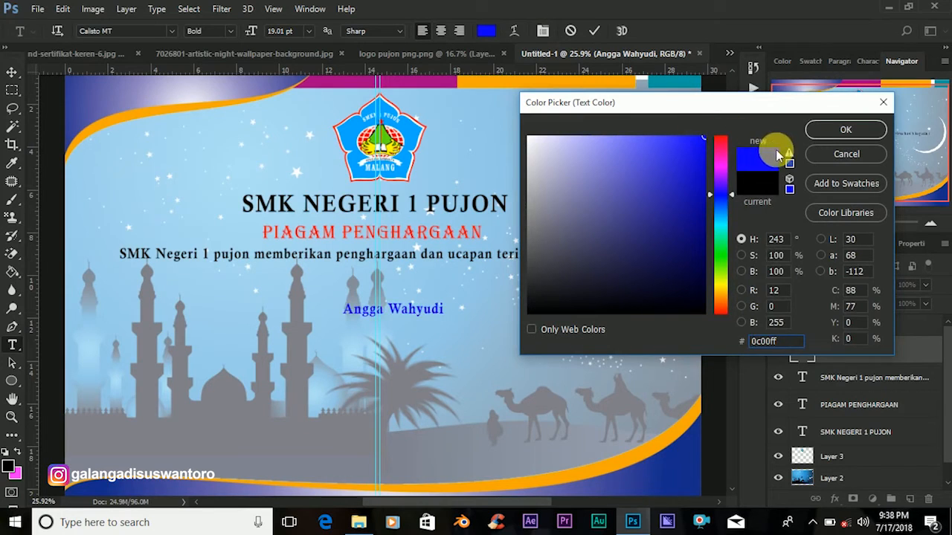
left_click(831, 133)
Enlarge the recipient's name to 25 pt and commit the change.
left_click(283, 30)
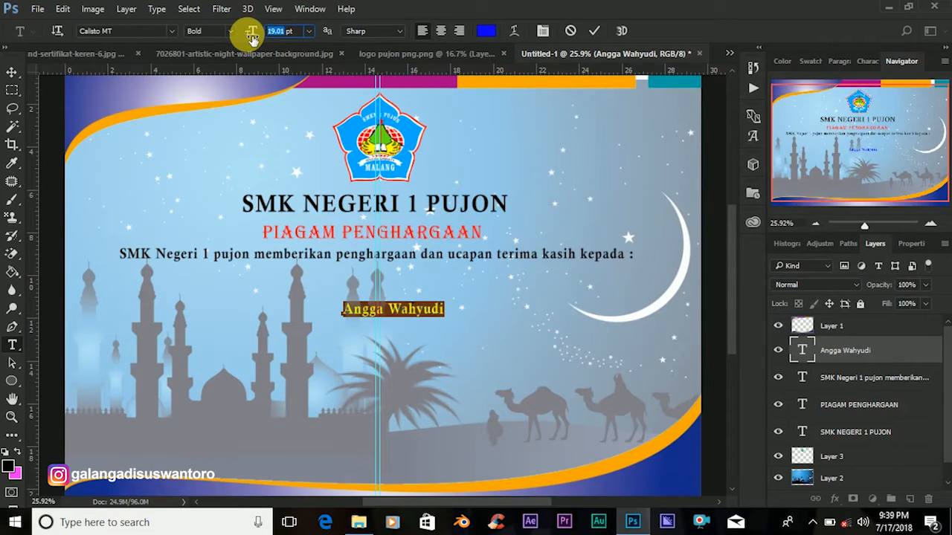
type("25")
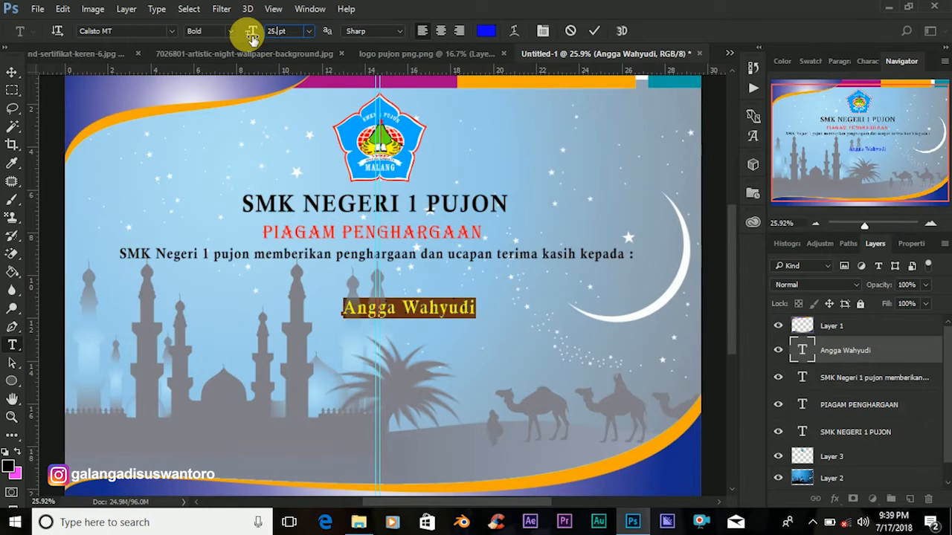
key("Return")
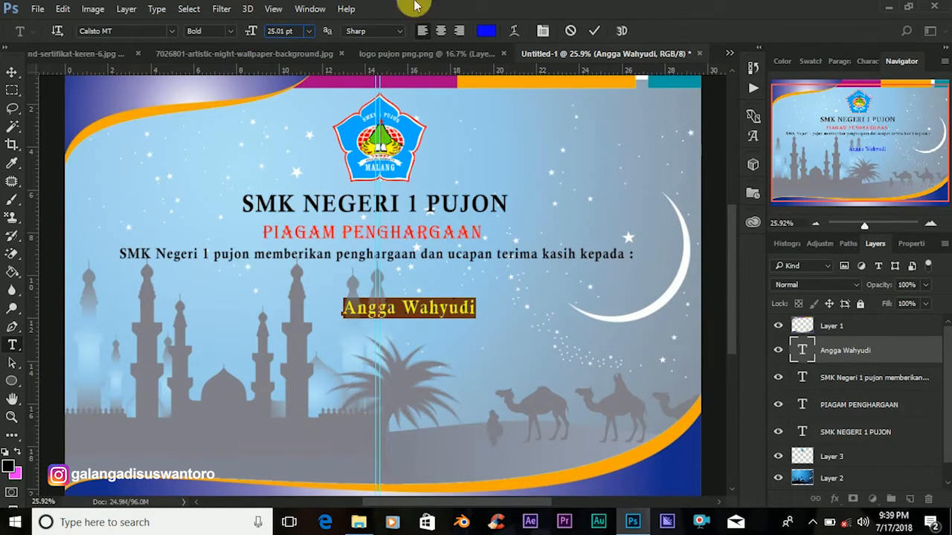
left_click(594, 32)
left_click(12, 72)
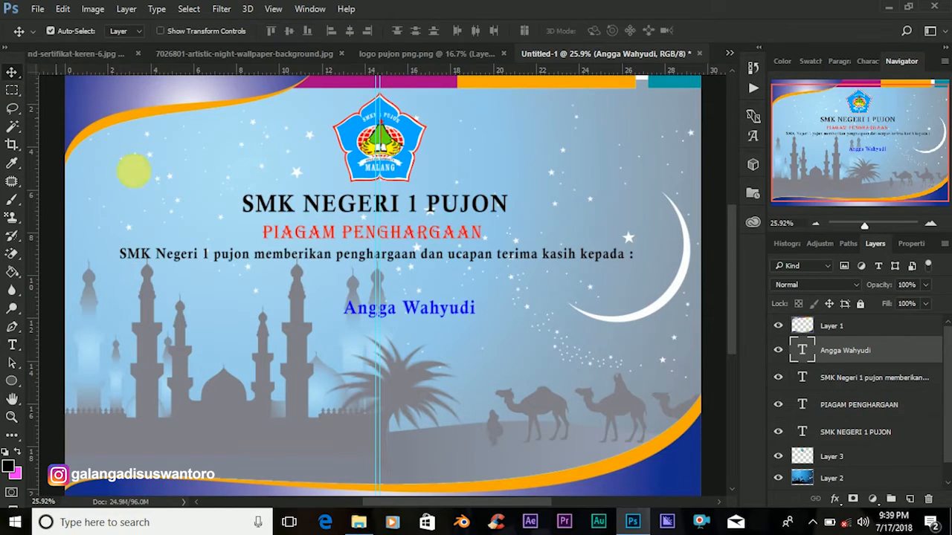
Position the name just under the greeting line and start a new text layer below it.
left_click_drag(415, 311, 388, 281)
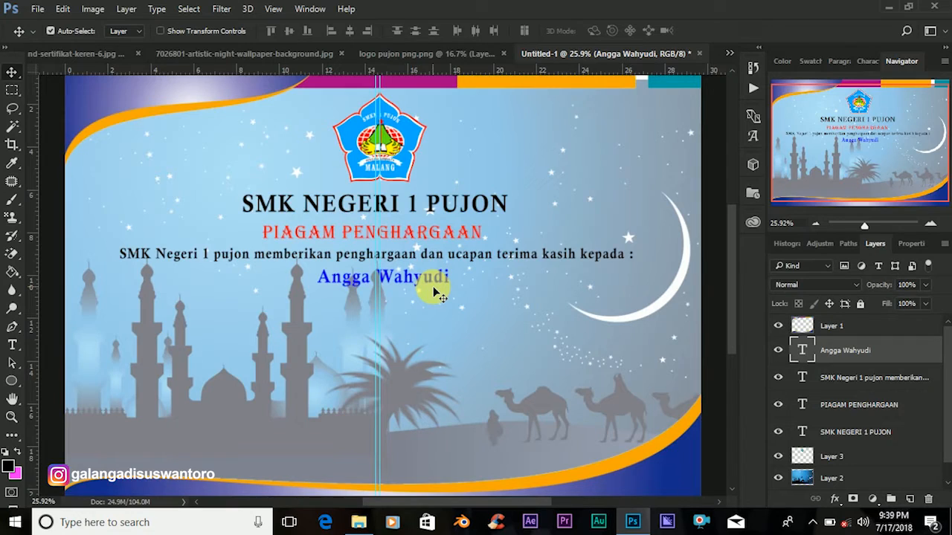
key("Down")
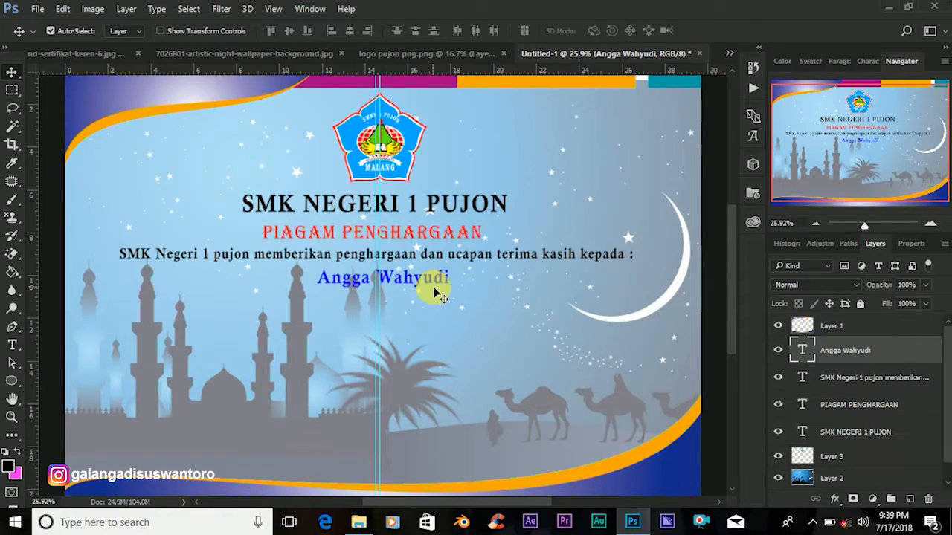
left_click(11, 344)
left_click(295, 346)
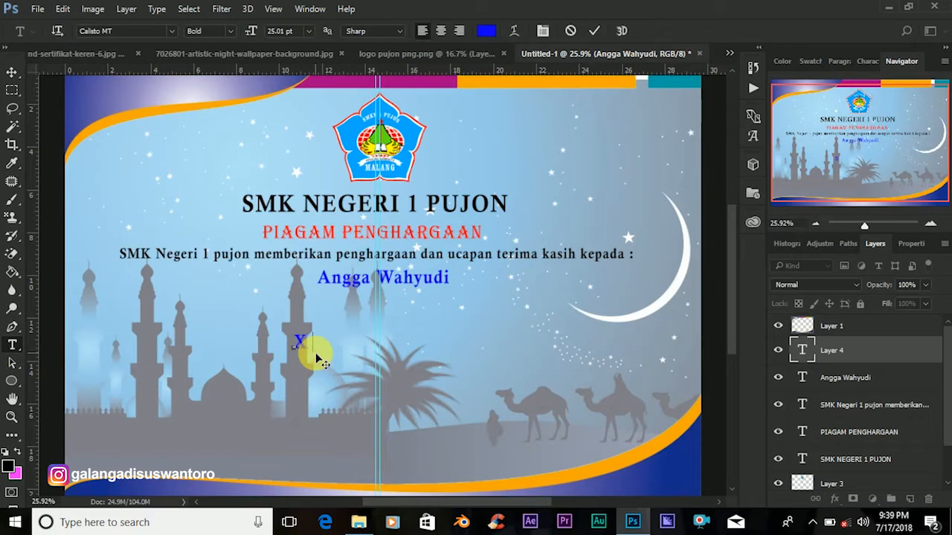
Type 'X Teknik Sepeda Motor' as the class line and commit it.
type("Teknik Se ")
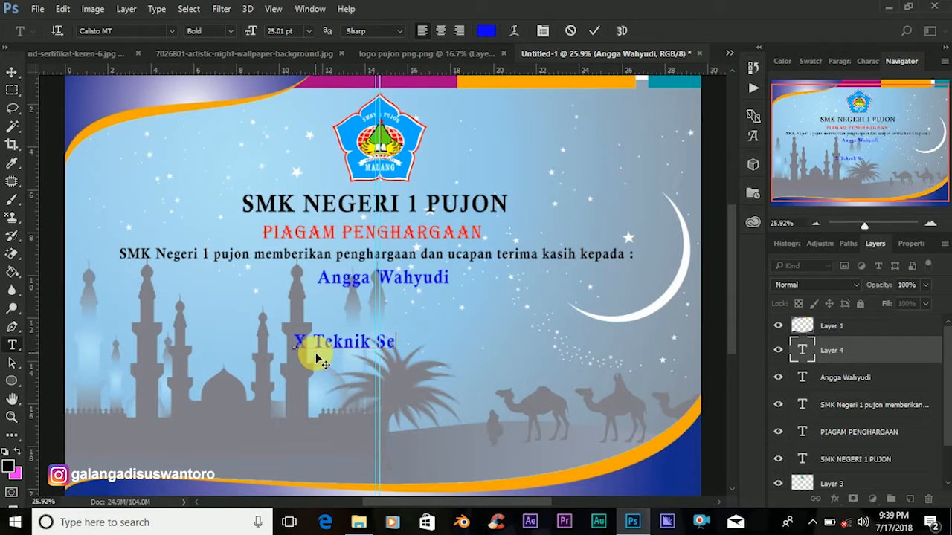
type("peda")
type("M  otor")
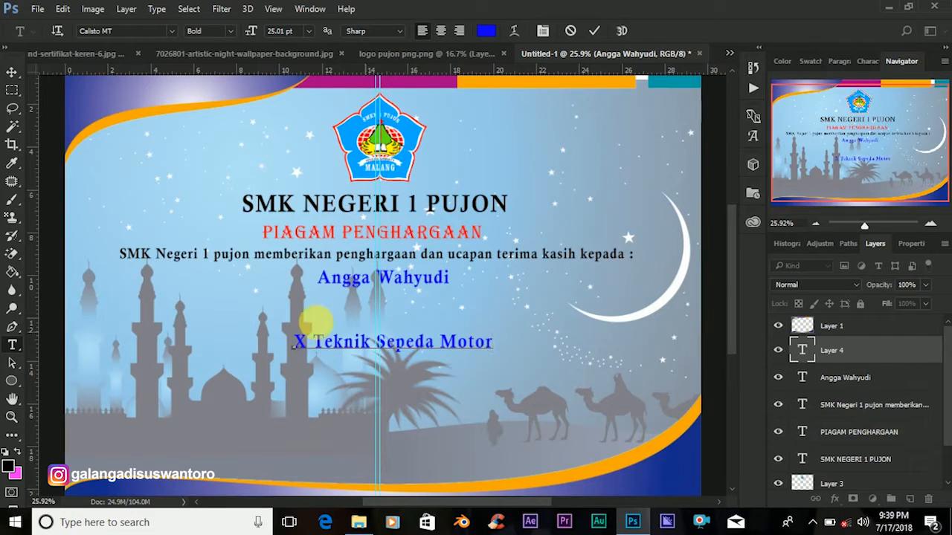
left_click(805, 354)
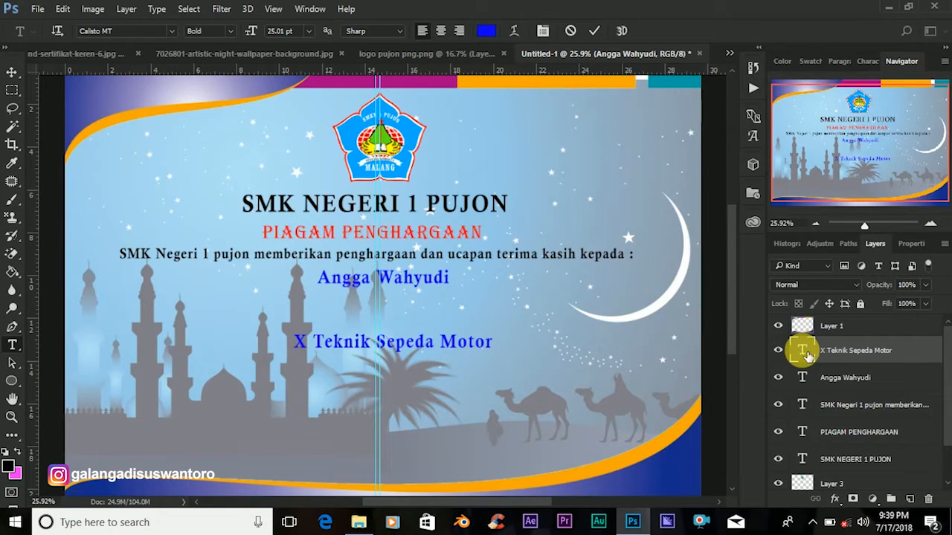
Recolour the 'X Teknik Sepeda Motor' line bright red.
double_click(803, 353)
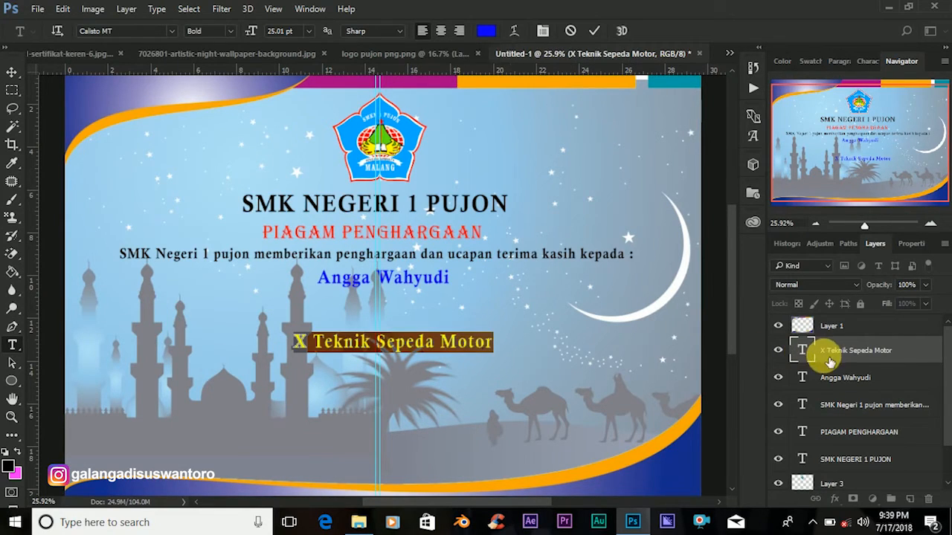
left_click(485, 31)
left_click(704, 313)
left_click(827, 129)
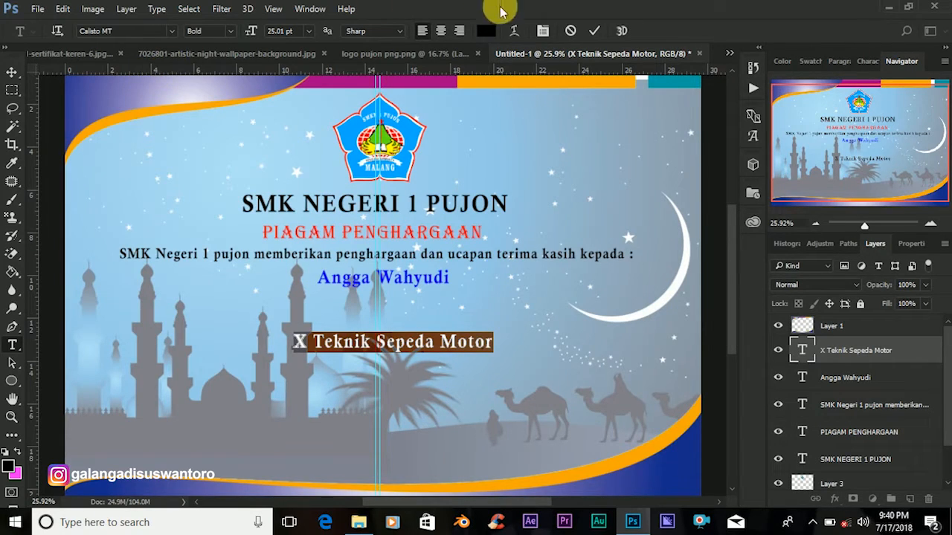
left_click(487, 31)
left_click_drag(728, 145, 723, 128)
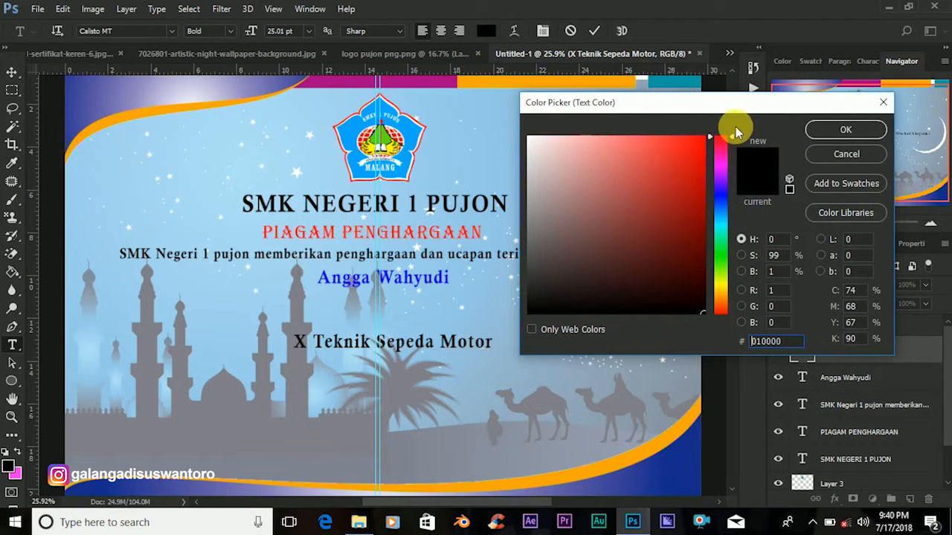
left_click(704, 139)
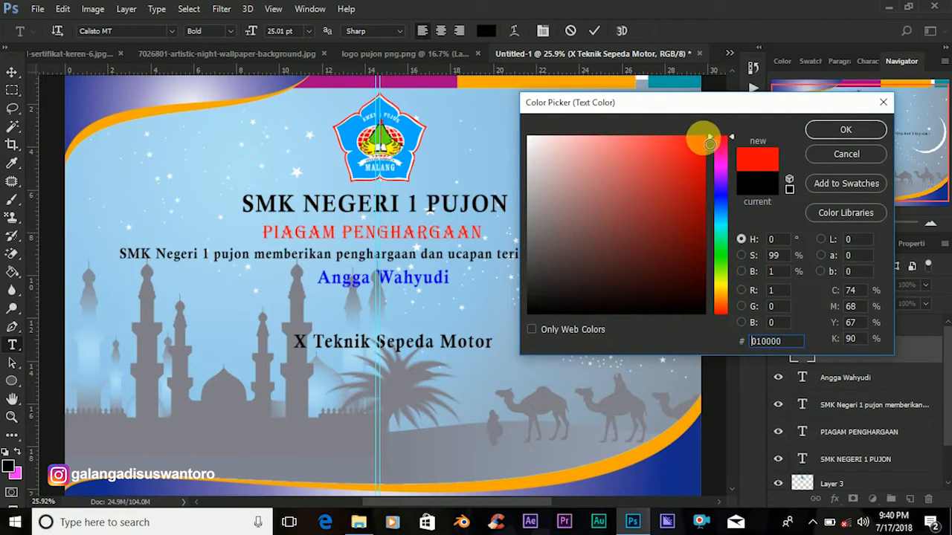
left_click(818, 131)
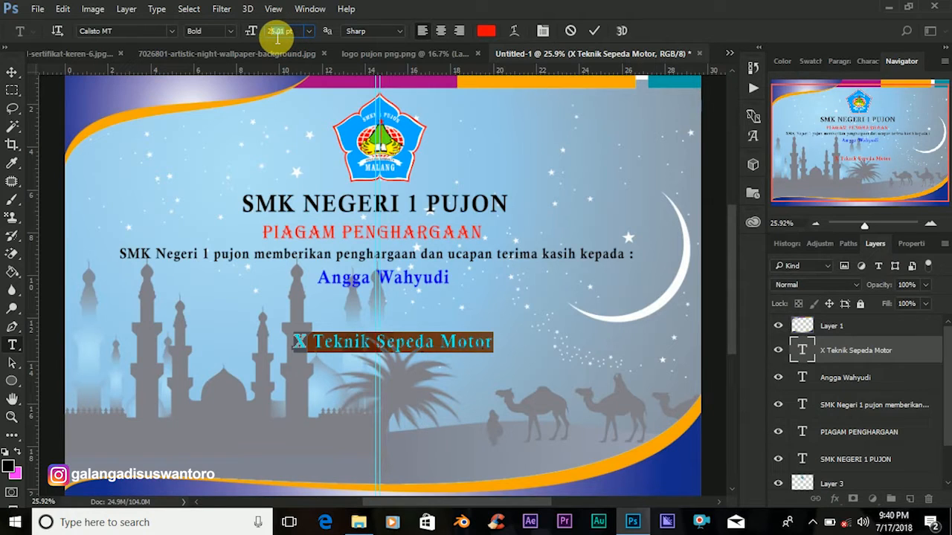
Reduce the class line to 13.01 pt and commit the text.
left_click_drag(277, 37, 258, 46)
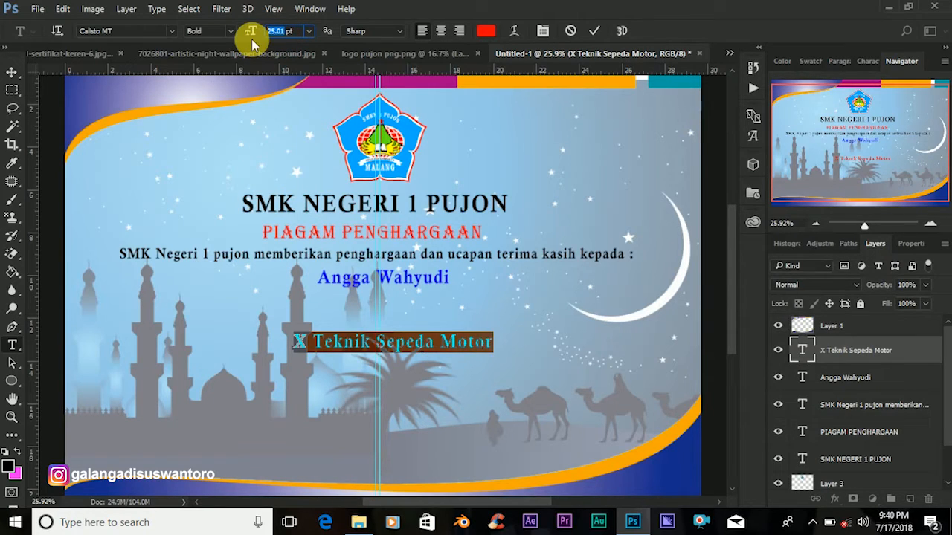
type("13.0")
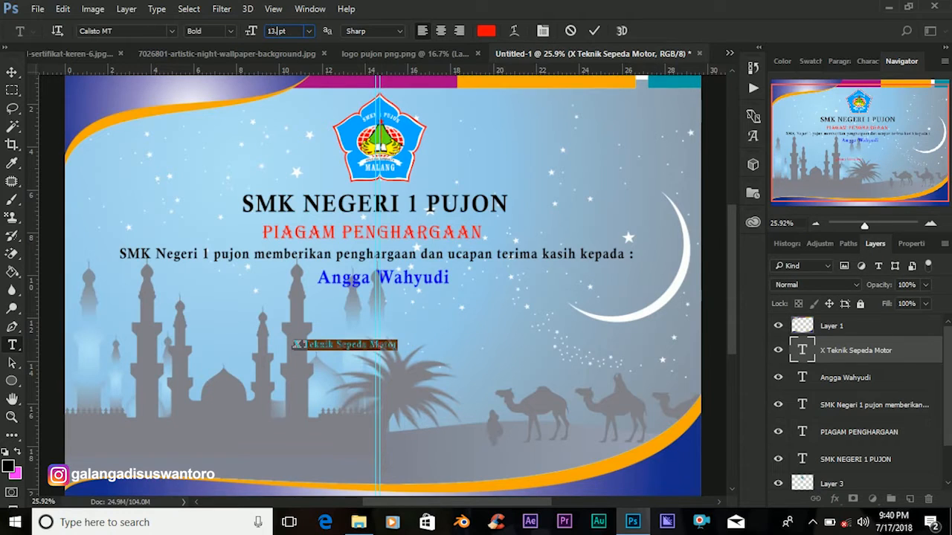
type("1")
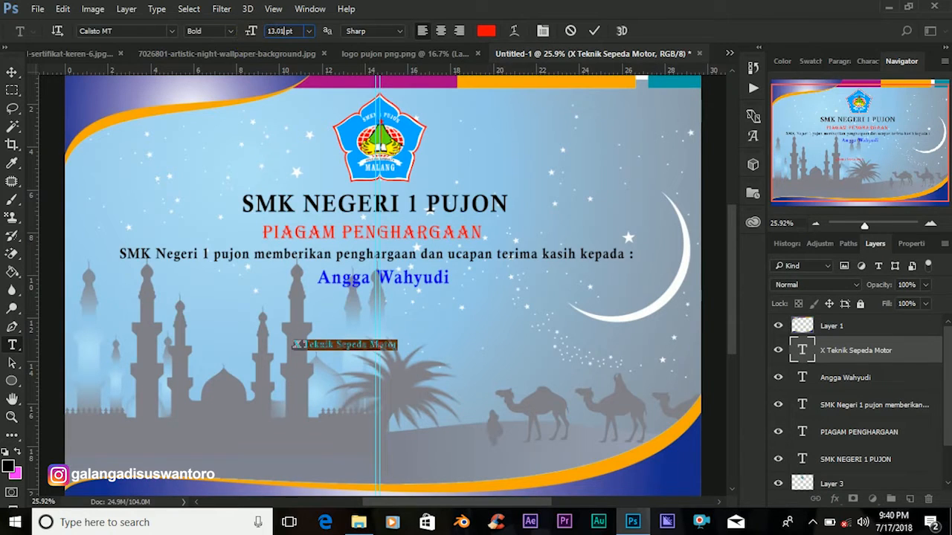
left_click(594, 31)
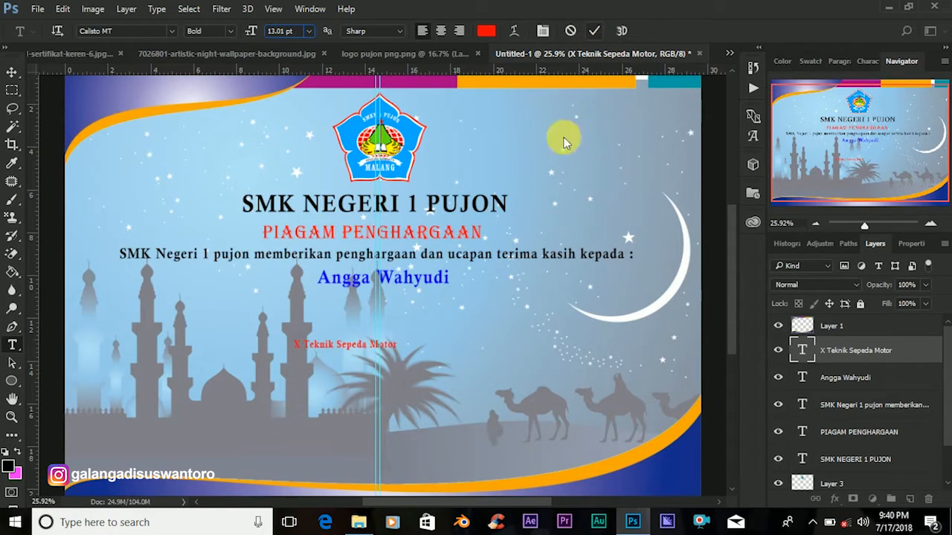
left_click(9, 77)
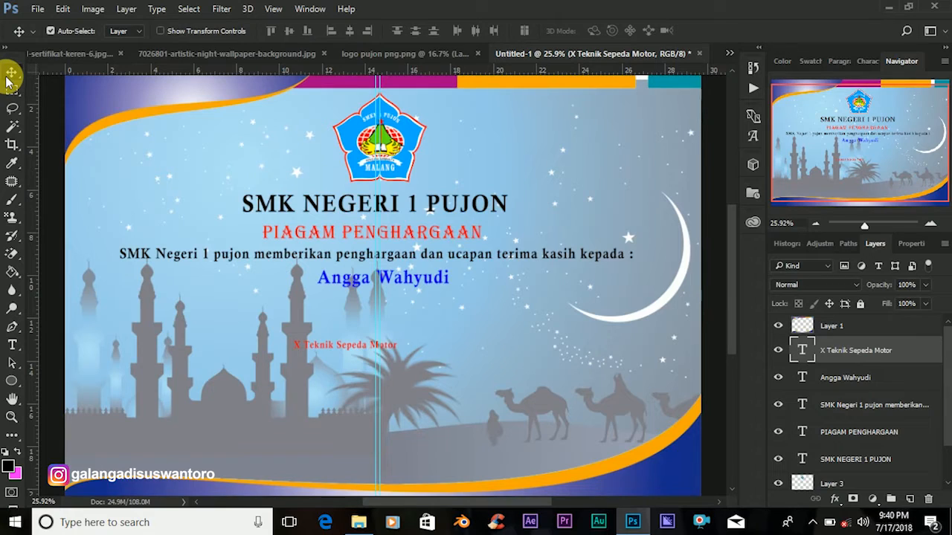
Move the 'X Teknik Sepeda Motor' line under the recipient name and nudge it down two steps.
left_click_drag(360, 348, 392, 297)
key("Down")
key("Down")
key("Down")
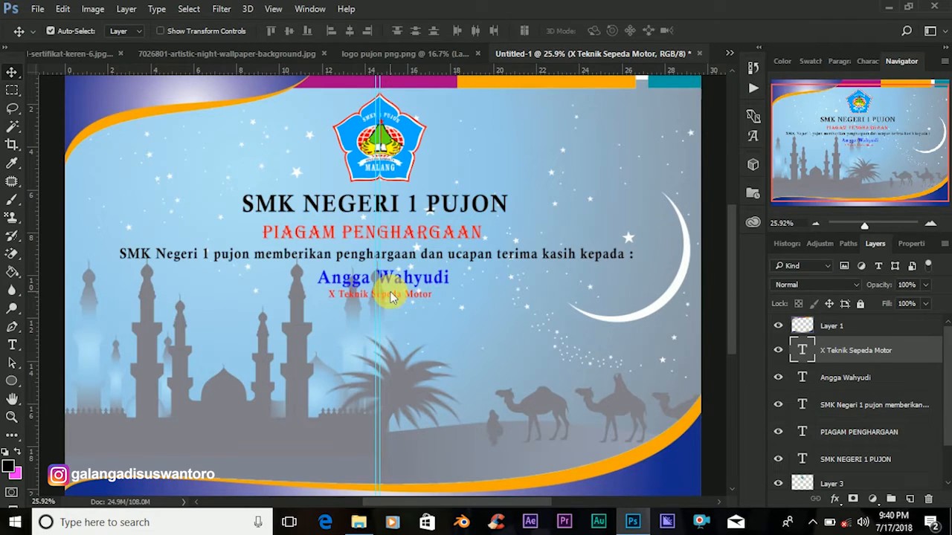
key("Down")
key("Down")
key("Down")
key("Down")
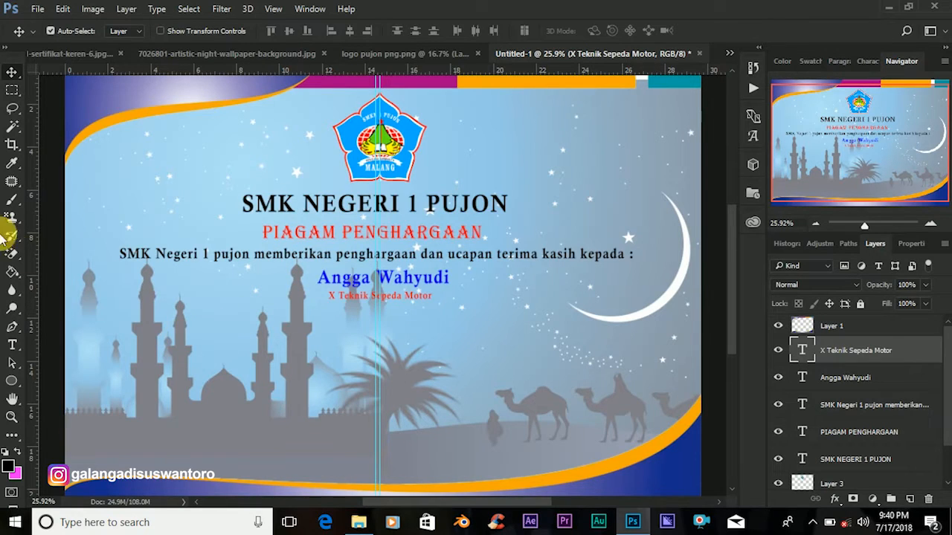
Type 'SMK Negeri 1 Pujon juara 1 mata lomba Tartil Al-Qu'ran' as a new line below the class line.
left_click(12, 345)
left_click(252, 348)
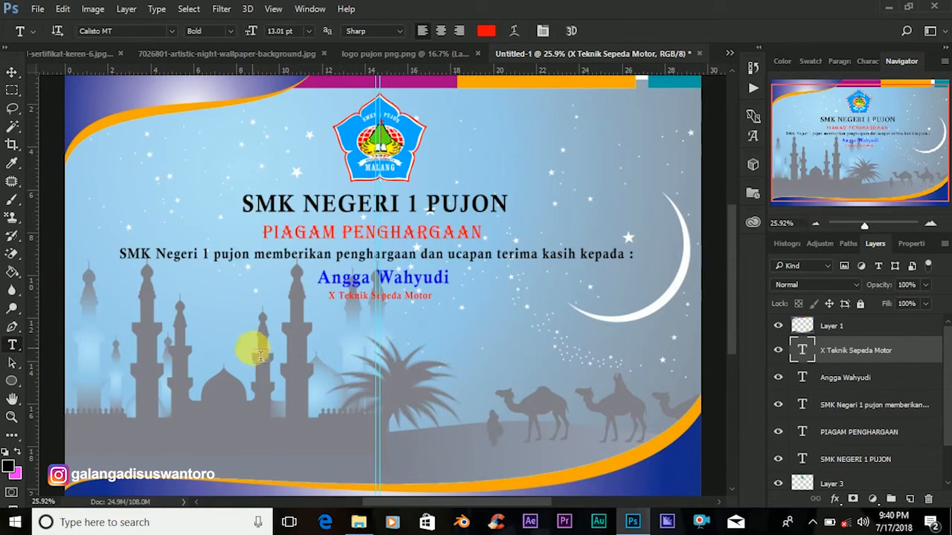
type("S")
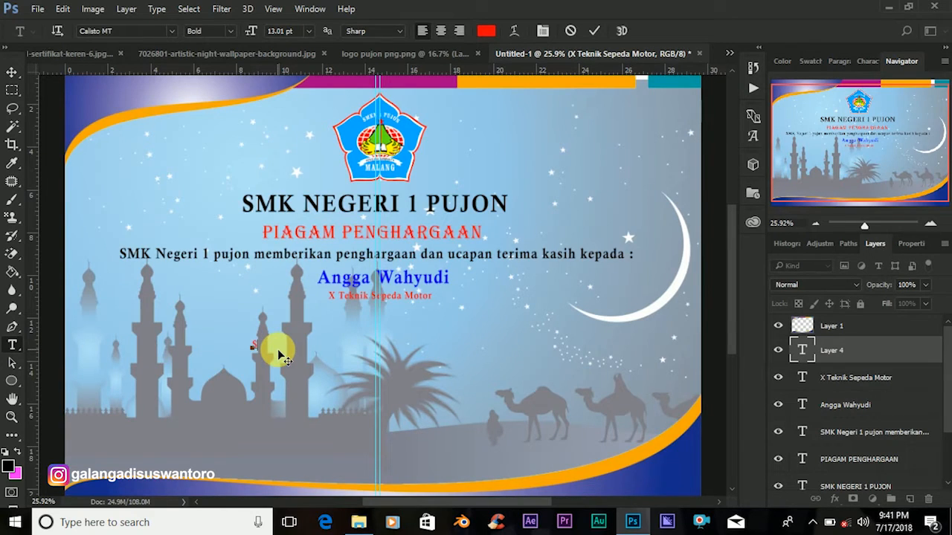
type("MK Negeri 1 P          ")
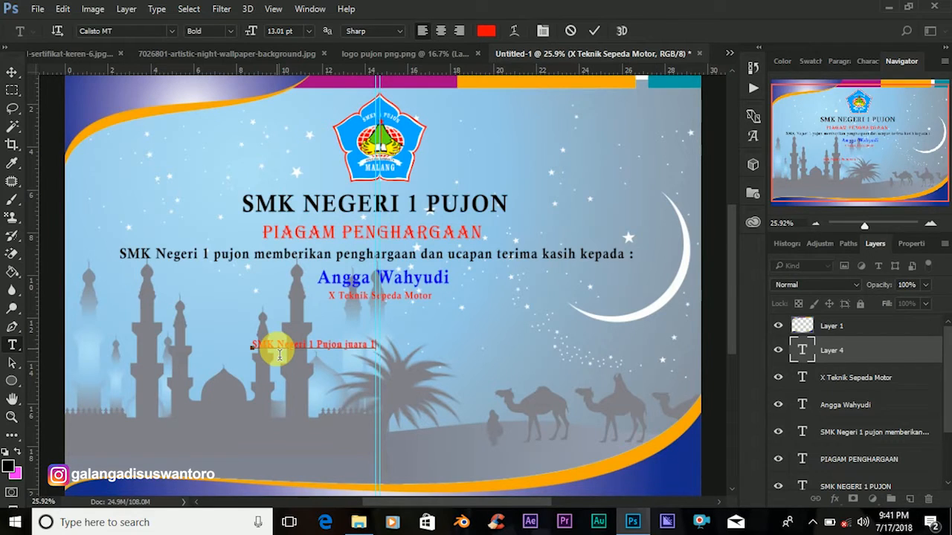
type(" na a lomba")
type("Tartil")
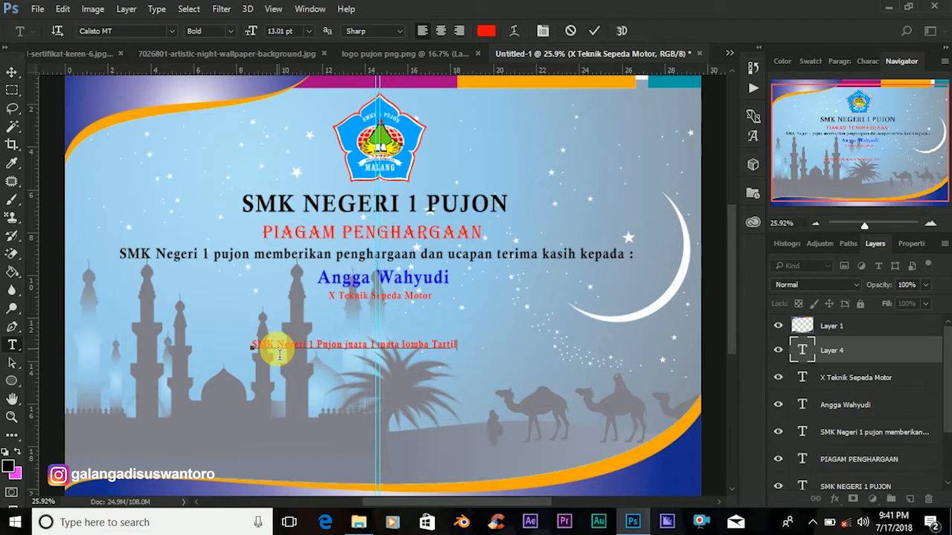
type(" A")
type("l-Q ")
type("uran")
type("'ran")
Recolour the whole achievement line to black (000000) and commit the edit.
left_click(807, 353)
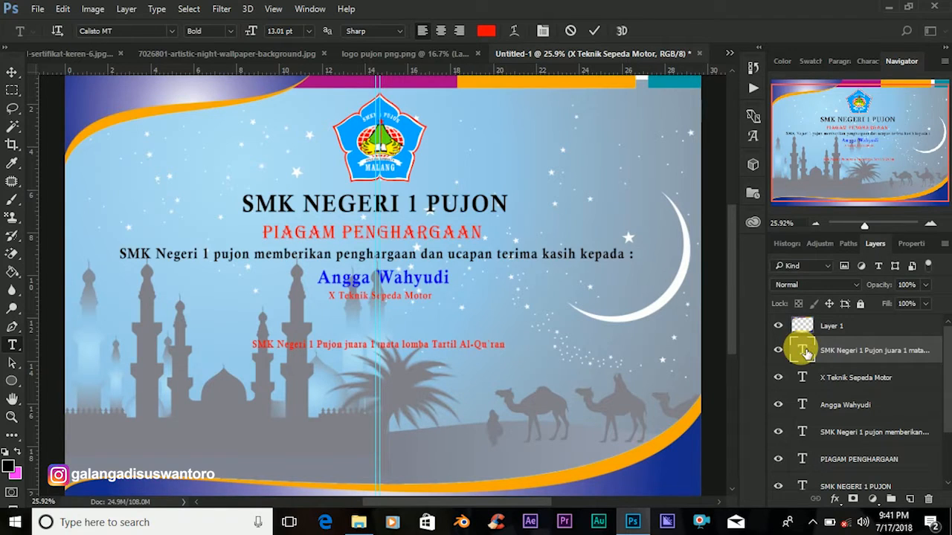
double_click(807, 353)
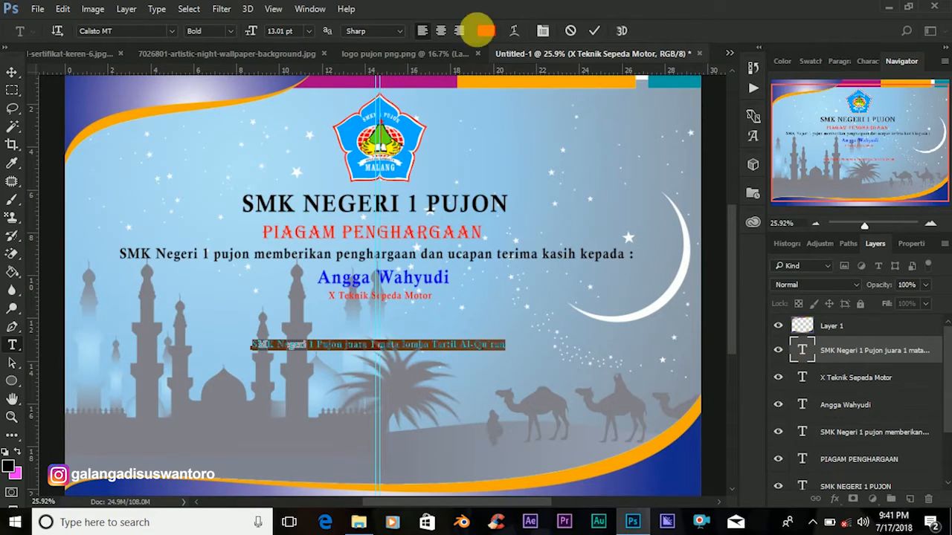
left_click(485, 30)
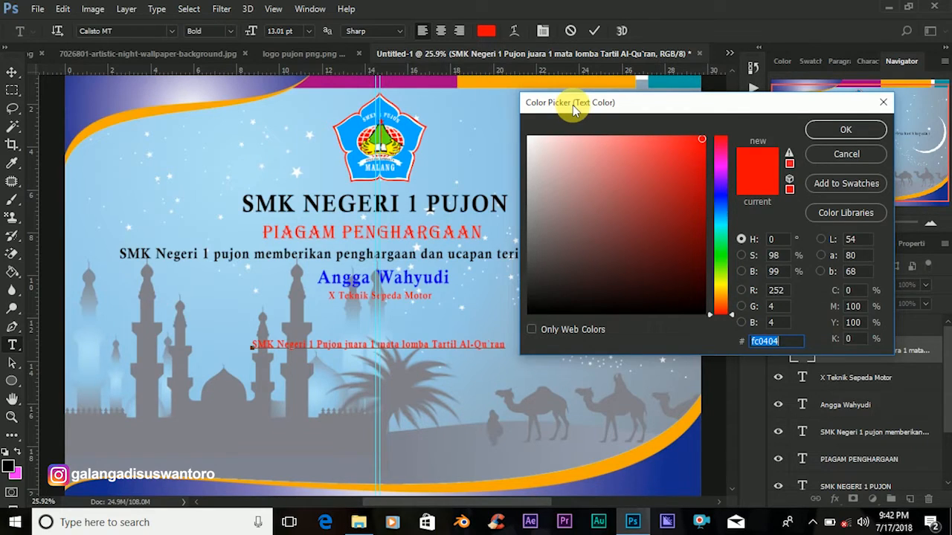
left_click(705, 317)
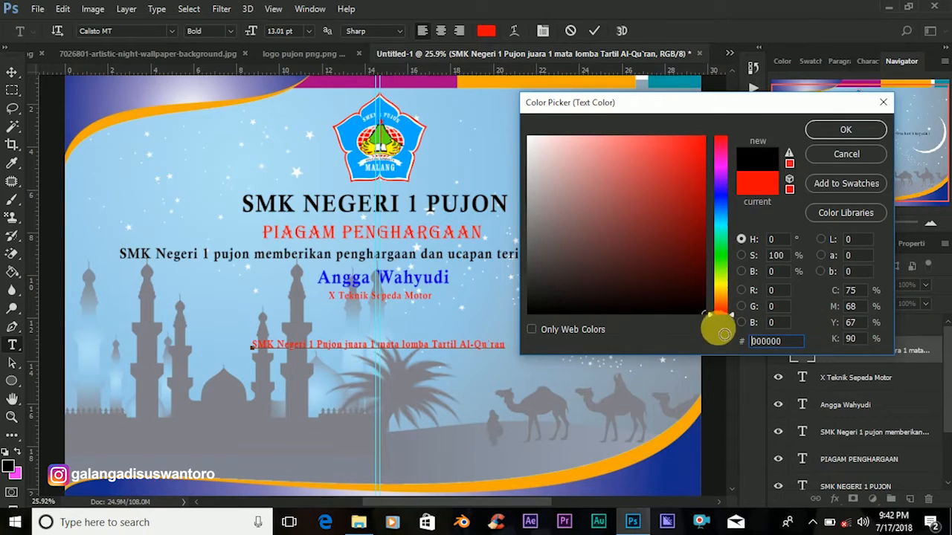
left_click(824, 134)
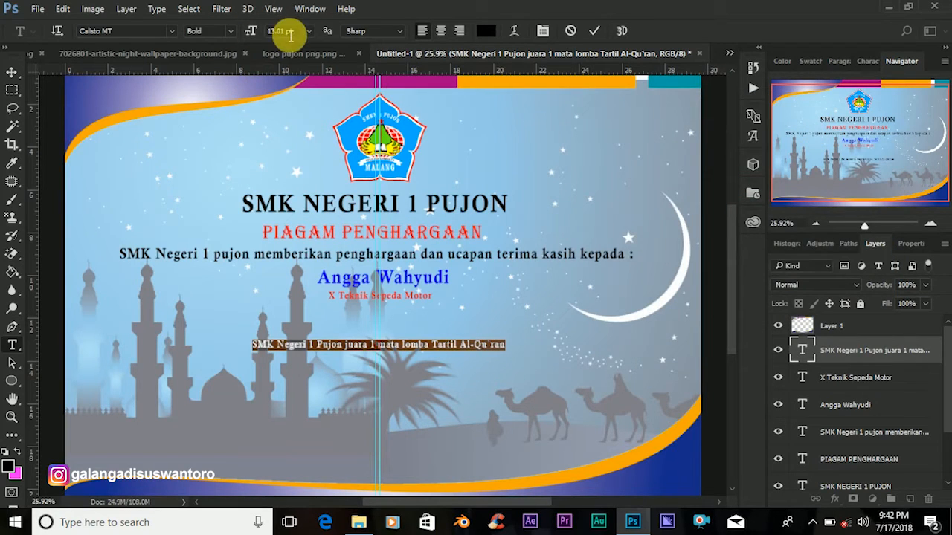
left_click(256, 34)
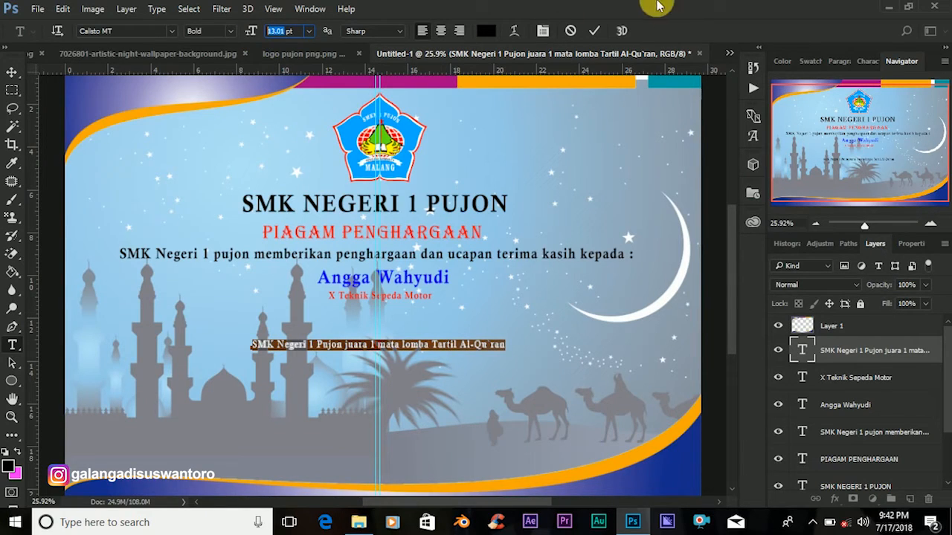
left_click(595, 31)
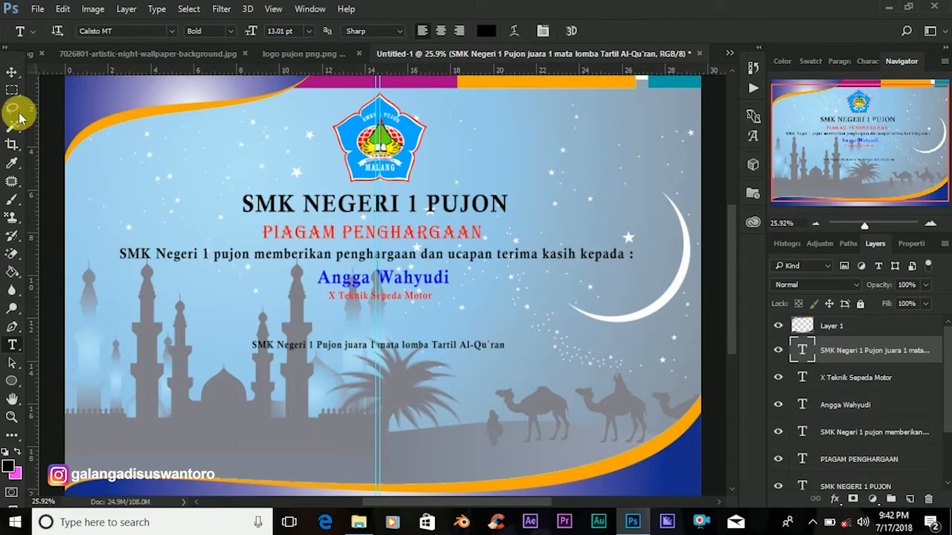
Drag the black achievement line up under 'X Teknik Sepeda Motor' and nudge it up one step.
left_click(11, 74)
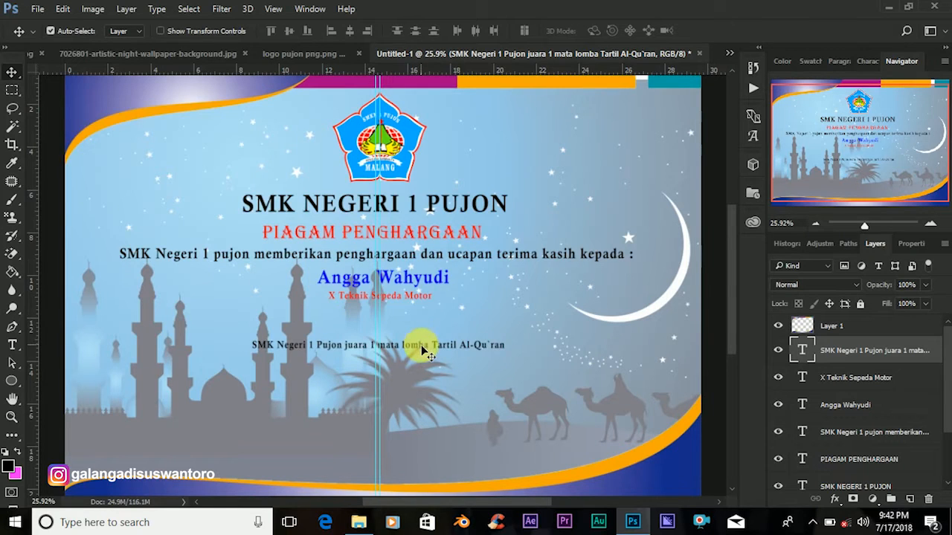
left_click_drag(417, 346, 424, 324)
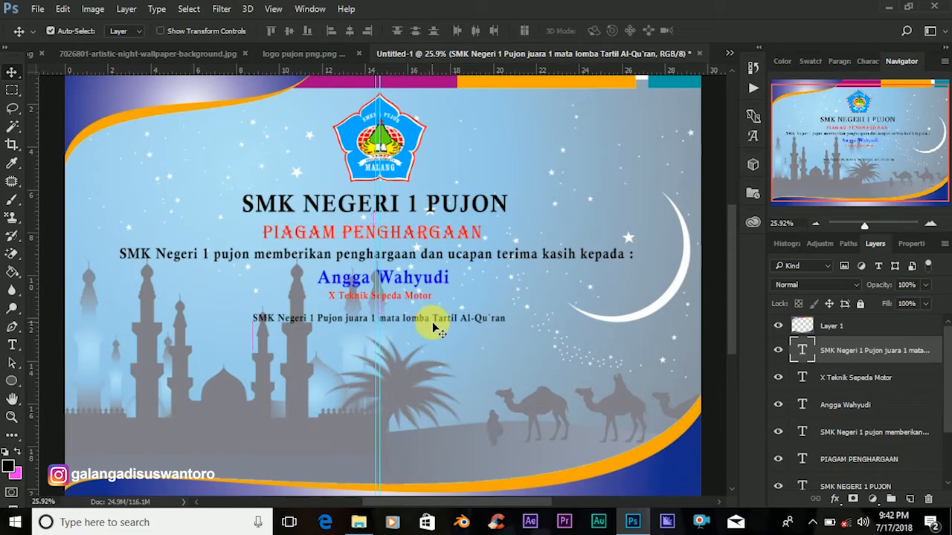
key("Up")
key("Up")
key("Up")
key("Up")
key("Up")
key("Up")
key("Up")
key("Up")
key("Up")
key("Up")
key("Up")
key("Up")
key("Up")
key("Up")
key("Up")
key("Up")
key("Up")
key("Up")
key("Up")
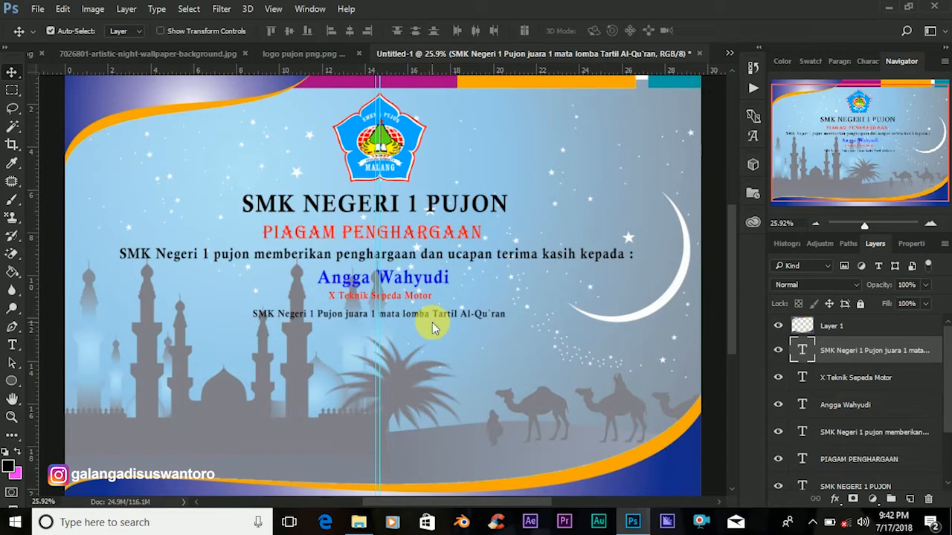
left_click(13, 345)
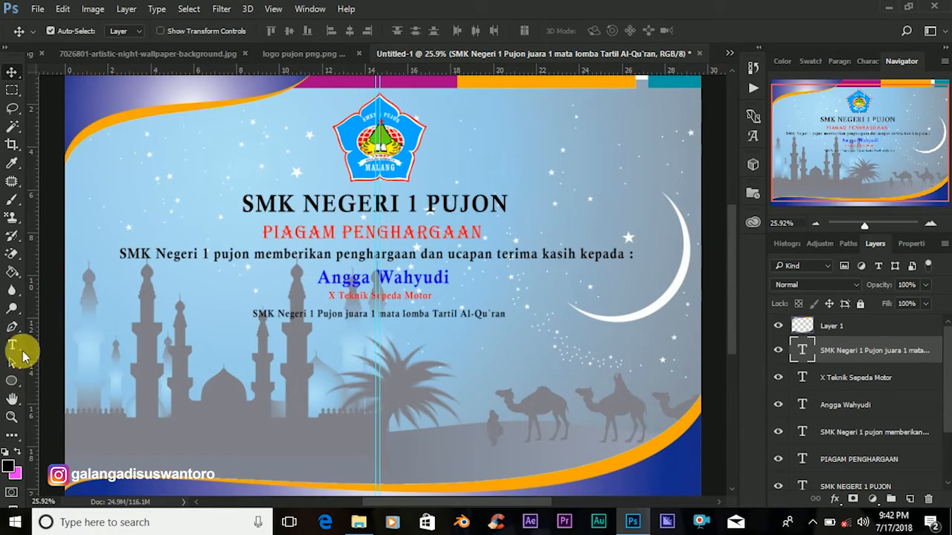
Add 'Sebagai' below the achievement line and enlarge it to 19 pt Calisto MT Bold.
left_click(331, 375)
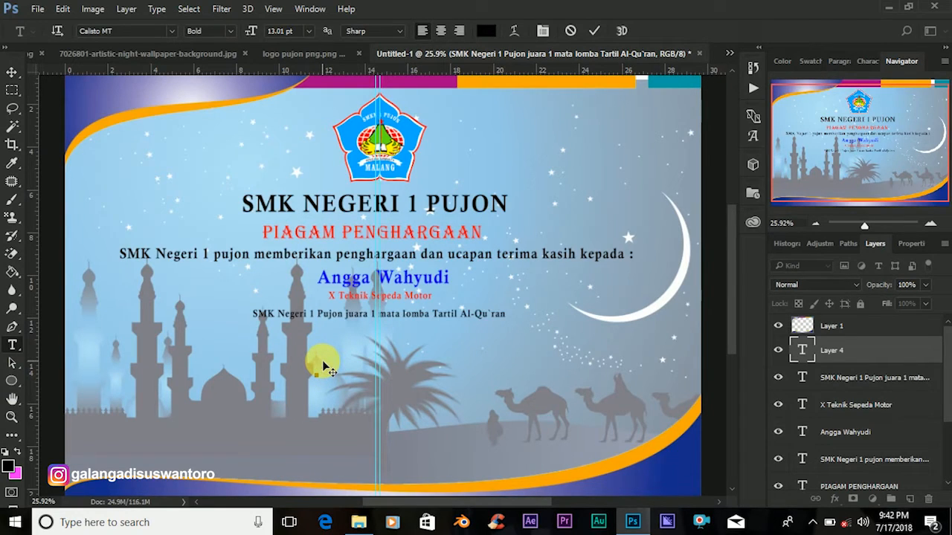
type("Sa")
type("bagai")
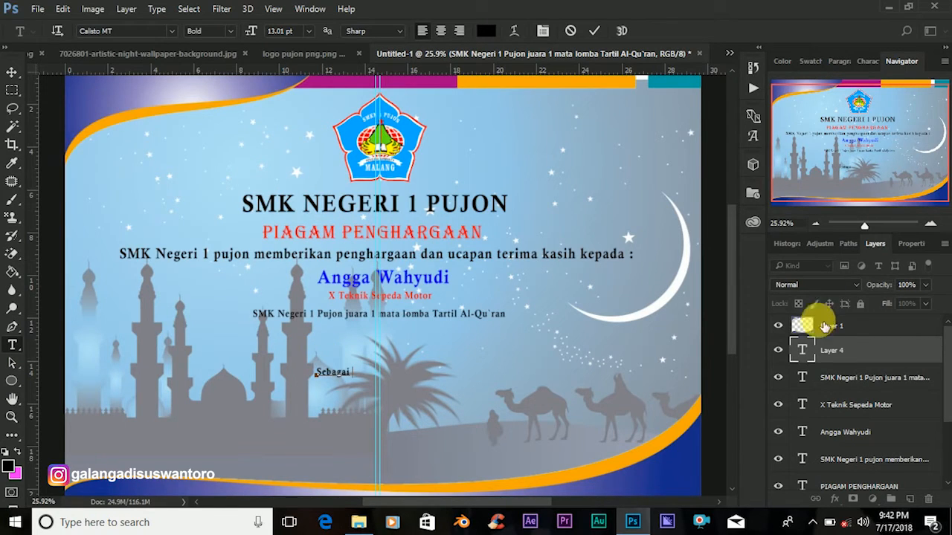
left_click(807, 354)
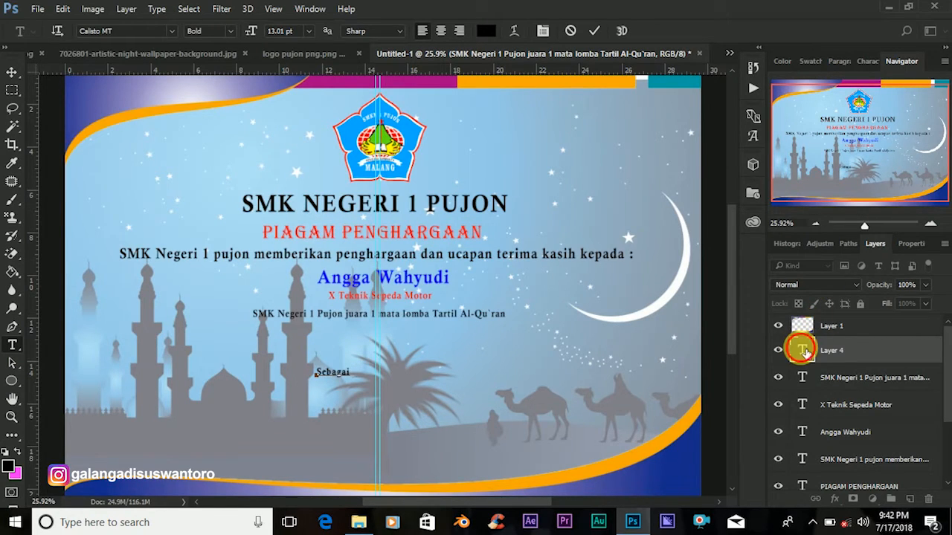
double_click(810, 352)
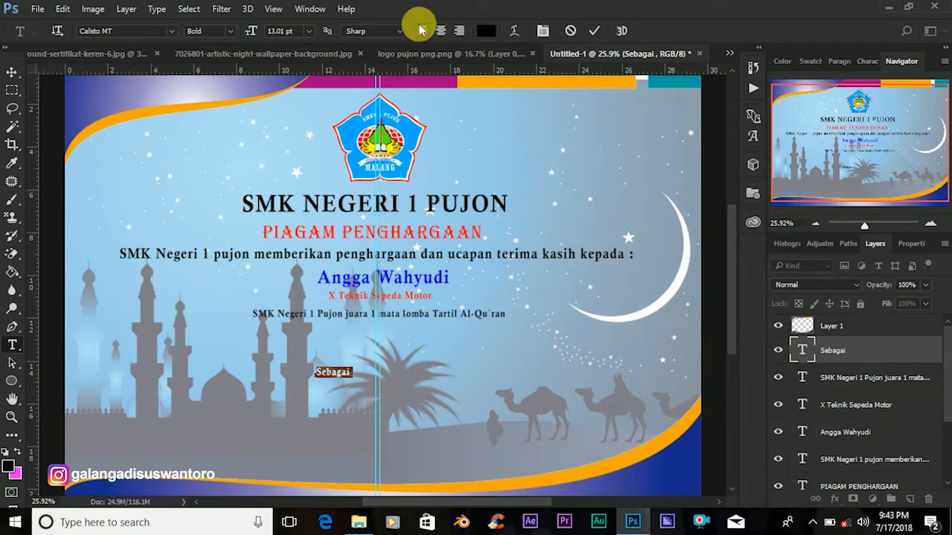
left_click_drag(293, 36, 264, 37)
type("19")
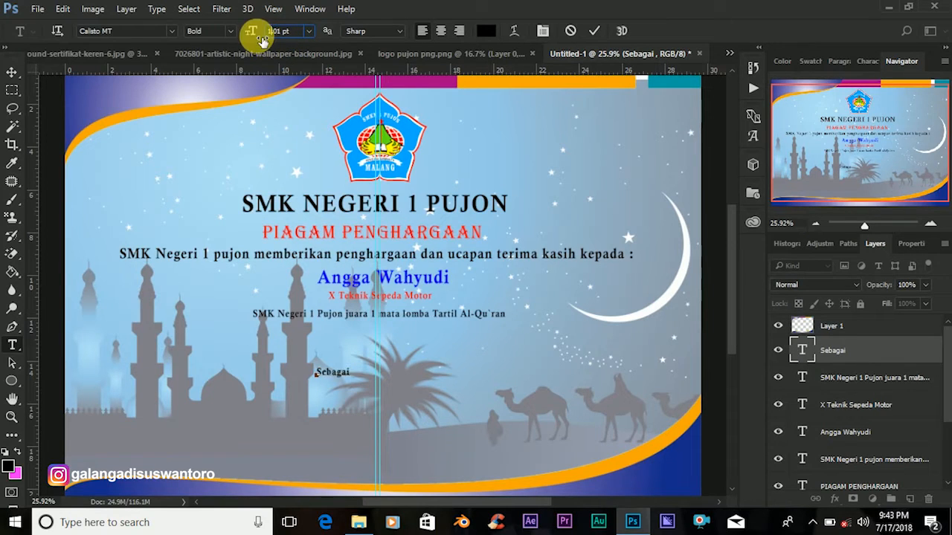
left_click(593, 30)
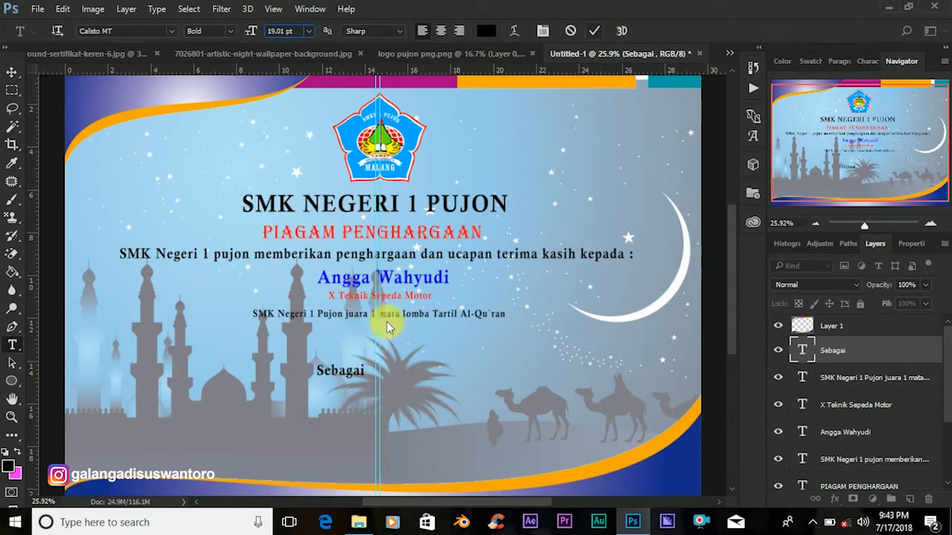
Drag 'Sebagai' up so it sits centred just beneath the achievement line.
left_click(14, 71)
left_click_drag(362, 370, 398, 335)
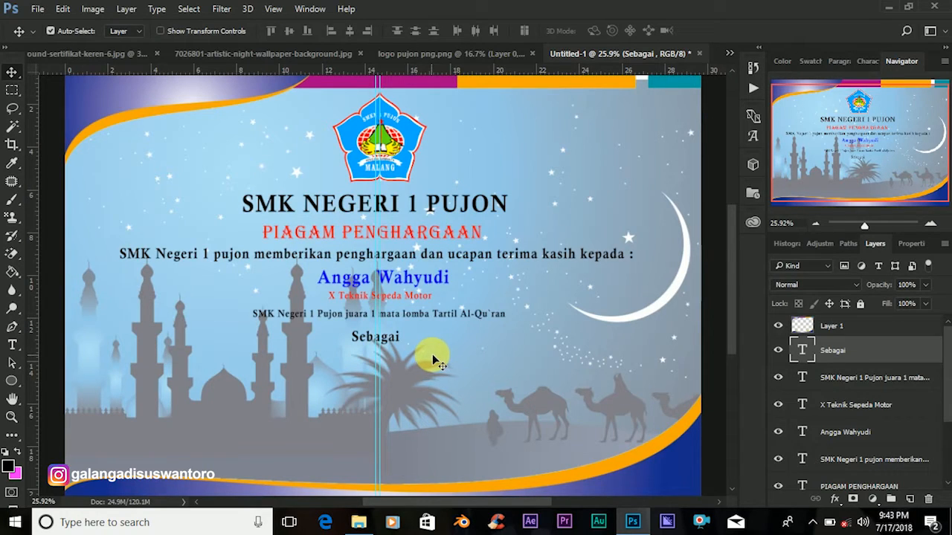
left_click_drag(381, 337, 380, 332)
Type 'Peserta' below Sebagai and set it to 22 pt.
left_click(11, 343)
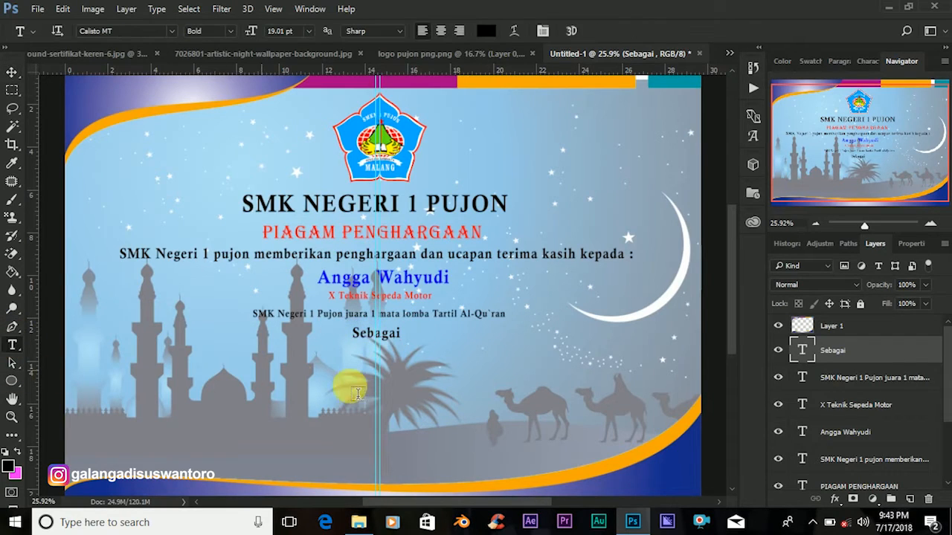
left_click(334, 386)
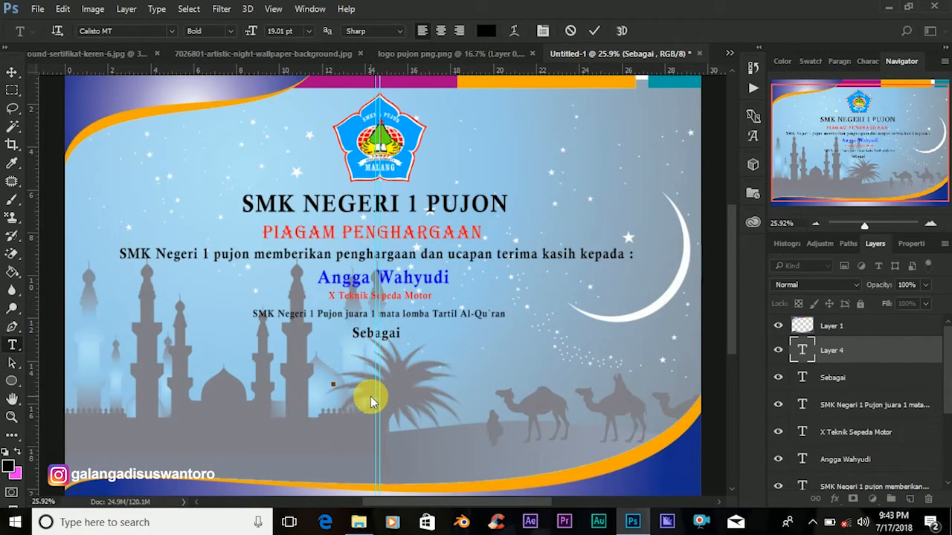
type("Peserta")
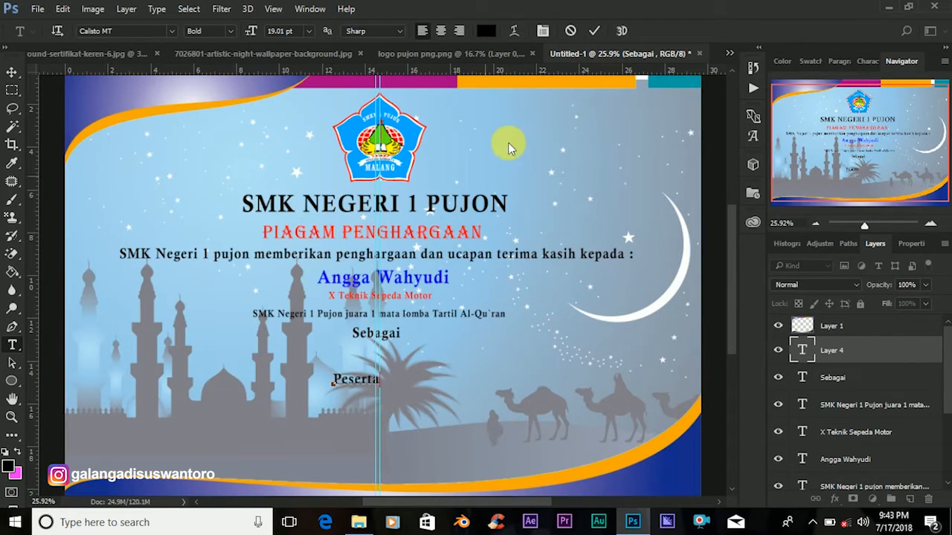
double_click(804, 348)
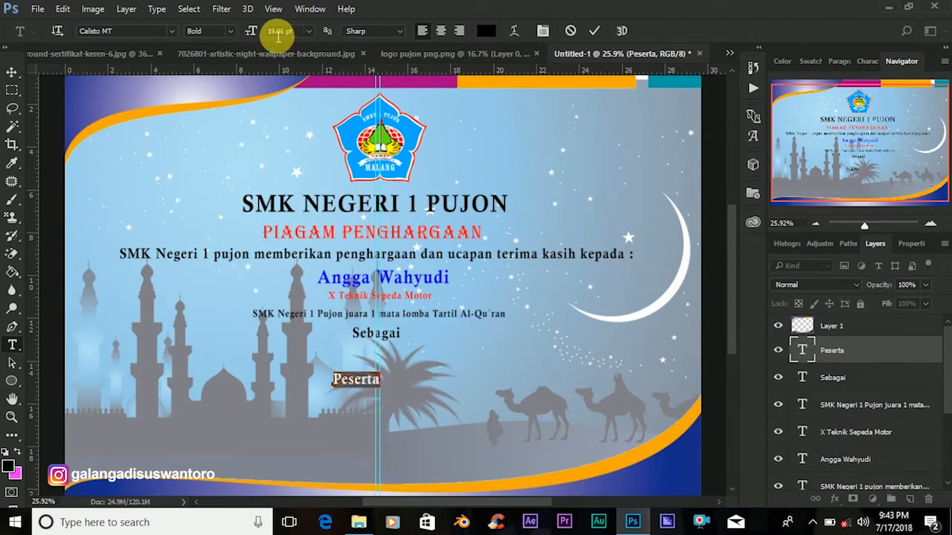
left_click(253, 34)
type("22")
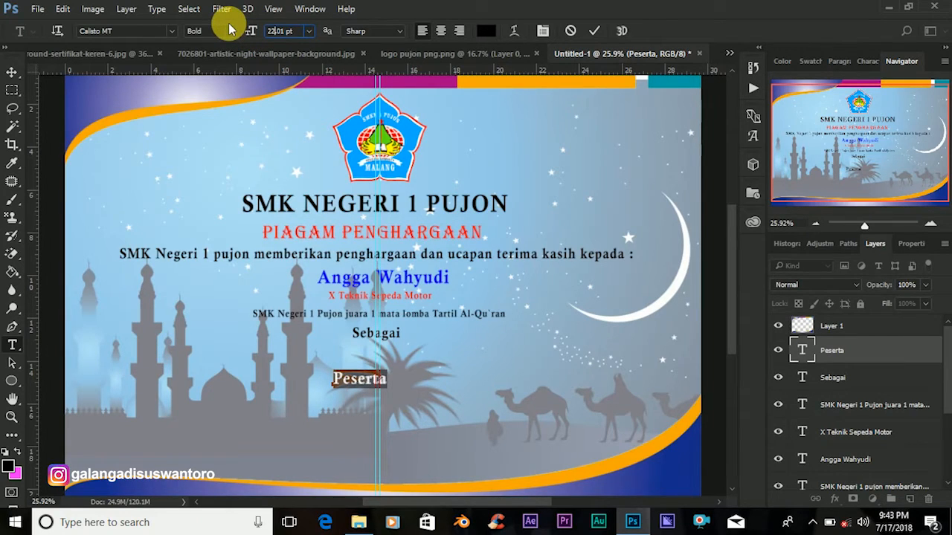
left_click(598, 33)
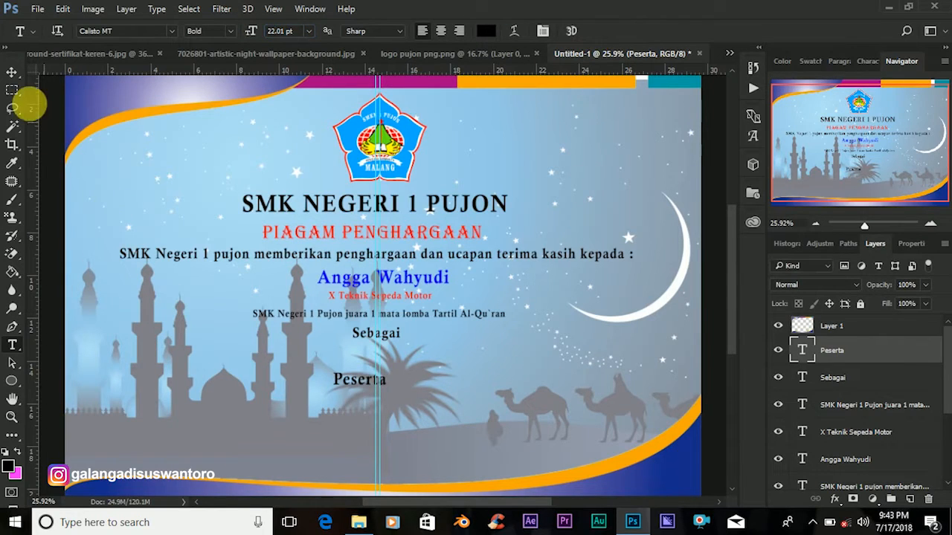
Drag 'Peserta' up and centre it directly beneath 'Sebagai'.
left_click(12, 72)
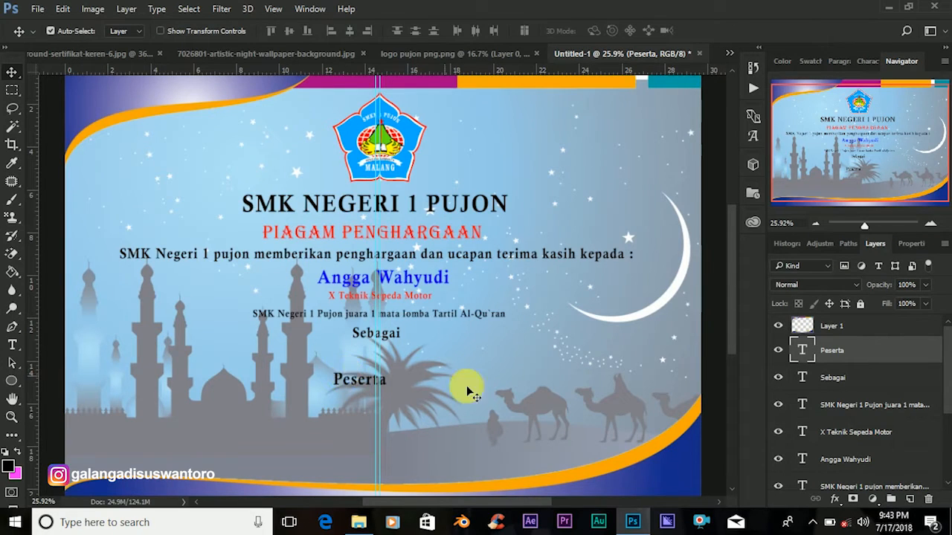
left_click_drag(355, 383, 373, 363)
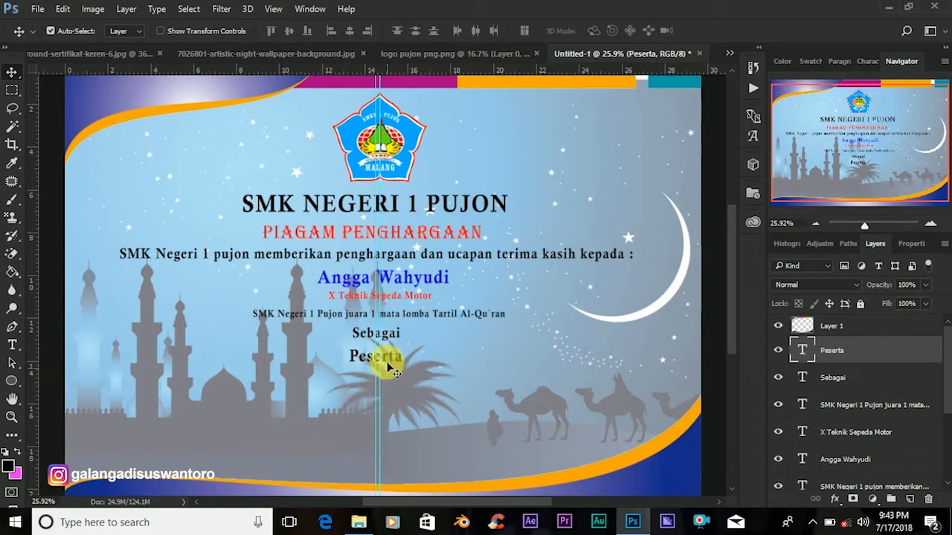
left_click_drag(389, 365, 395, 360)
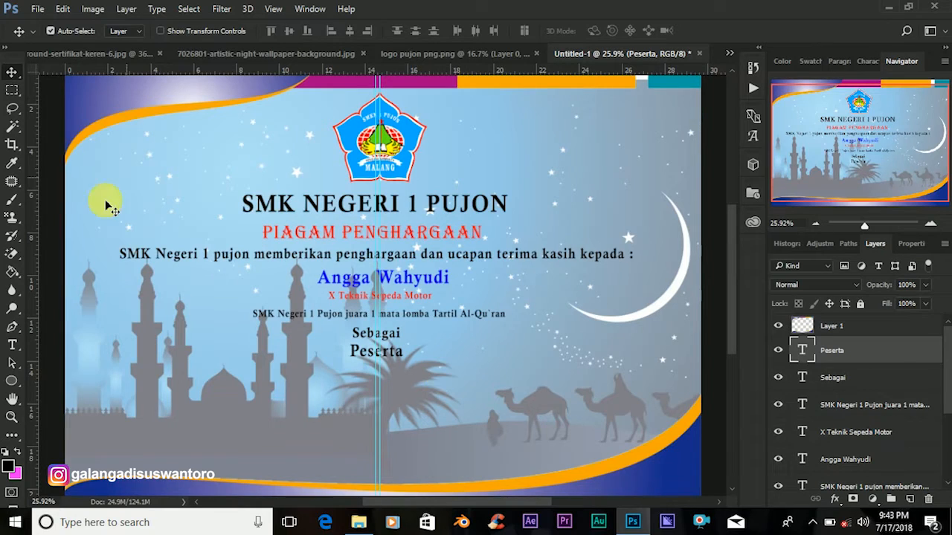
left_click(12, 344)
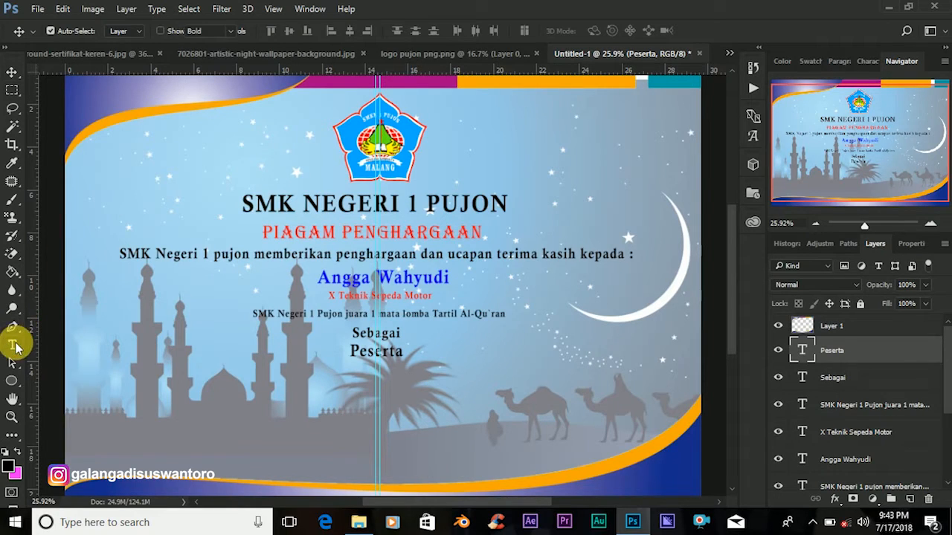
Start a new text line below Peserta reading 'Pada kegiatan', correcting the typos.
left_click(216, 401)
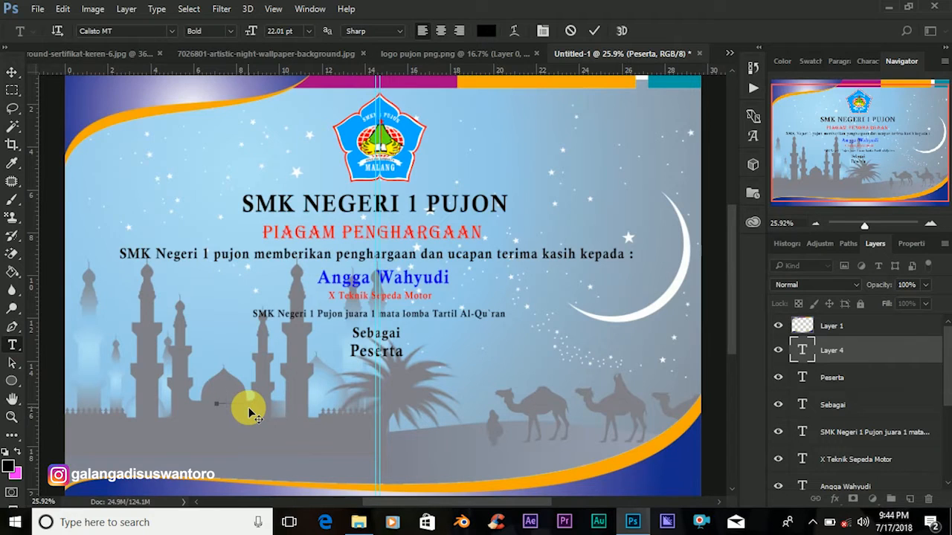
type("Pada ke")
key("BackSpace")
type("giatan lmba")
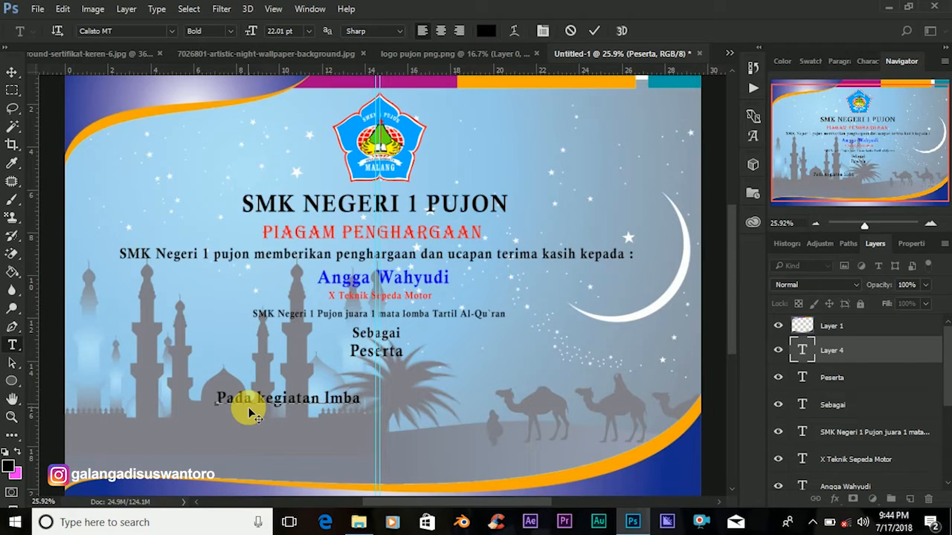
key("Left")
key("Left")
key("Left")
key("Left")
key("Right")
key("Right")
type("o")
key("Right")
key("Right")
key("Left")
key("Left")
key("Left")
key("Left")
key("Left")
key("Delete")
key("Delete")
key("Delete")
key("Delete")
key("Delete")
key("Delete")
key("Delete")
type("n")
Continue the line with 'Tartil Al-Qur`an untuk memperingati peristiwa isr'.
type("Tartil Al ")
type("Qu")
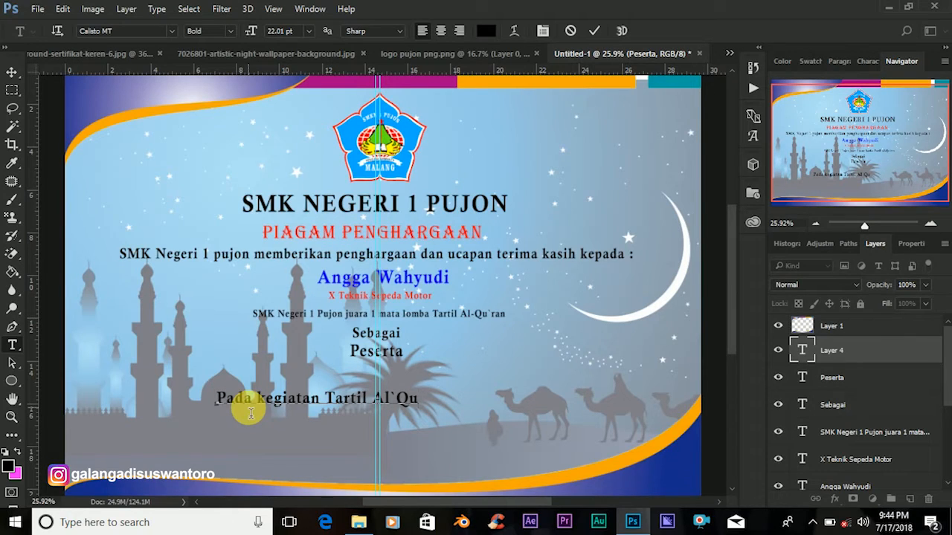
key("BackSpace")
key("BackSpace")
key("BackSpace")
key("BackSpace")
type("l Al-Qur`an untuk memperingati")
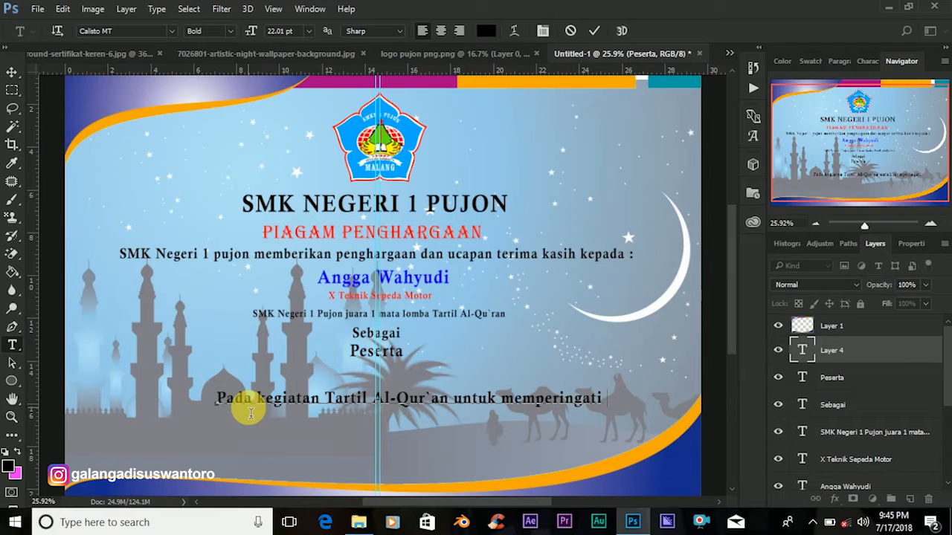
type("hari ")
type("tiwa")
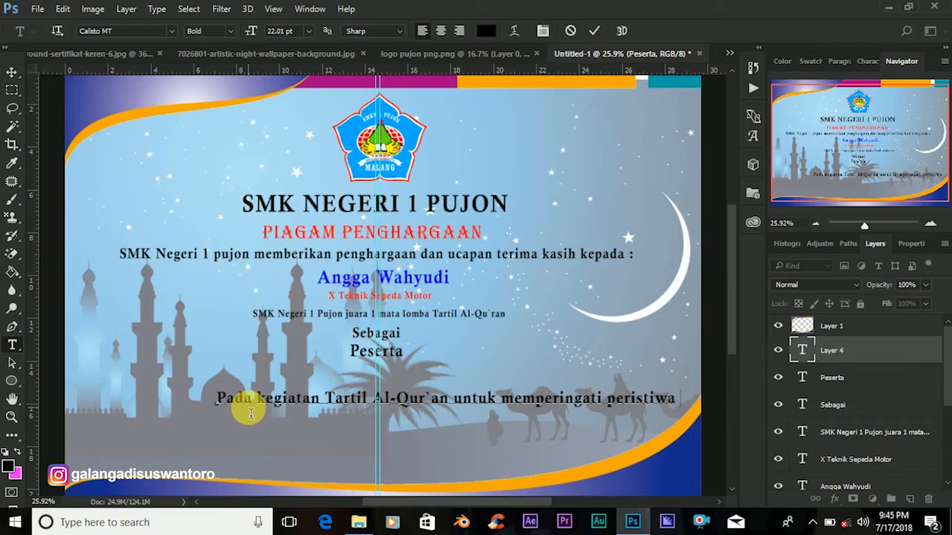
type("isr")
Reduce the event line's font size to 13.01 pt.
left_click(801, 358)
double_click(797, 350)
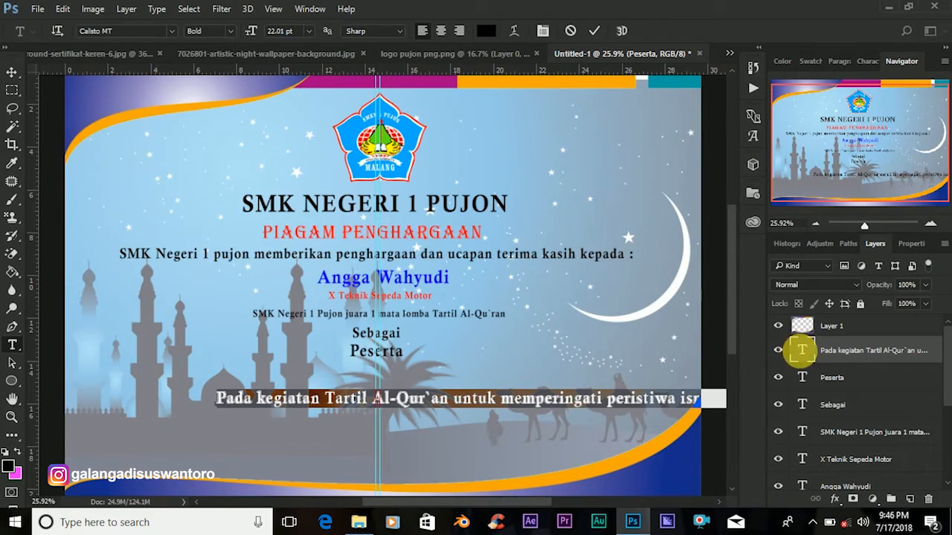
left_click(281, 32)
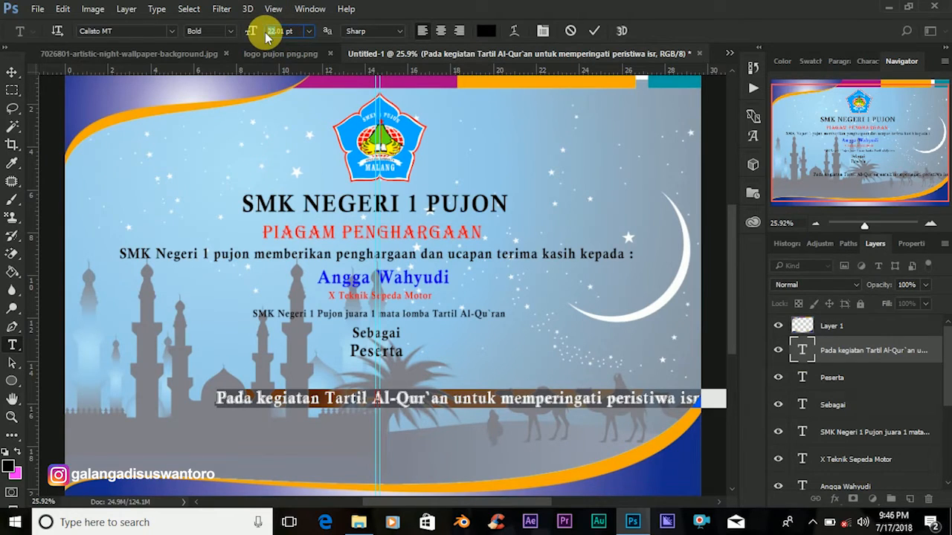
key("Down")
key("Down")
key("Down")
key("Down")
key("Down")
key("Down")
key("Down")
key("Down")
key("Down")
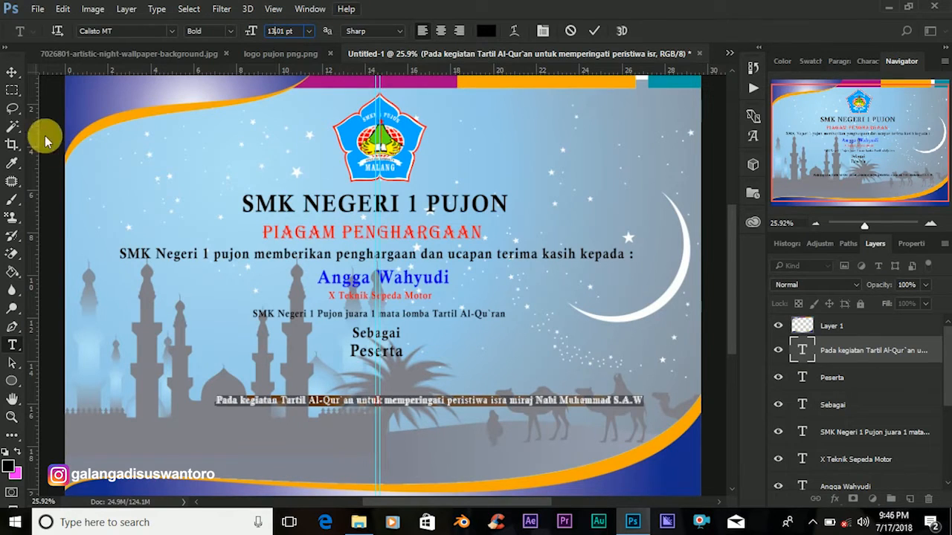
left_click(11, 72)
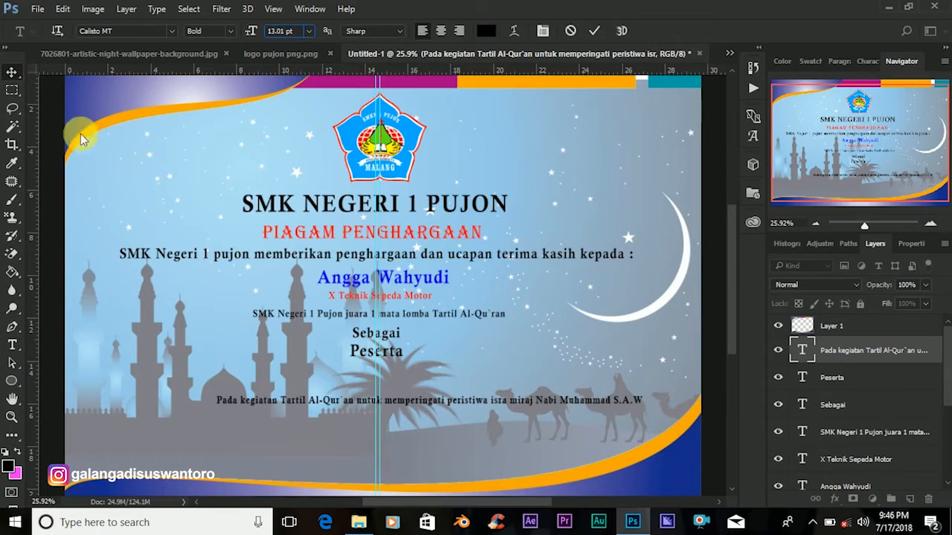
Finish the event line so it ends 'isra miraj Nabi Muhammad S.A.W tahun 2018'.
double_click(647, 410)
left_click(660, 404)
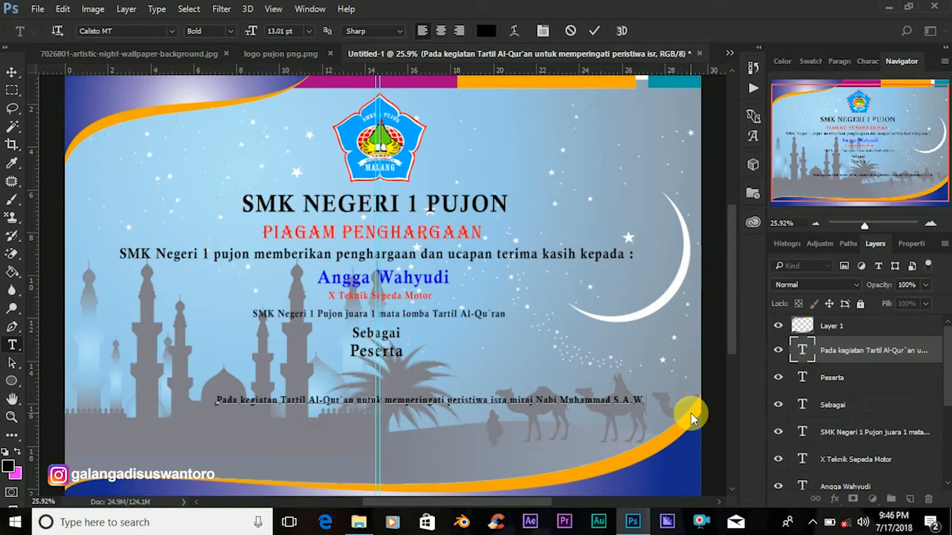
type("tahun 2018")
Move the event text line up so it sits just under 'Peserta'.
left_click(691, 413)
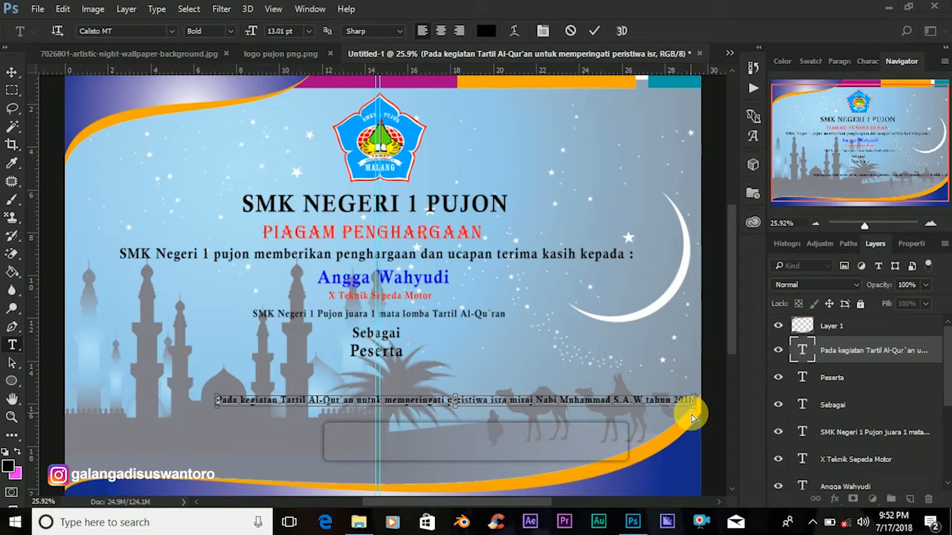
left_click(15, 74)
left_click(12, 75)
left_click(395, 383)
left_click_drag(435, 405, 338, 379)
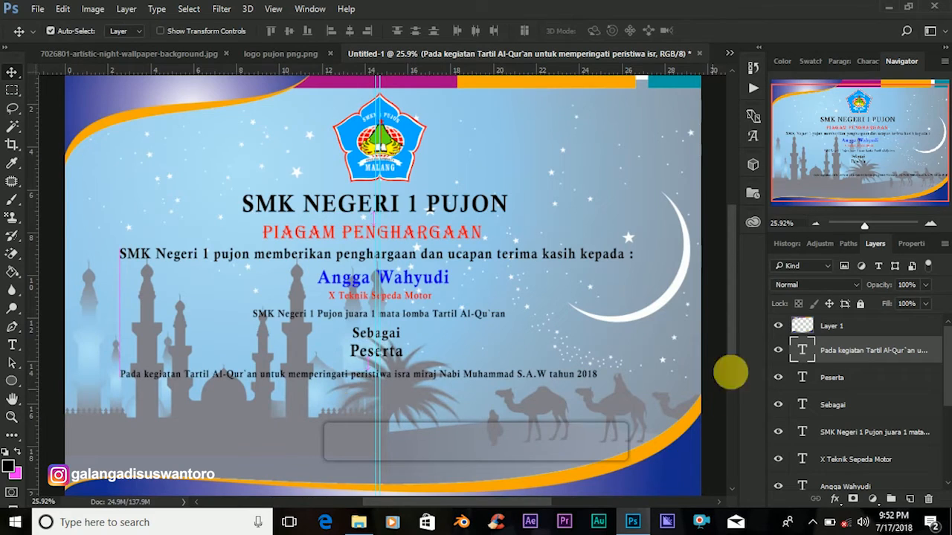
Append 'yang dilaksanakan pada tanggal 20 April 2018 di SMKN 1 Pujon' to the event line.
double_click(796, 351)
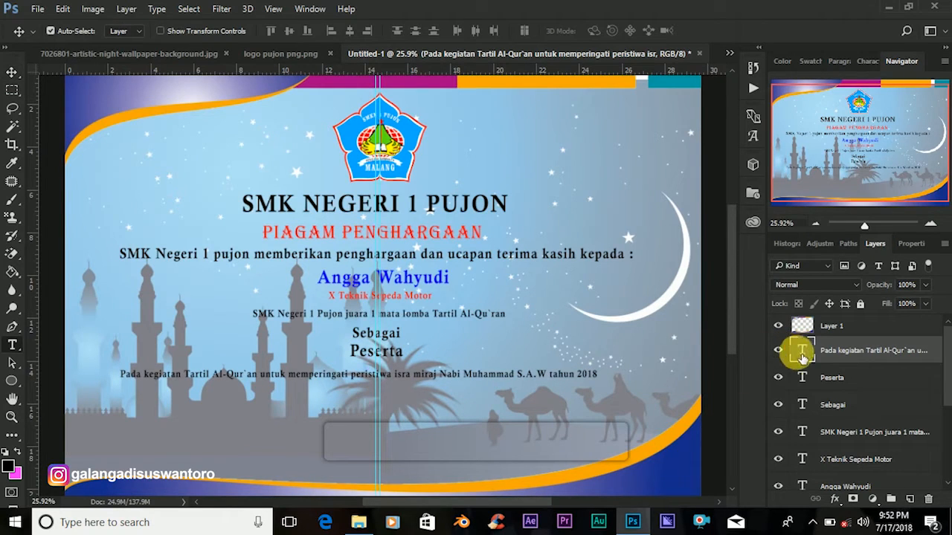
left_click(615, 384)
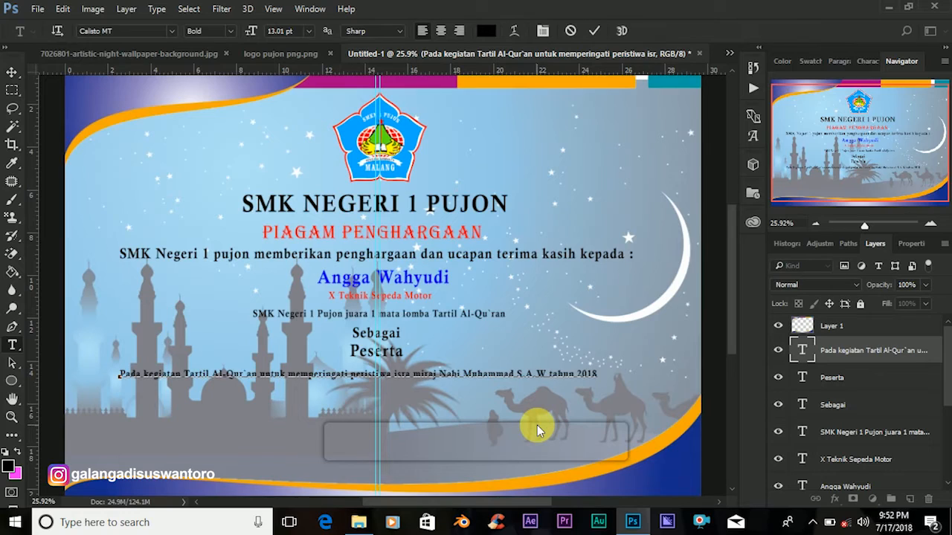
type("yang dilaksanakan")
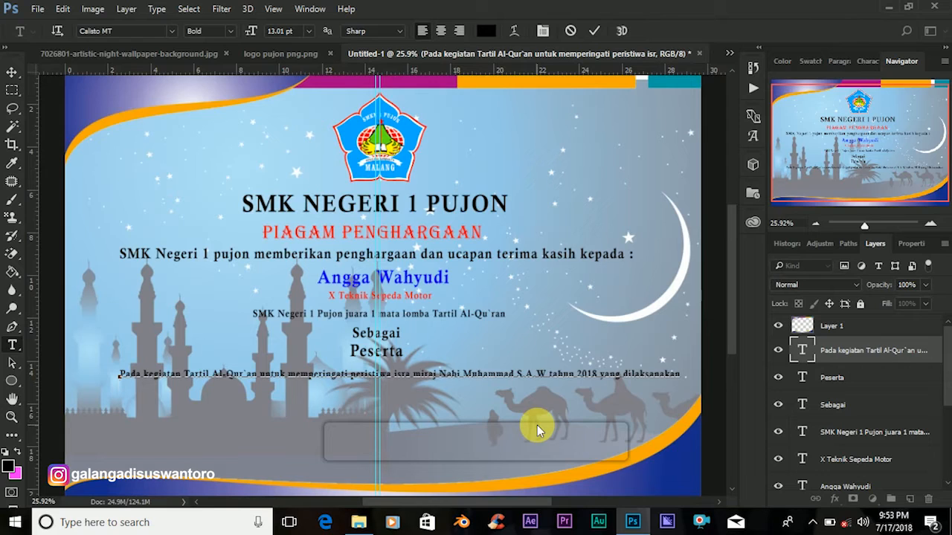
type("pada tangga")
type("l 20")
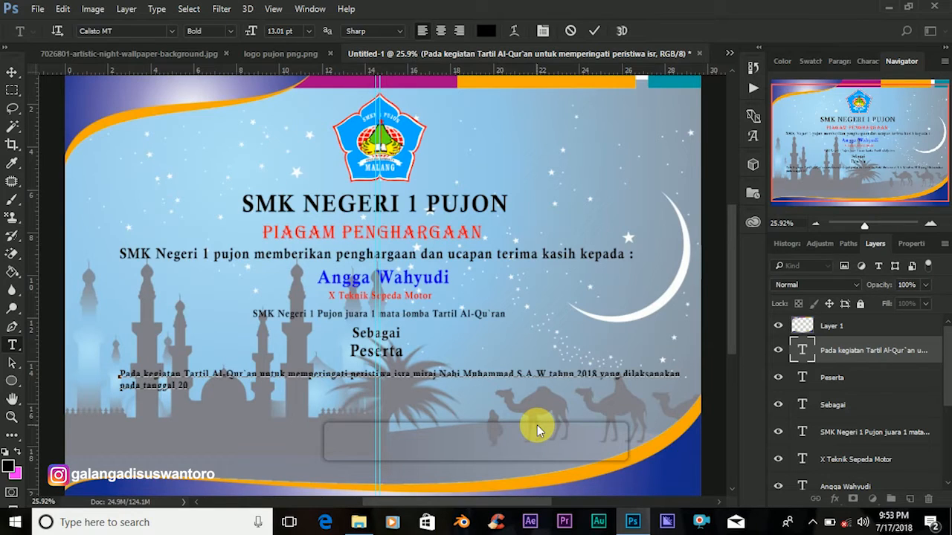
type(" April 2018")
type("di SMKN")
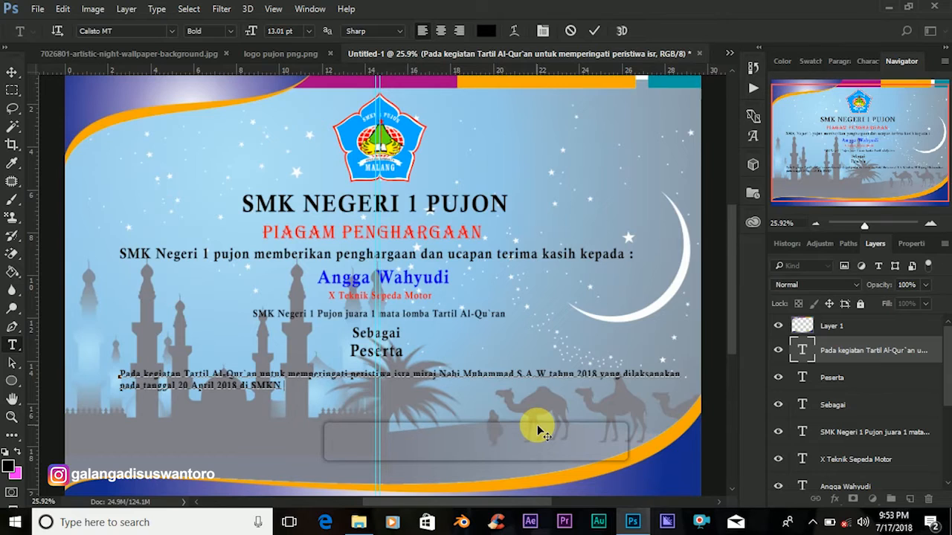
type(" 1 Pujon")
left_click(595, 32)
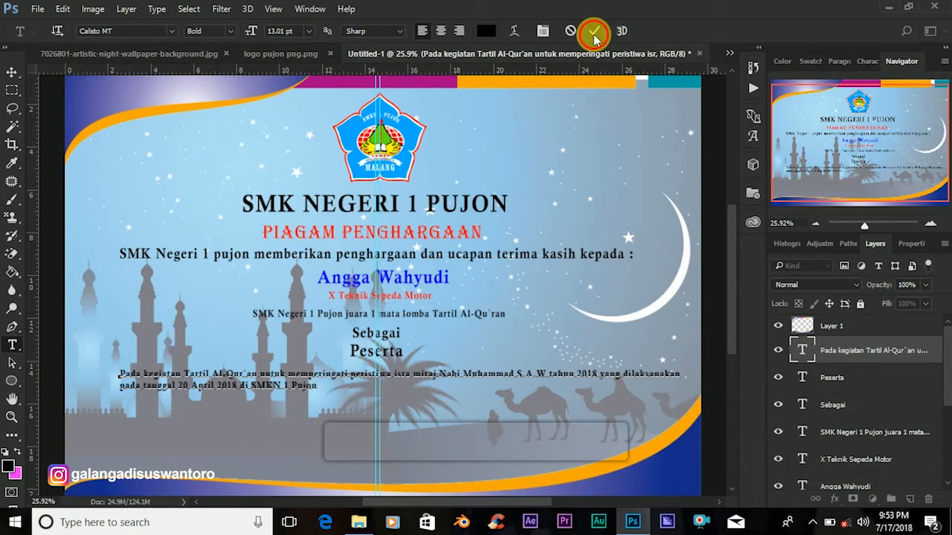
key("v")
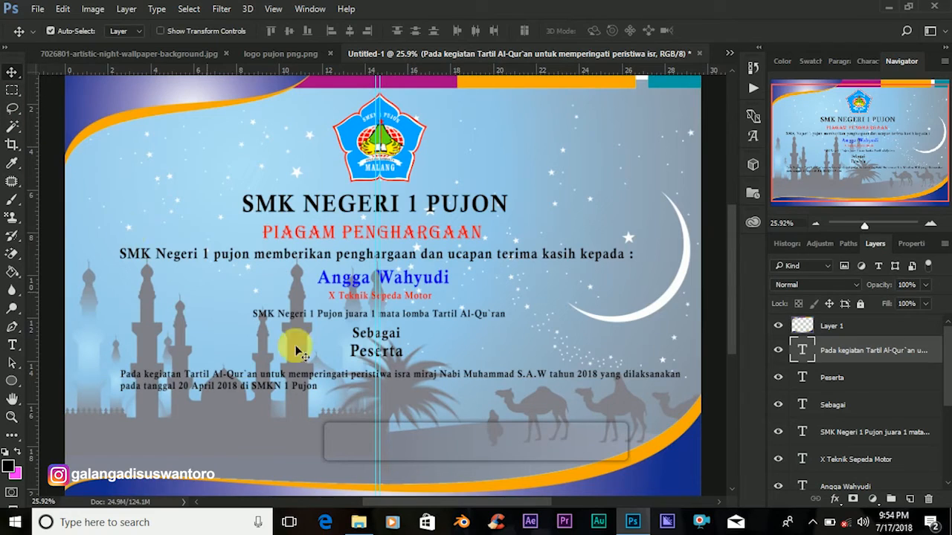
Centre-align the event paragraph and shift it right to centre it under 'Peserta'.
left_click(803, 350)
double_click(803, 350)
left_click(442, 29)
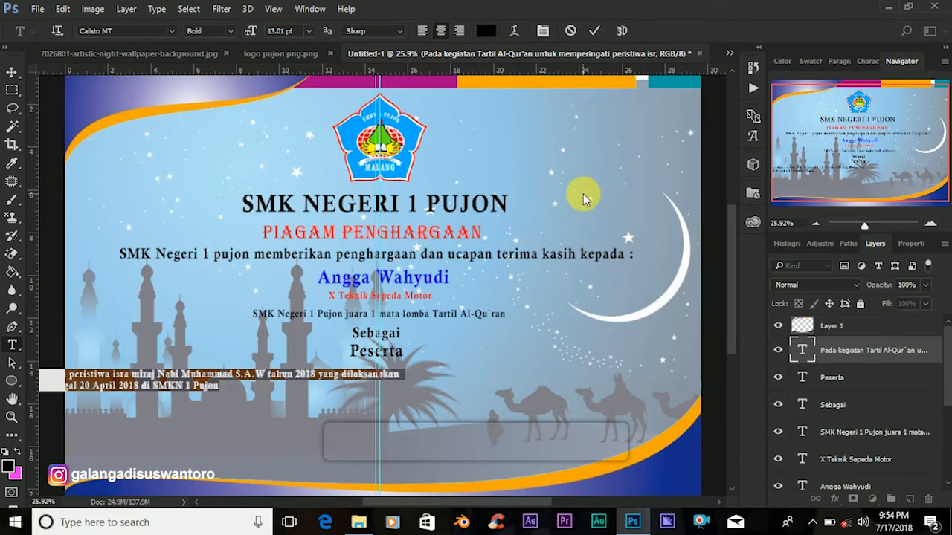
left_click(12, 72)
left_click_drag(331, 382, 548, 374)
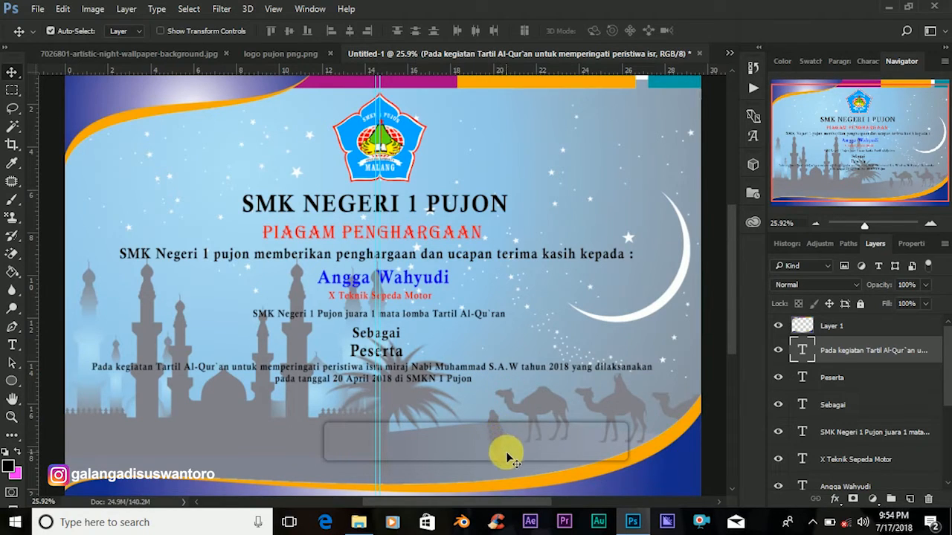
Reflow the paragraph so the second line begins 'yang dilaksanakan pada tanggal 20 April 2018'.
double_click(803, 352)
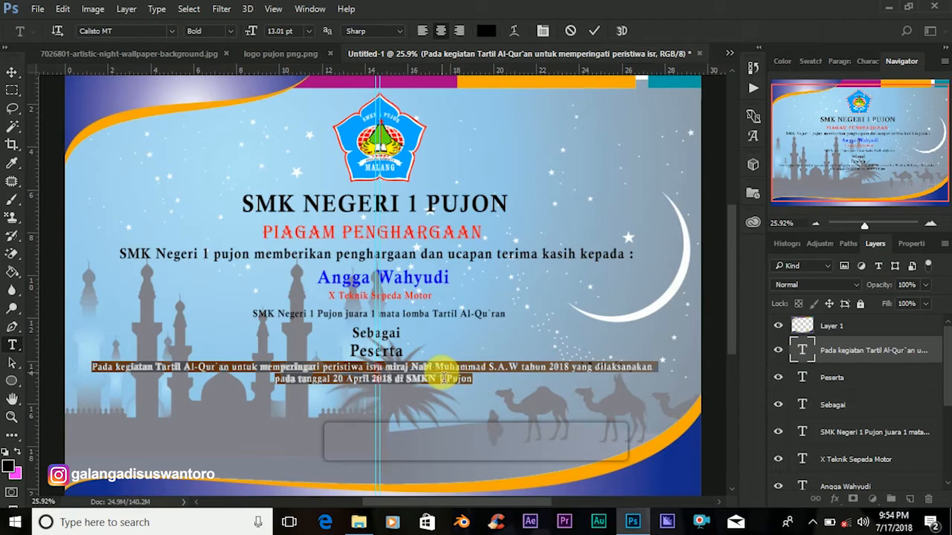
left_click(584, 379)
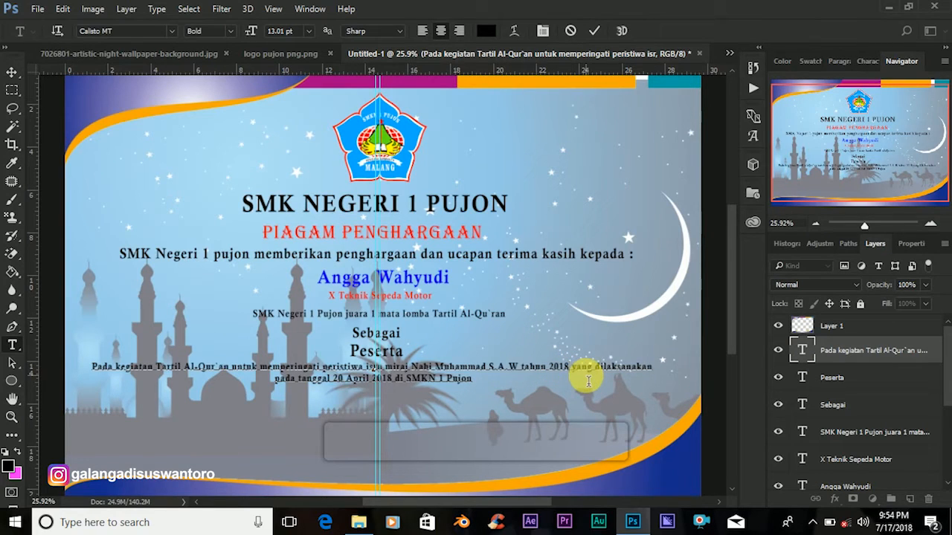
key("Return")
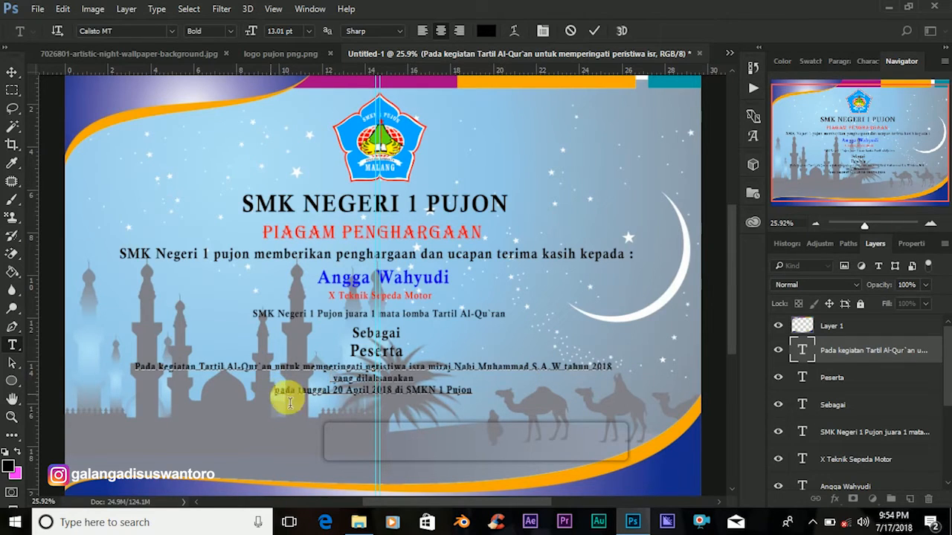
key("BackSpace")
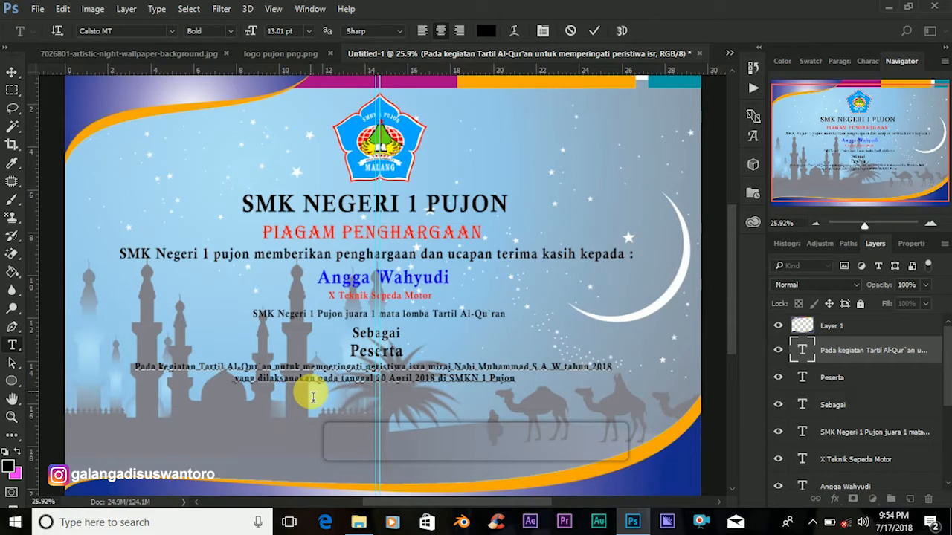
left_click(593, 31)
key("v")
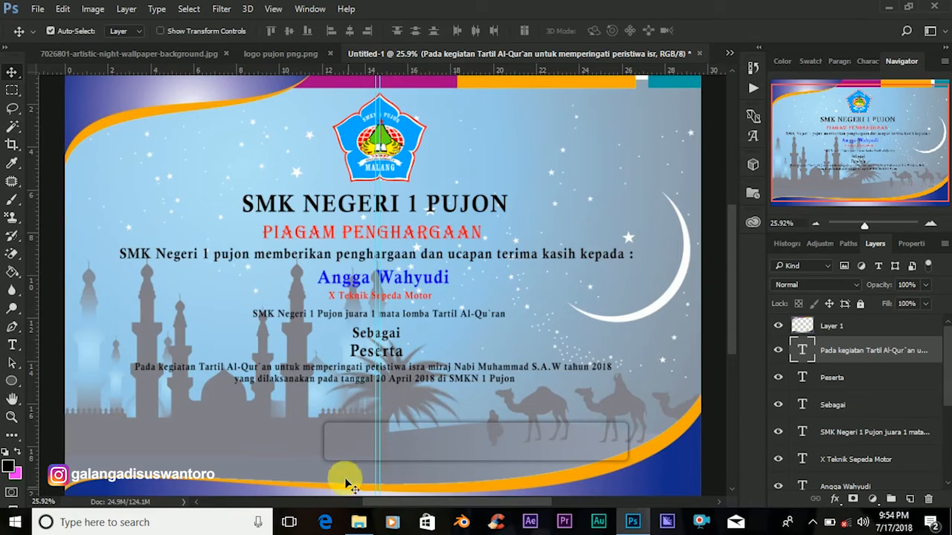
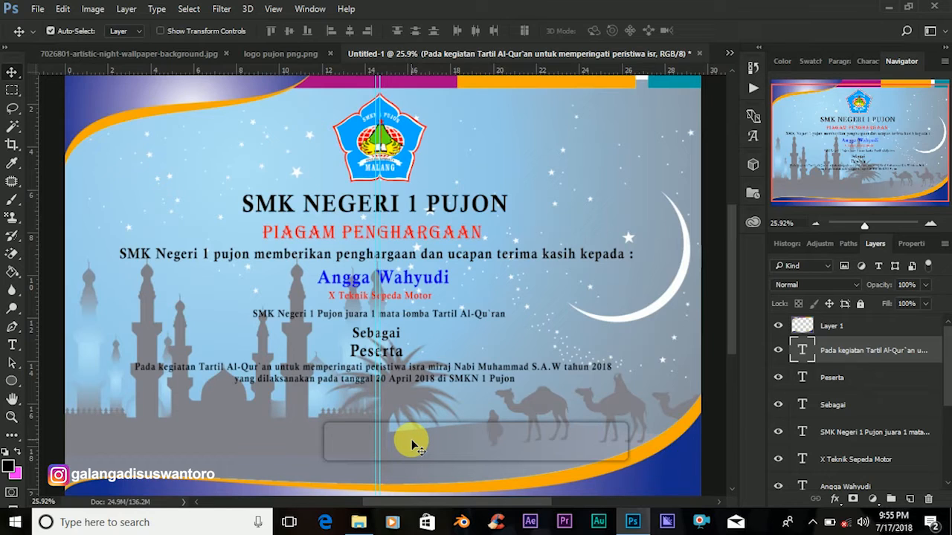
Add a 'Pujon,23 April 2018' date line below the event paragraph and select its text.
left_click(13, 345)
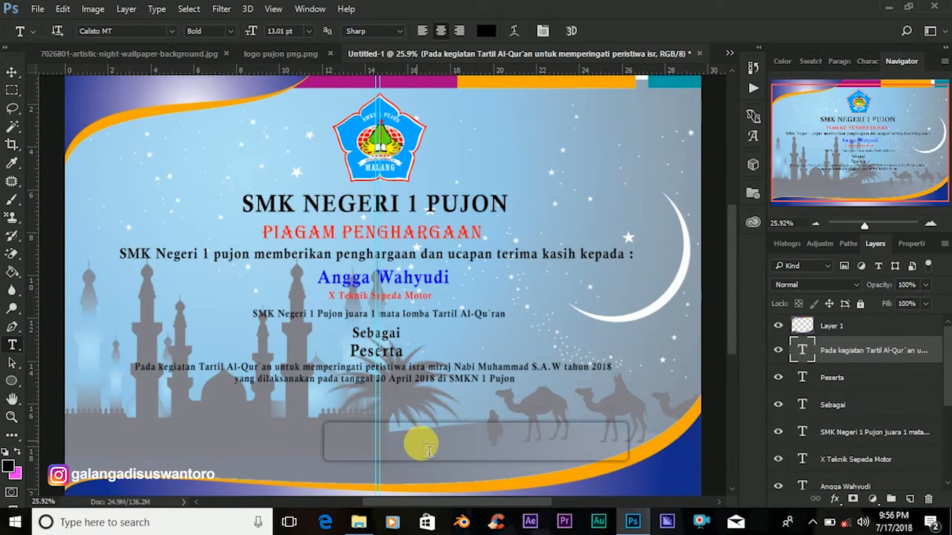
left_click(363, 417)
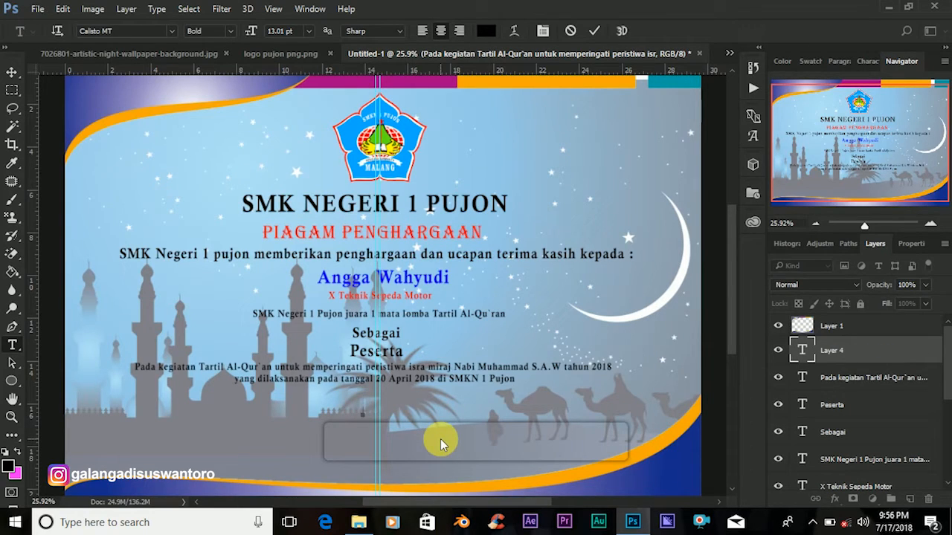
type("Pujon")
key("BackSpace")
type(",23 April 2018")
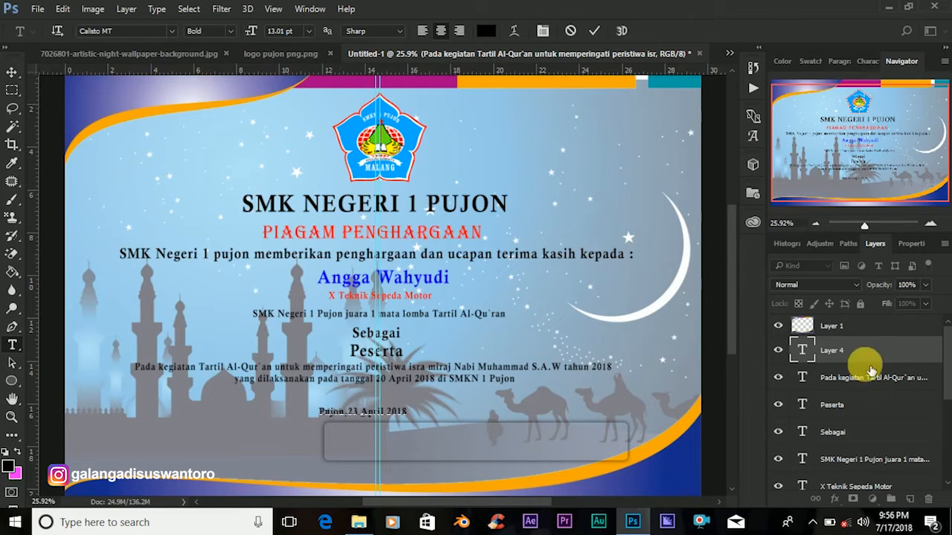
double_click(805, 351)
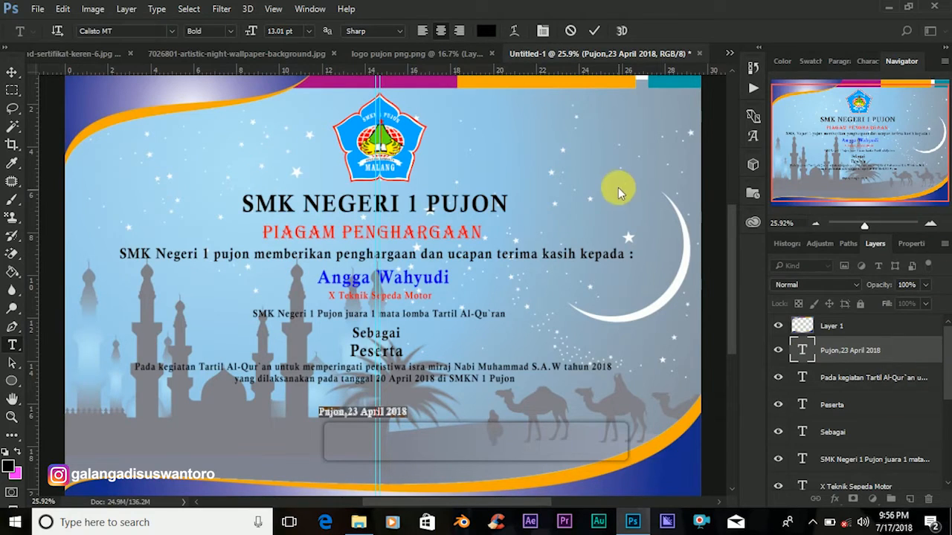
Set the date line's font to Arial Bold.
left_click(127, 37)
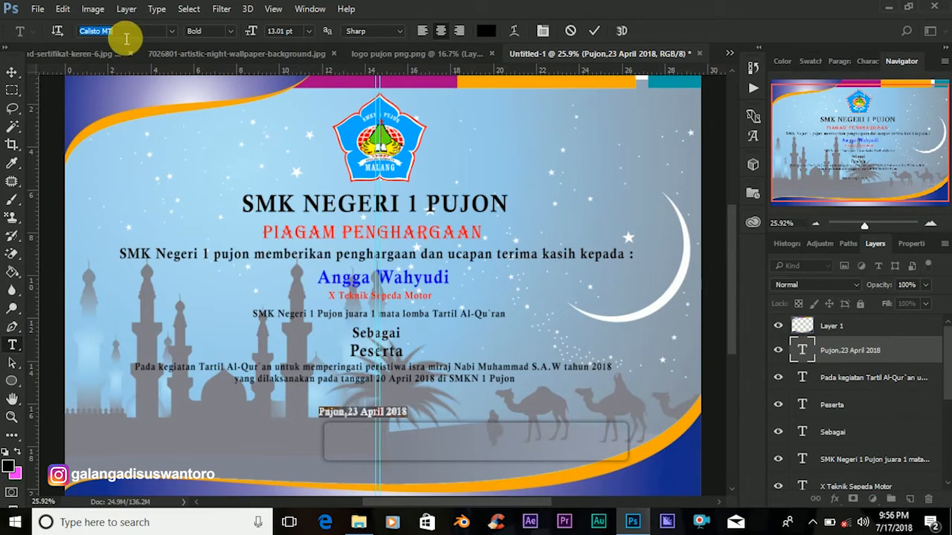
type("ar")
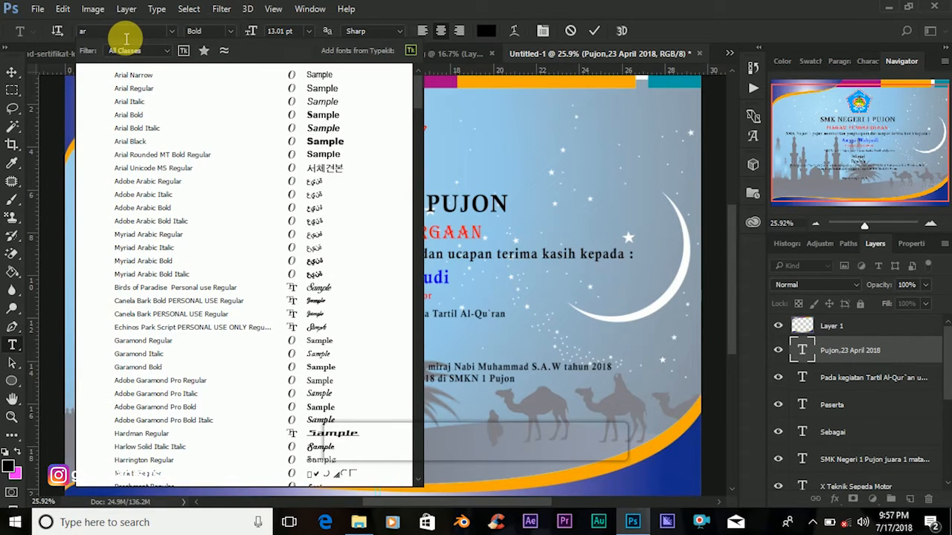
type("ial")
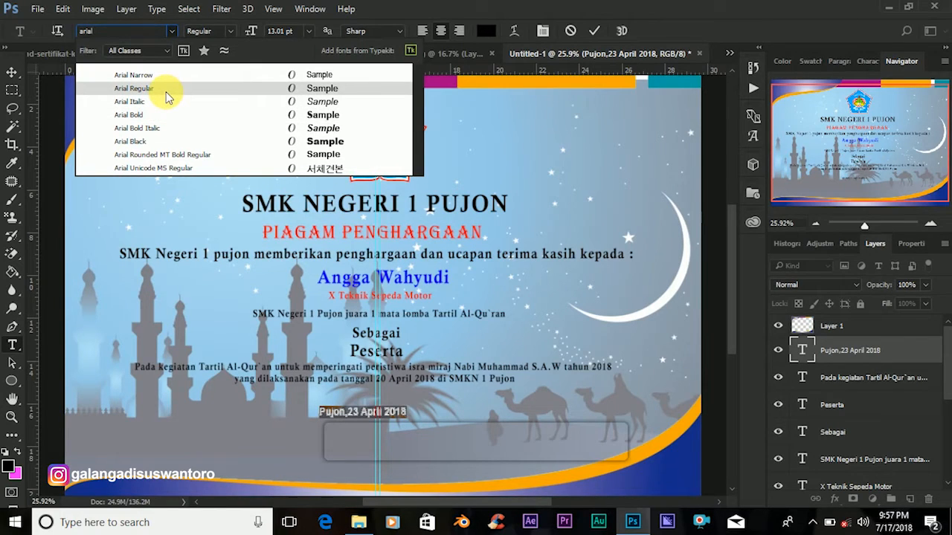
left_click(166, 92)
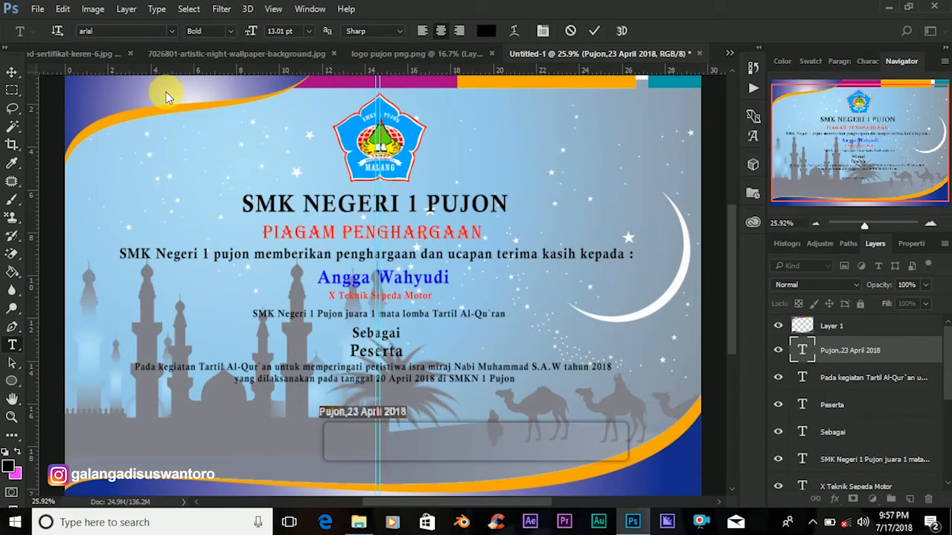
left_click(594, 31)
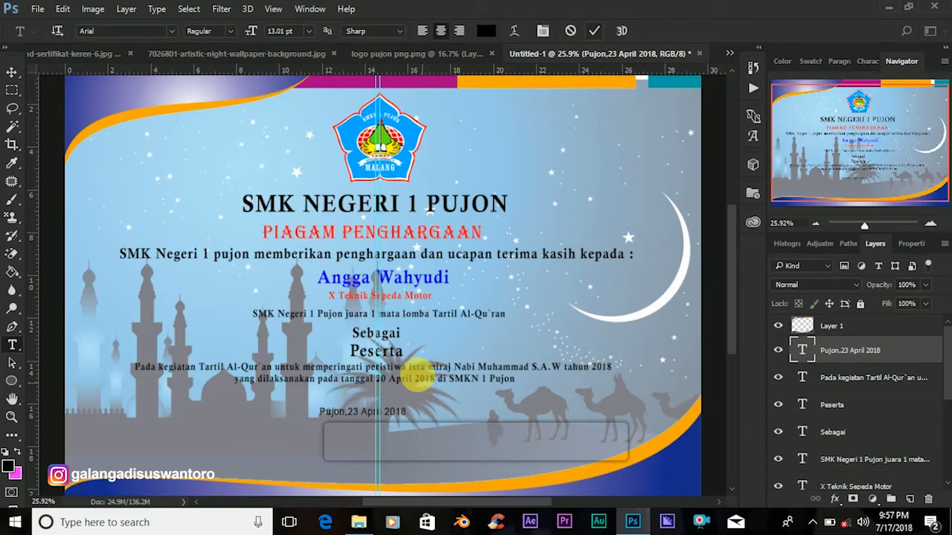
left_click(803, 350)
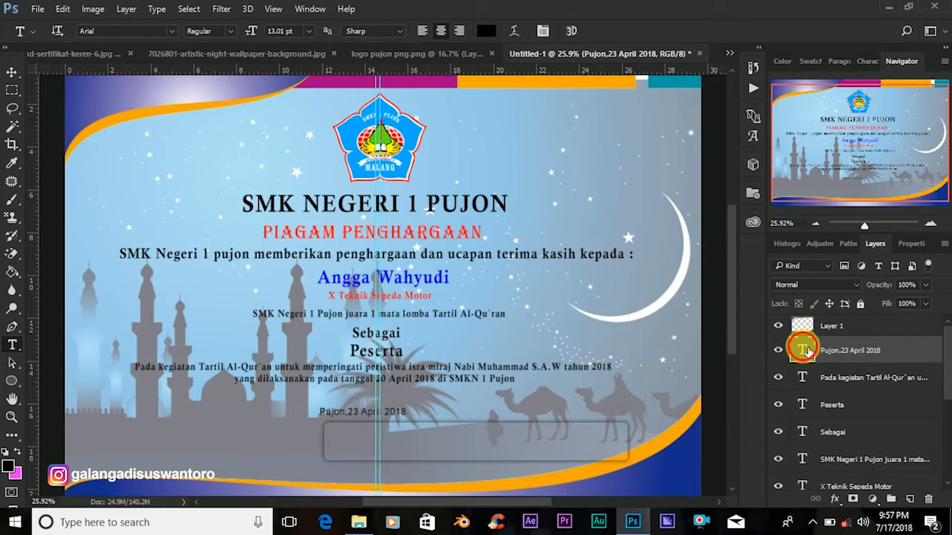
double_click(803, 350)
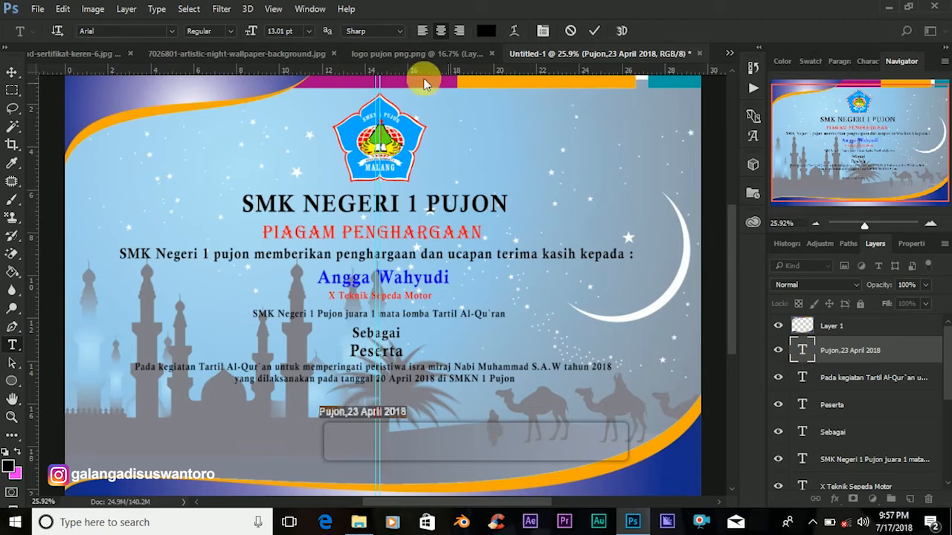
left_click(231, 30)
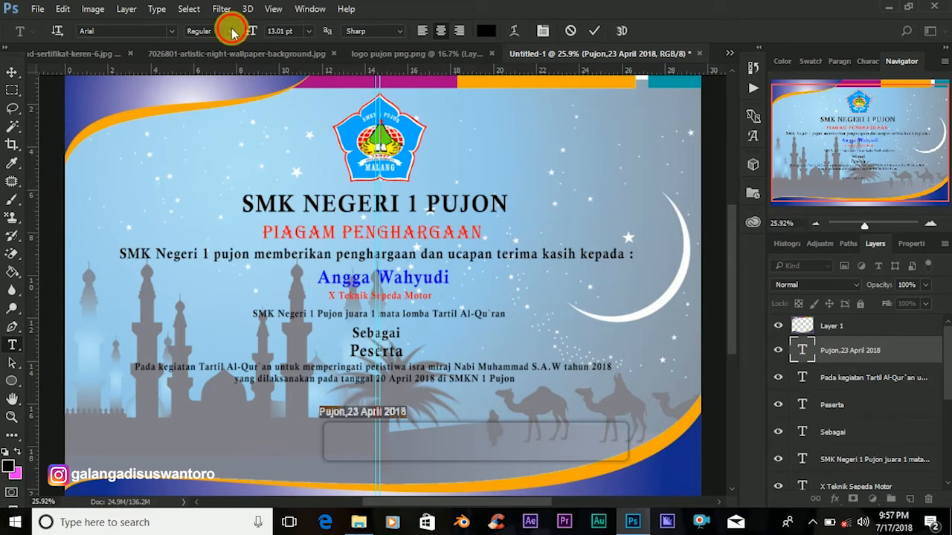
left_click(241, 80)
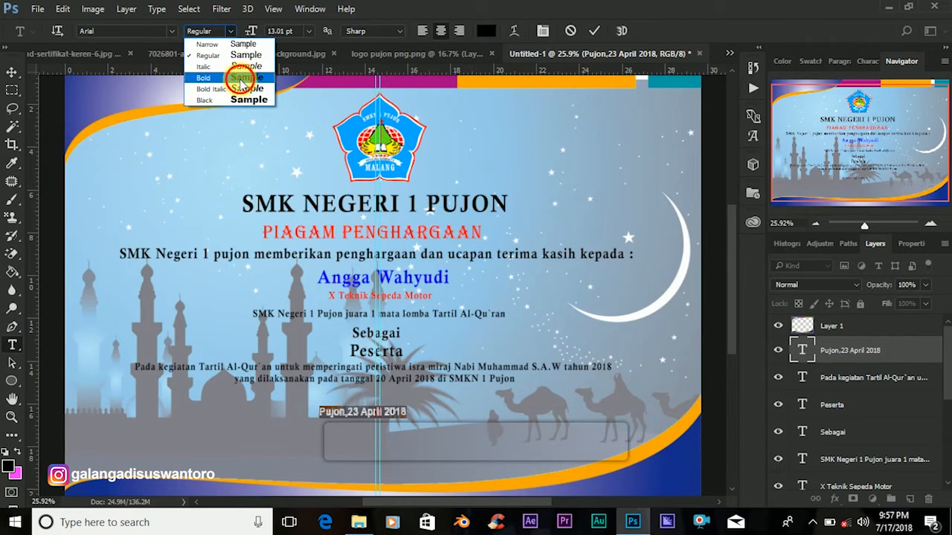
left_click(595, 31)
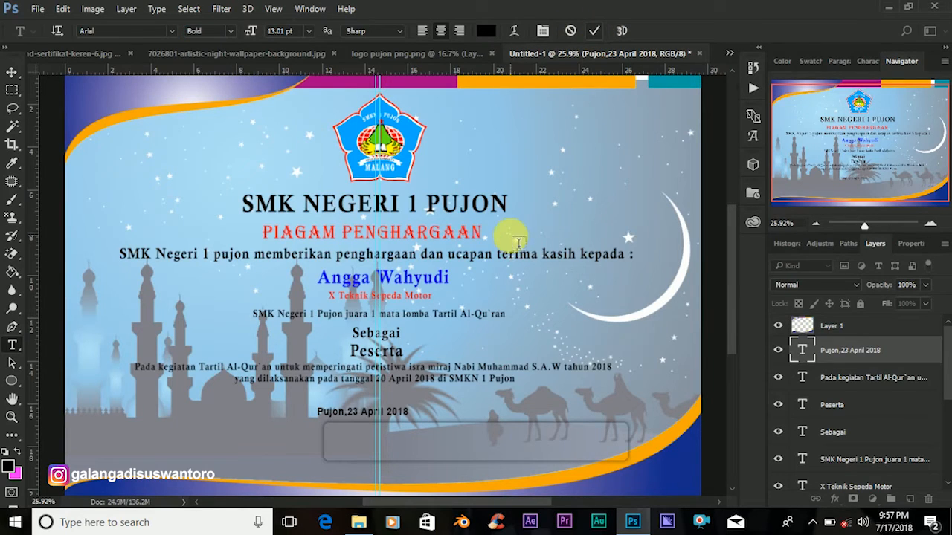
Shift the date line slightly right, then select the event paragraph.
left_click(13, 73)
left_click_drag(408, 416, 438, 401)
left_click(439, 369)
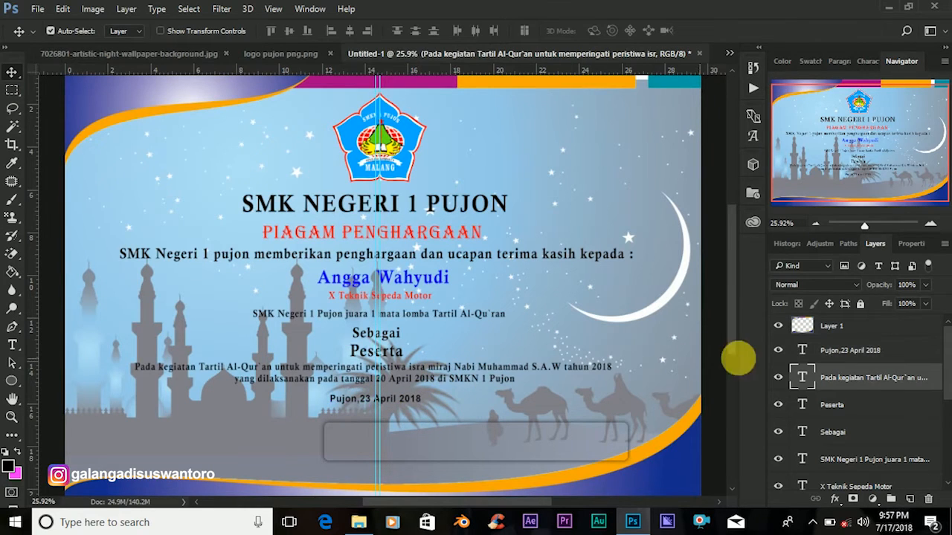
double_click(805, 377)
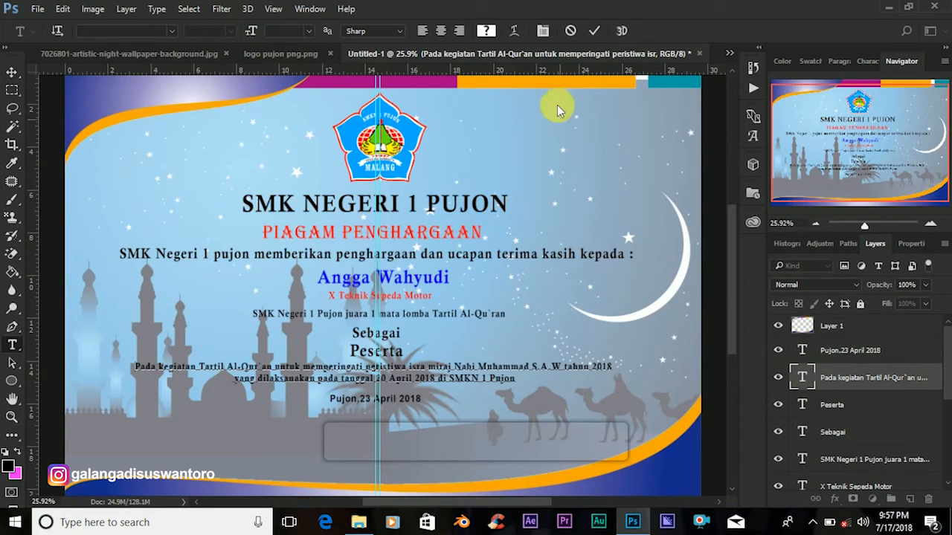
left_click(804, 378)
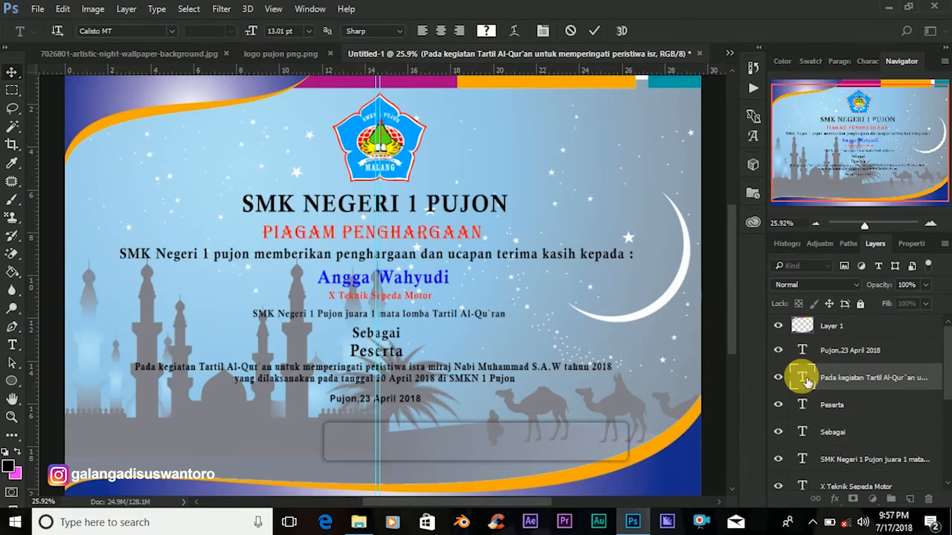
double_click(803, 378)
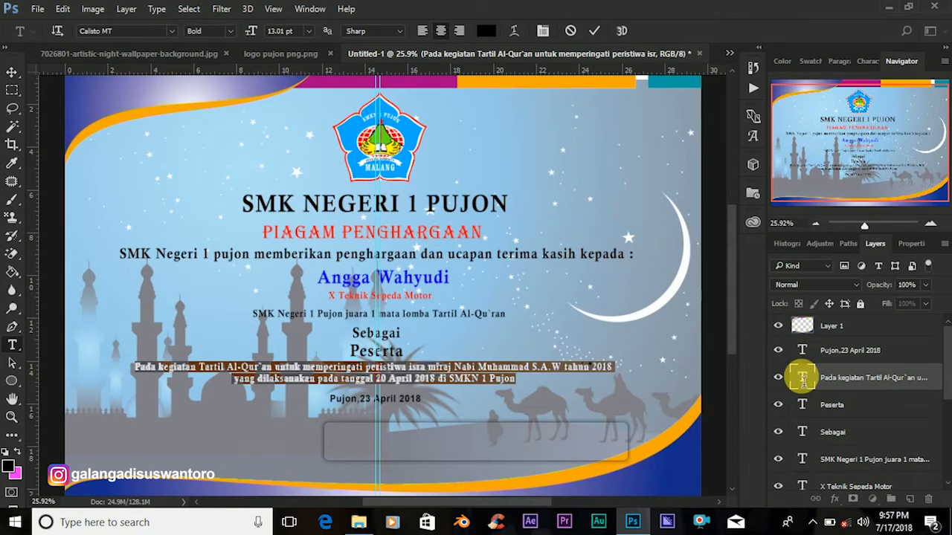
left_click(594, 30)
key("v")
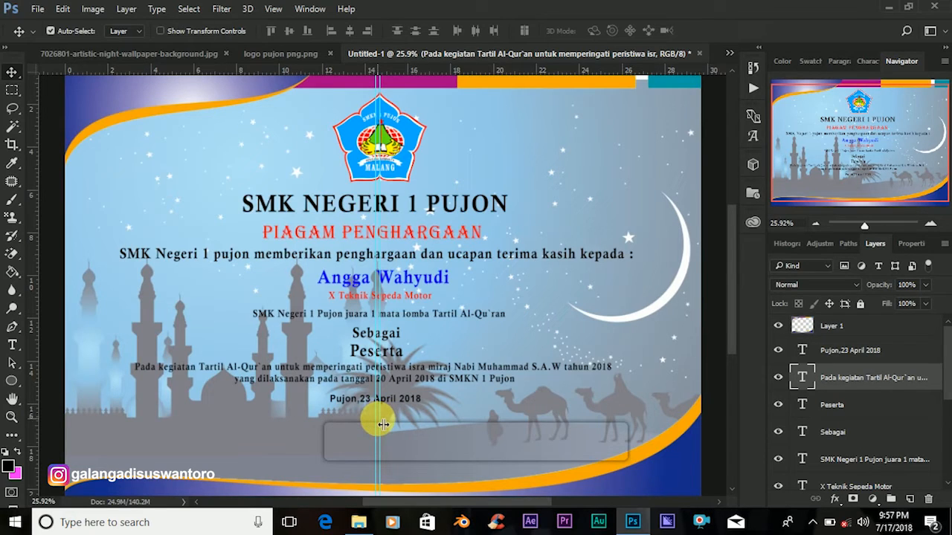
Type 'KEPALA SEKOLAH SMK NEGERI 1 PUJON' as a new line at the certificate's lower left.
left_click(12, 344)
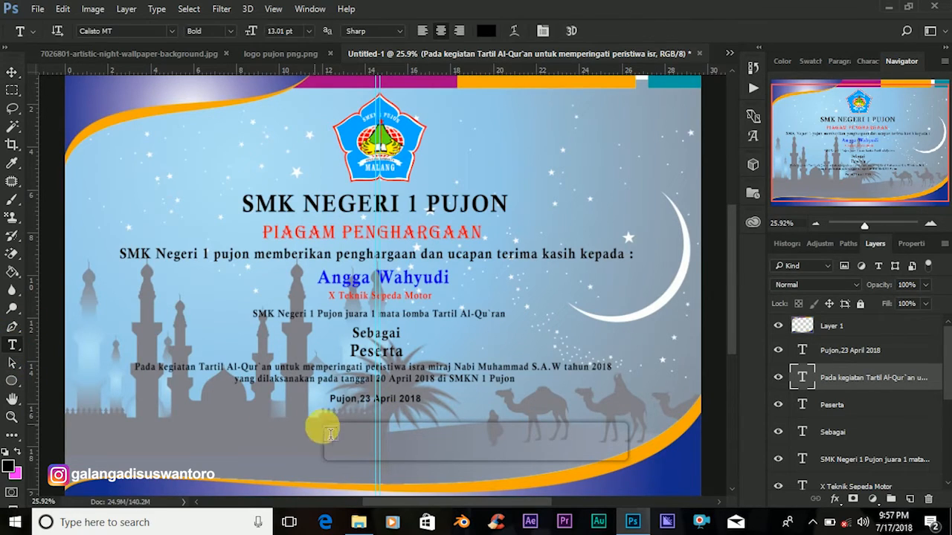
left_click(287, 435)
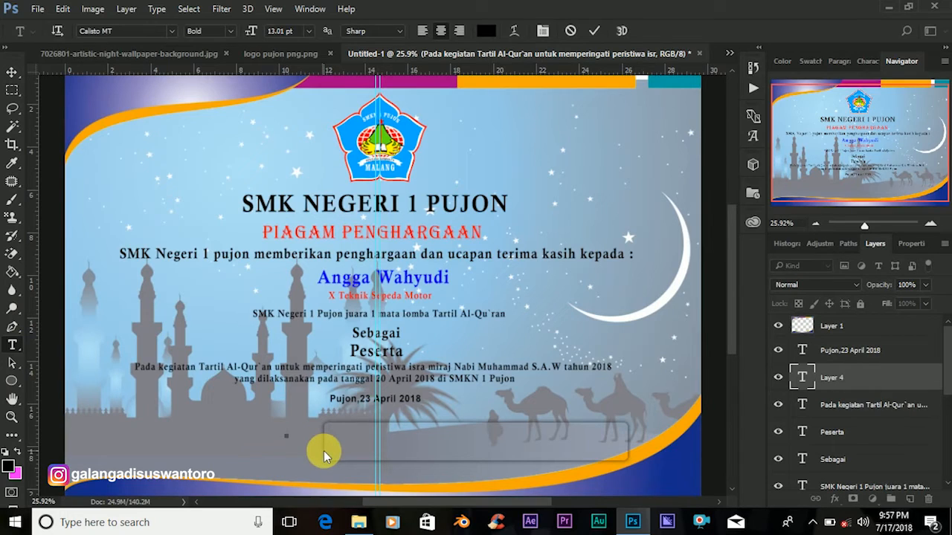
type("K")
type("epala")
type(" S")
type("ek")
type("olah")
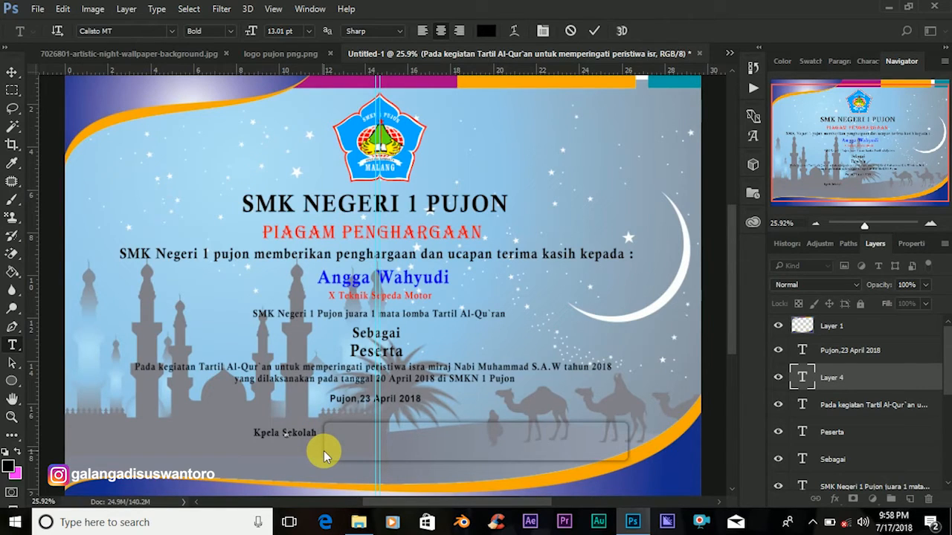
key("ctrl+z")
type("KEPALA SEKOLAH")
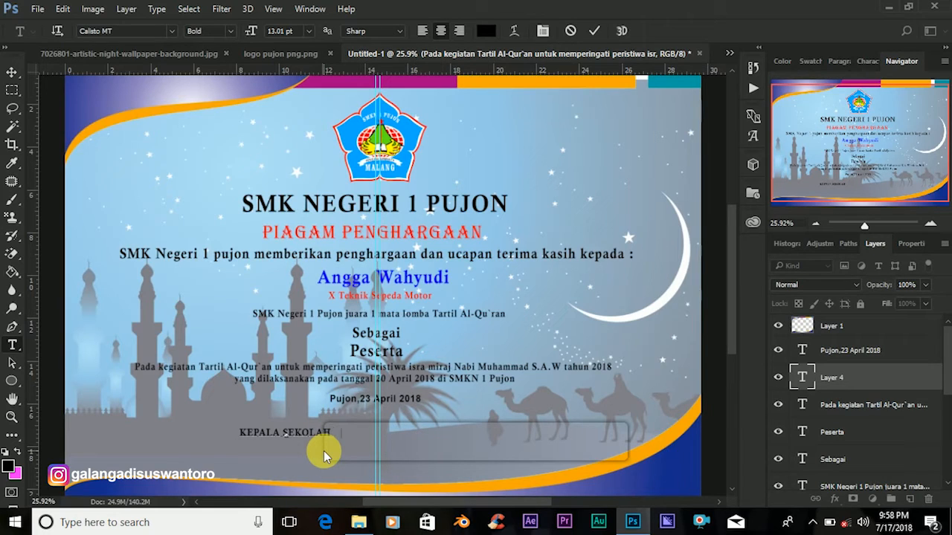
type(" SMK")
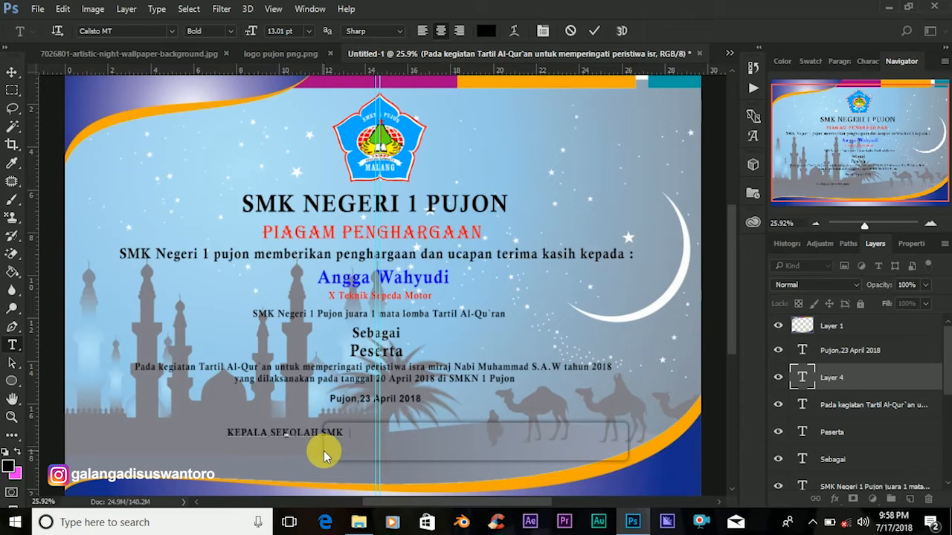
type("NEGERI 1")
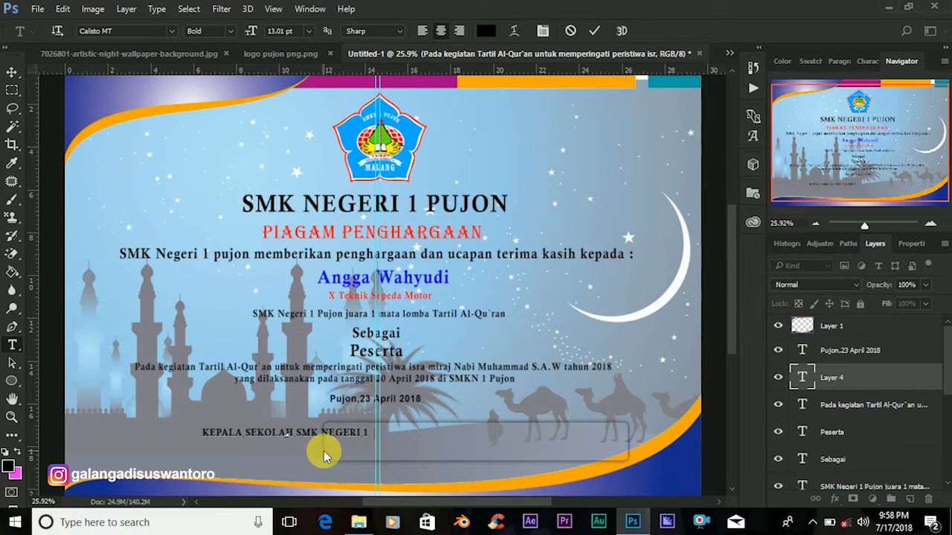
type(" PUJO")
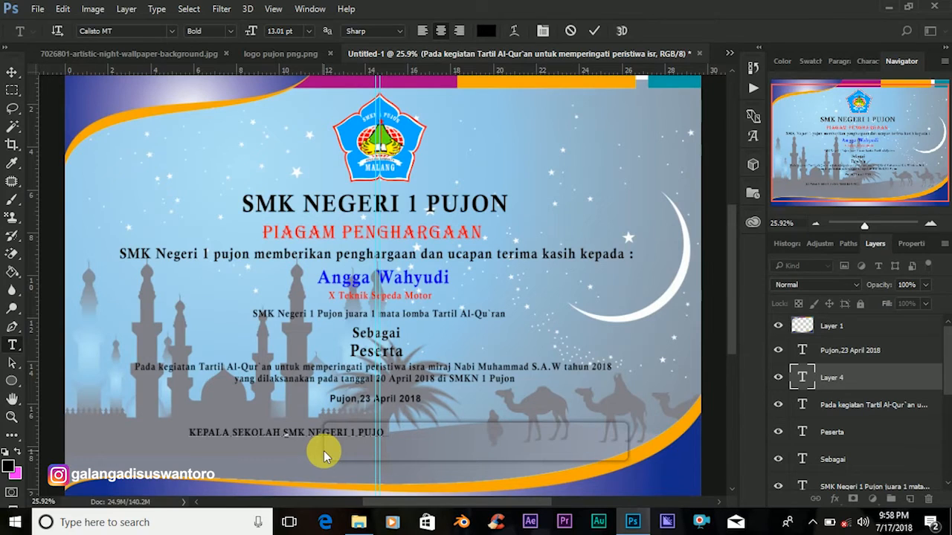
type("N")
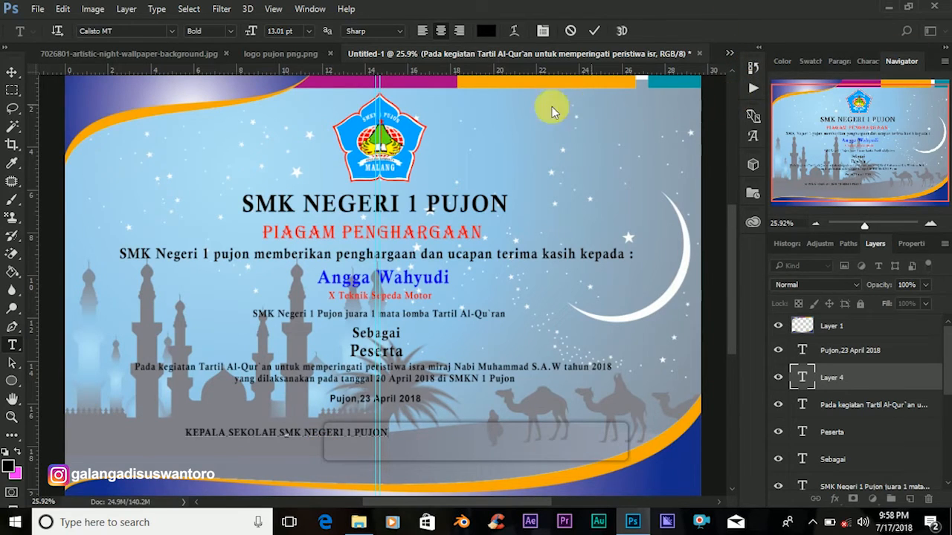
Set the KEPALA SEKOLAH line to Arial Bold and centre it under the date.
double_click(805, 381)
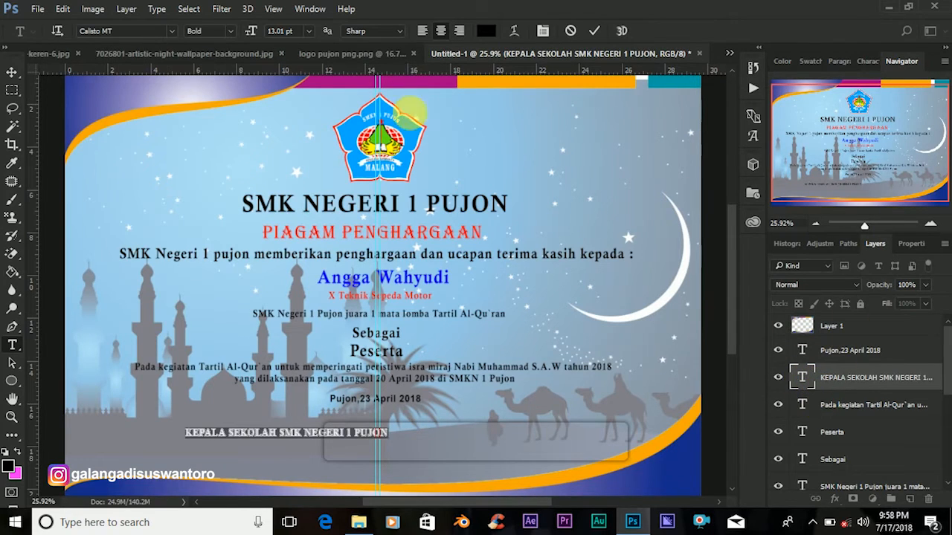
left_click(133, 34)
type("A")
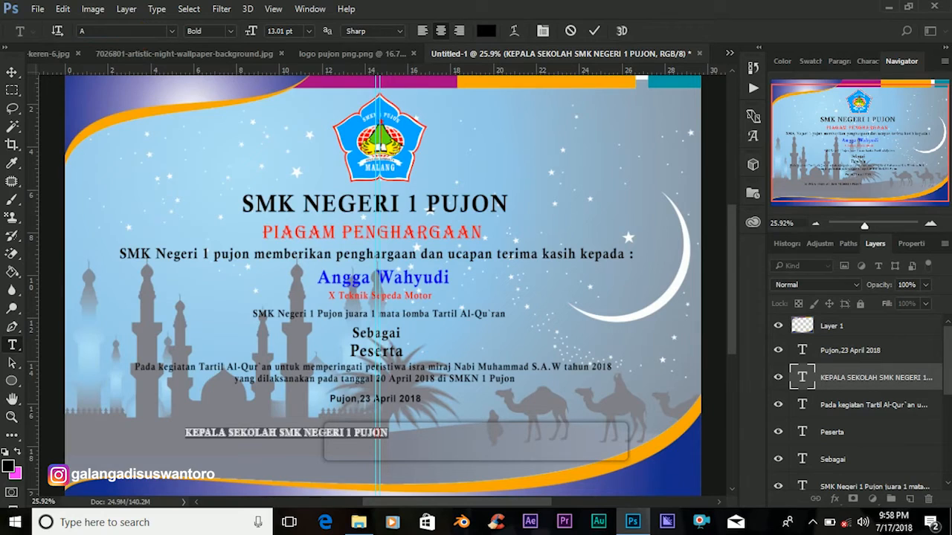
type("rIAL")
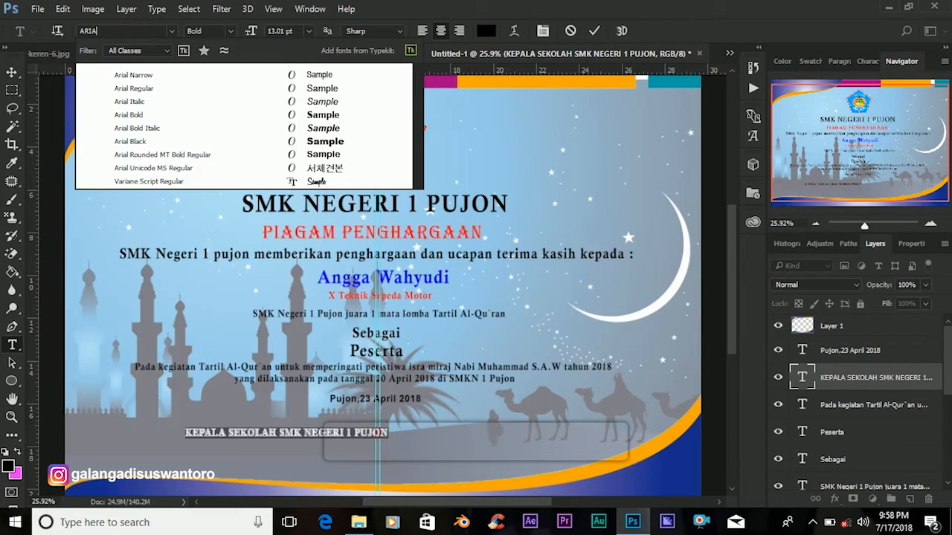
left_click(159, 122)
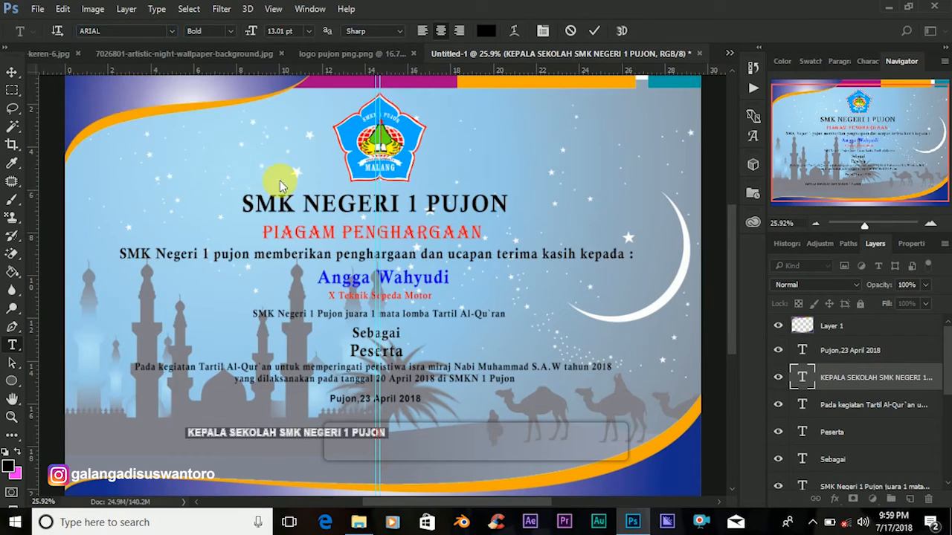
left_click(12, 72)
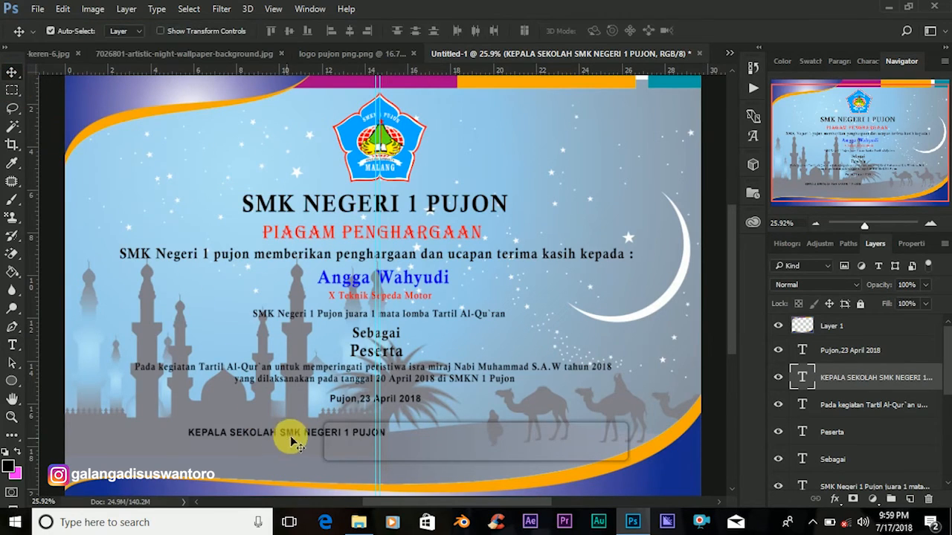
left_click_drag(299, 437, 433, 428)
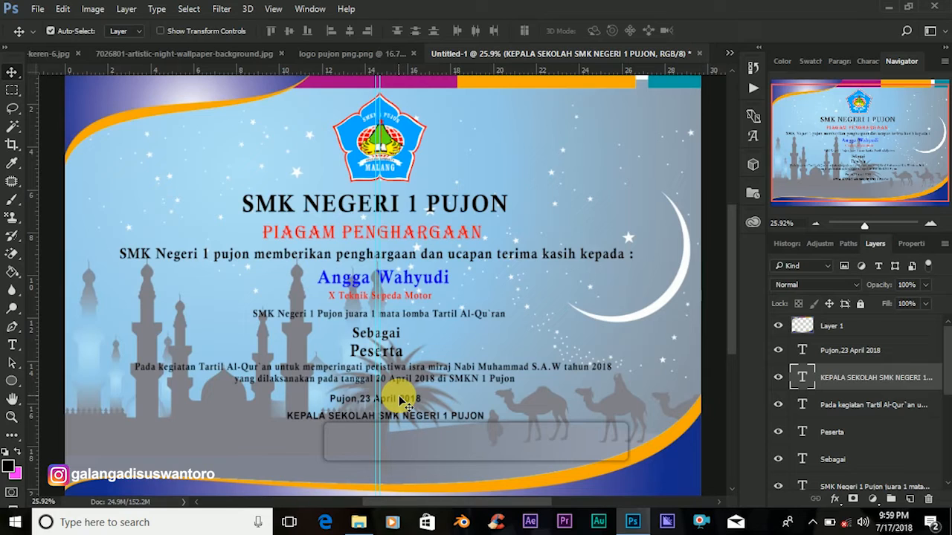
left_click(12, 345)
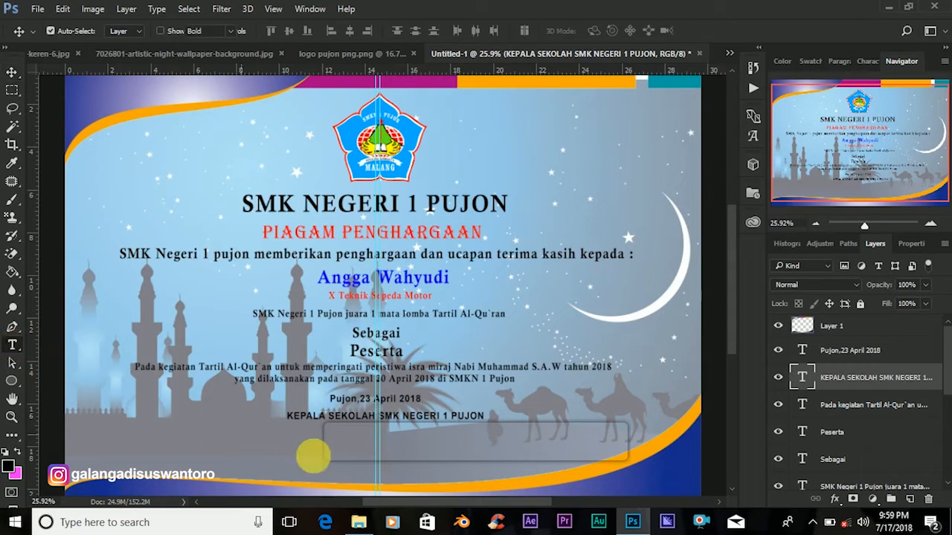
Type the principal's full name with the 'S.pd.MM' titles below the KEPALA SEKOLAH line.
left_click(308, 451)
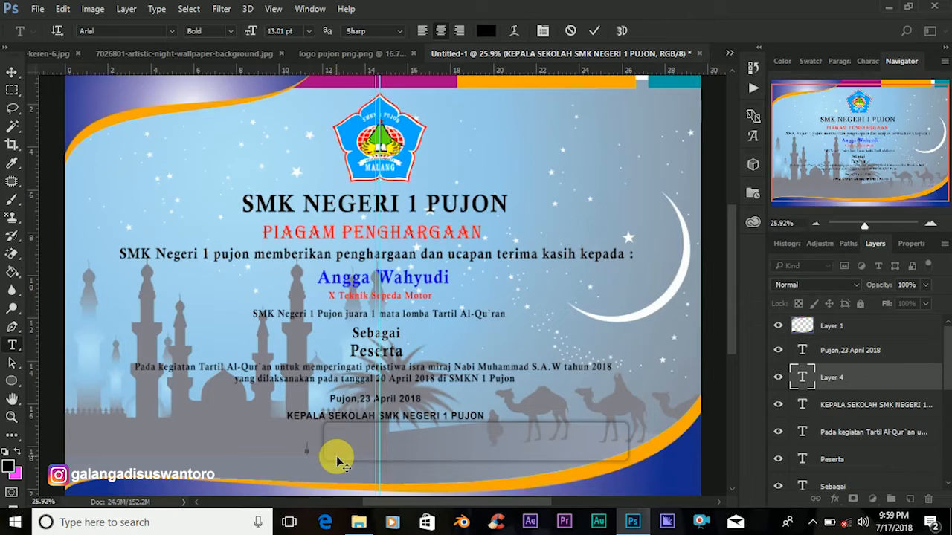
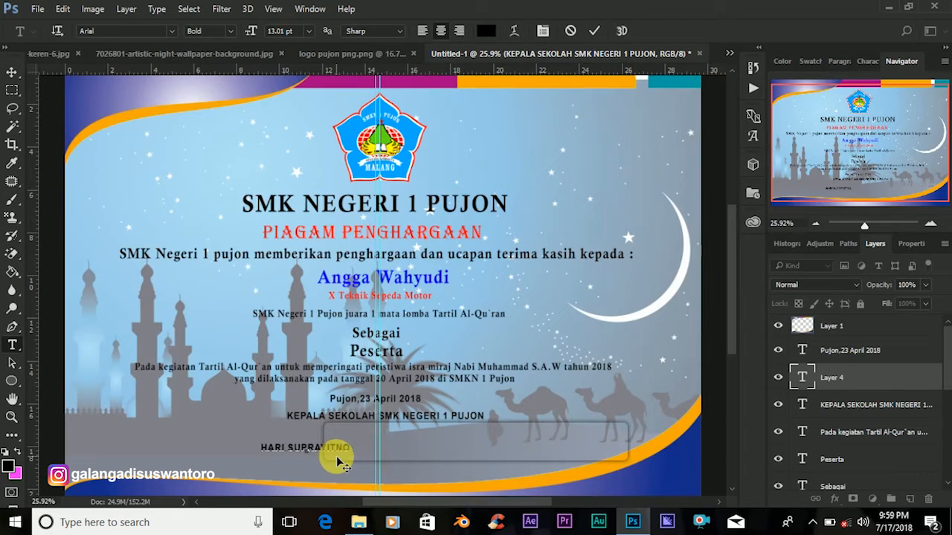
type(" S.P")
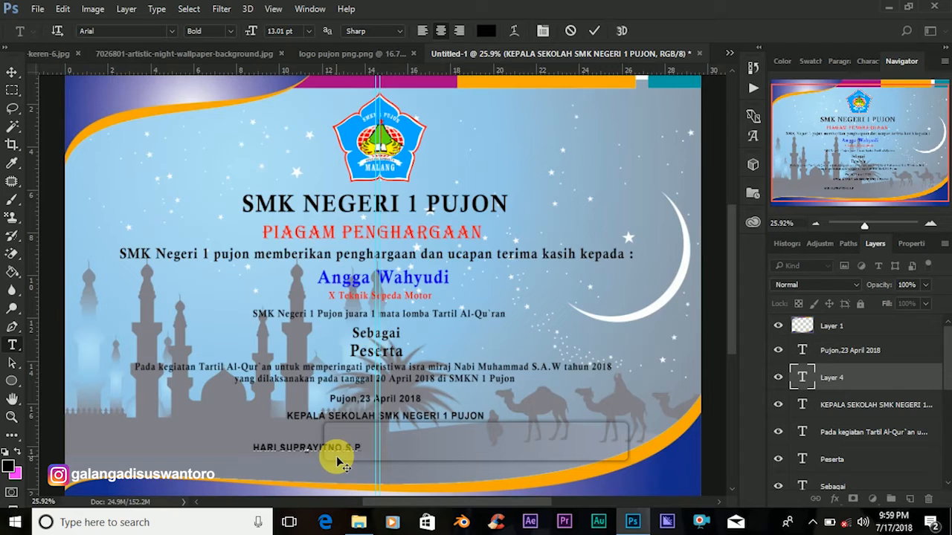
key("BackSpace")
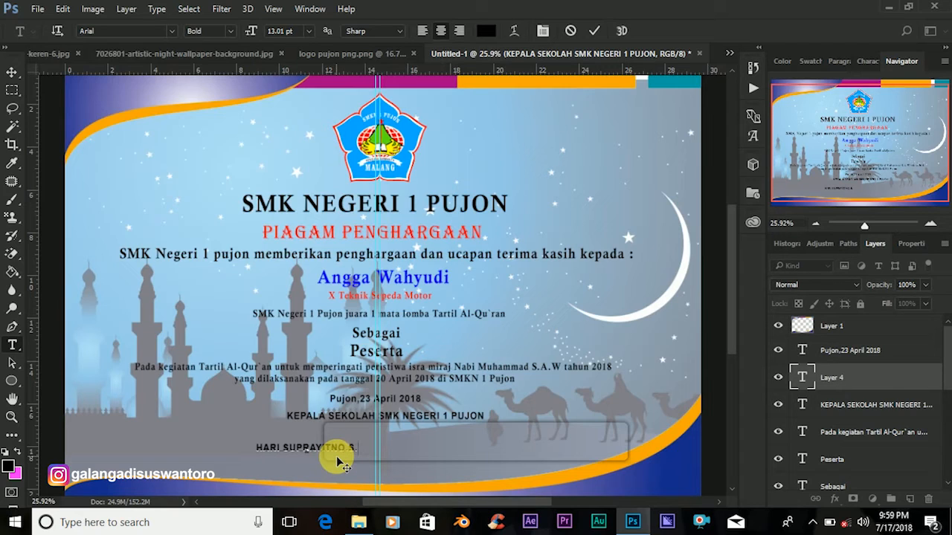
type("pd")
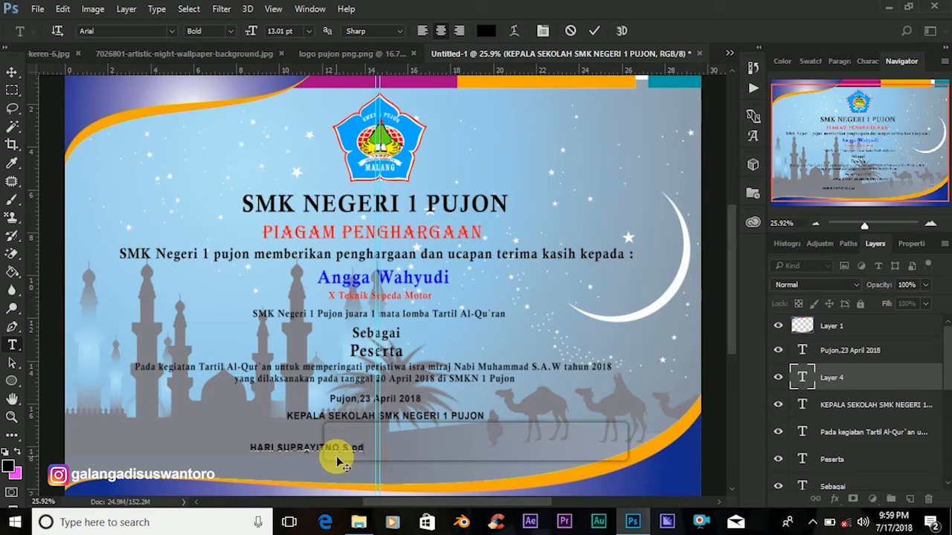
type(".")
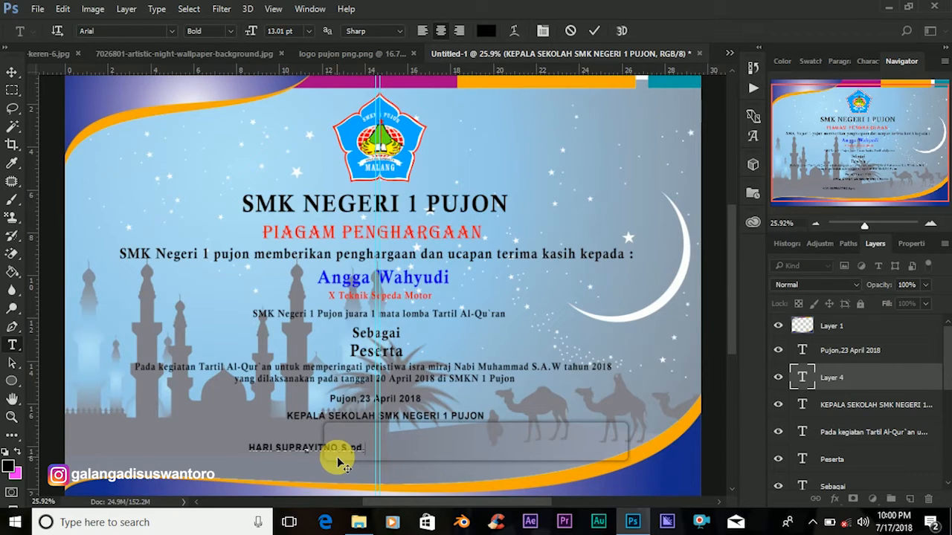
type("MM")
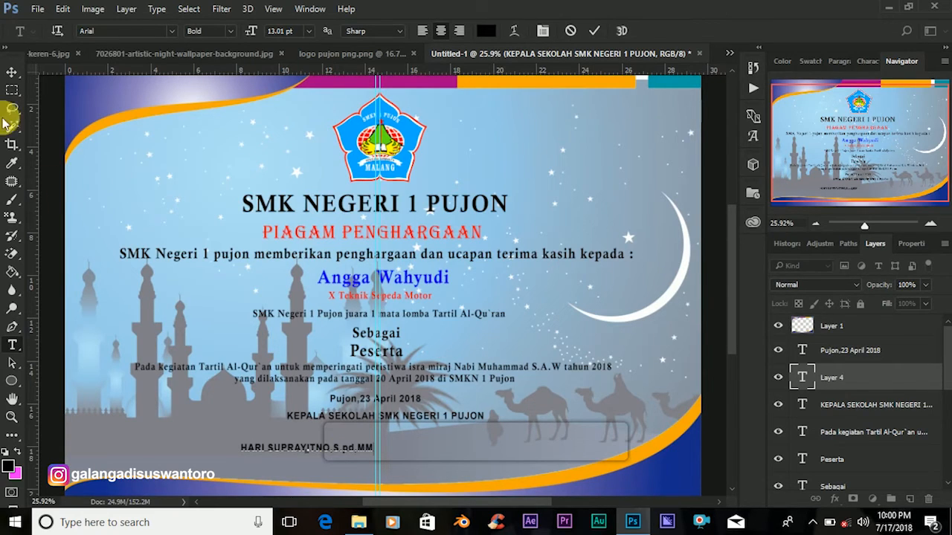
left_click(10, 78)
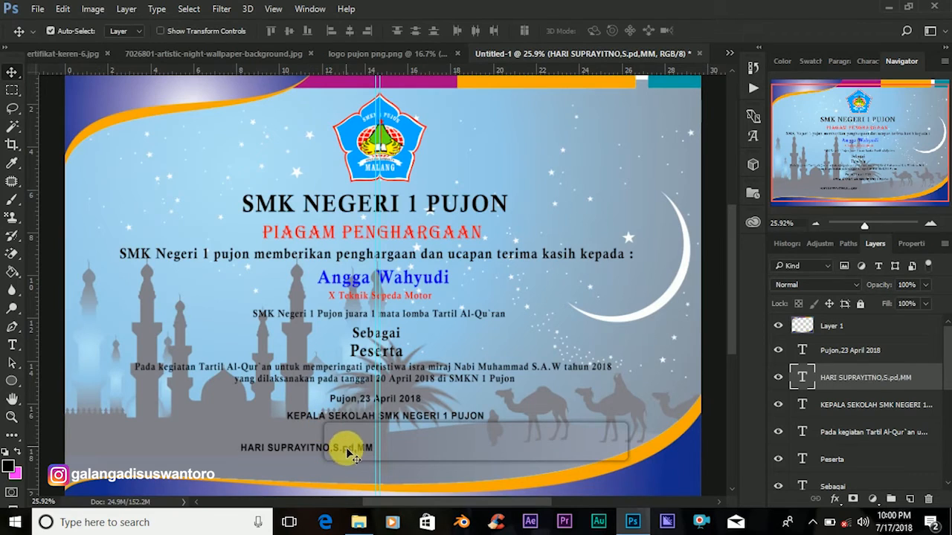
Centre the name under the title and draw a thin rectangle bar beneath it.
left_click_drag(348, 454, 428, 444)
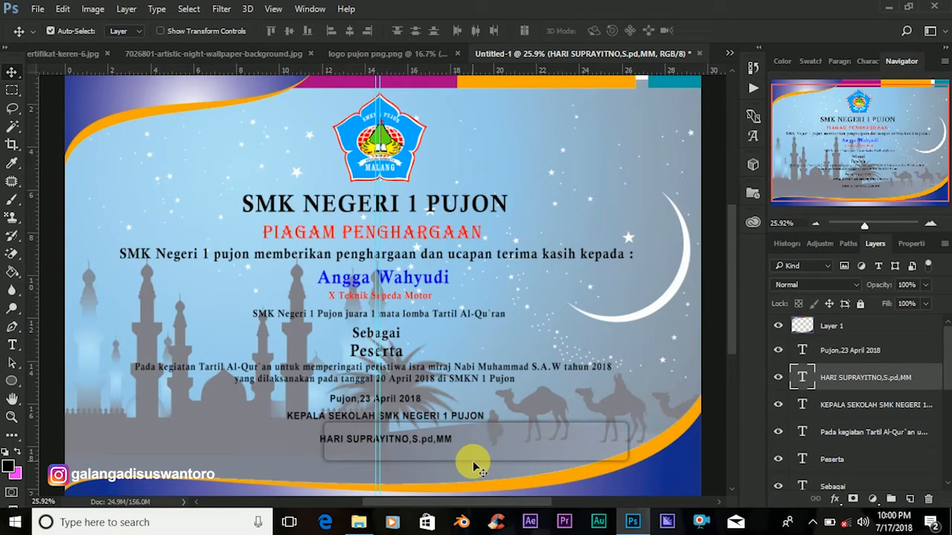
left_click(11, 93)
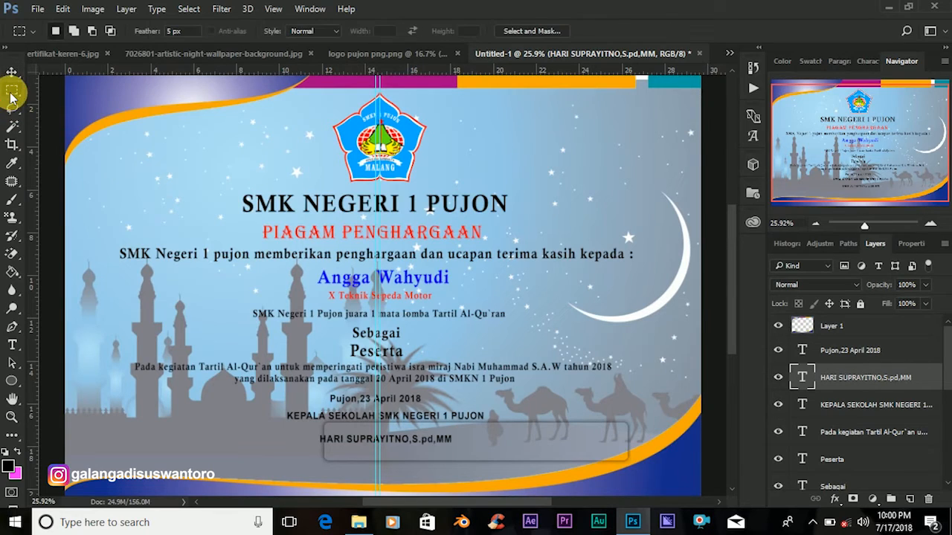
left_click(11, 382)
left_click(12, 381)
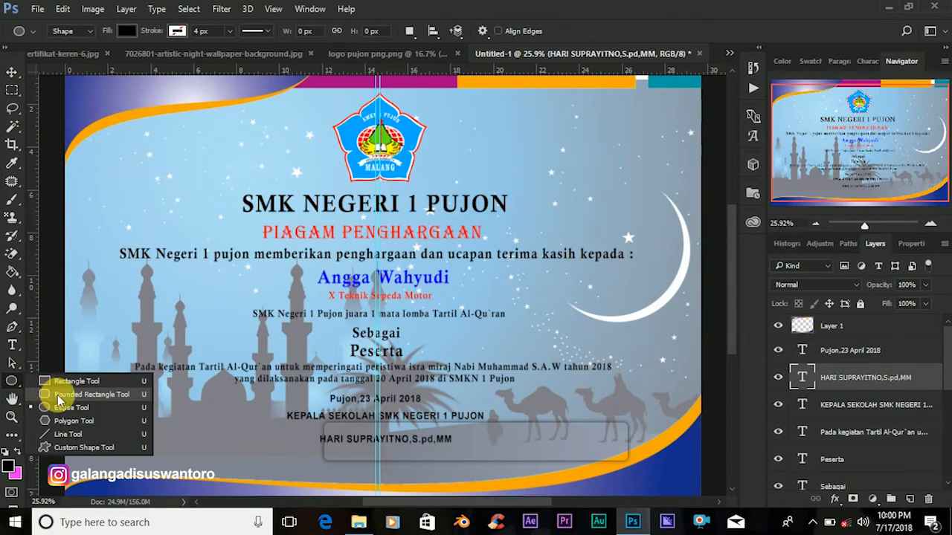
left_click(69, 382)
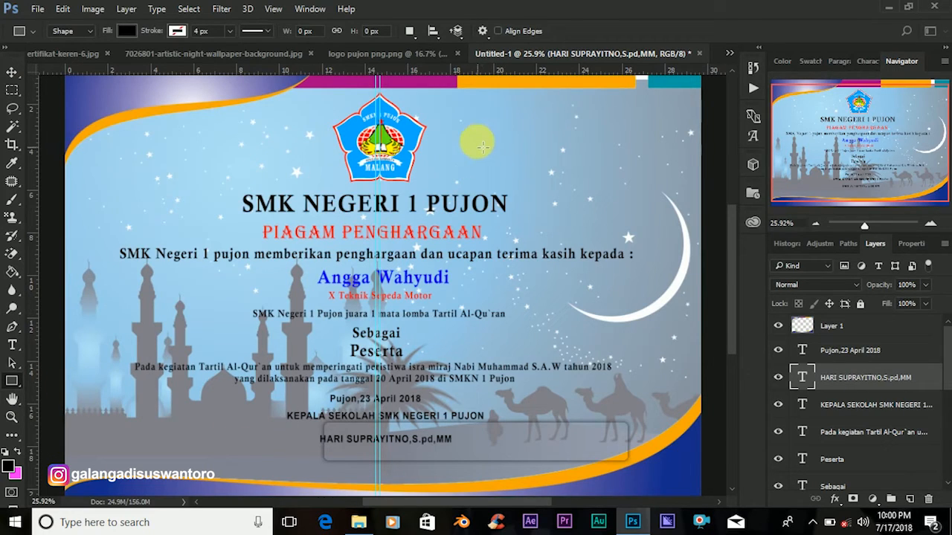
left_click_drag(283, 452, 498, 459)
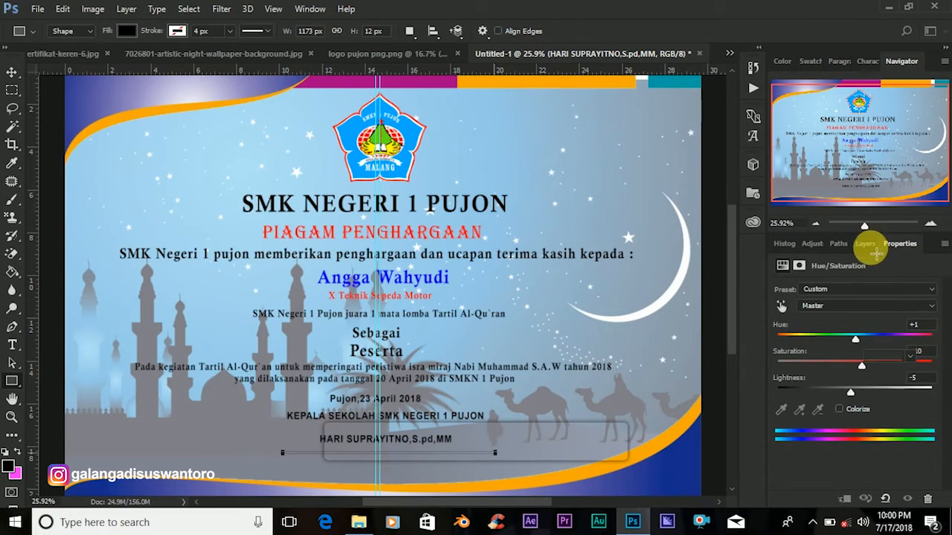
Rasterize the Rectangle 1 layer and nudge the black line closer under the name.
left_click(866, 244)
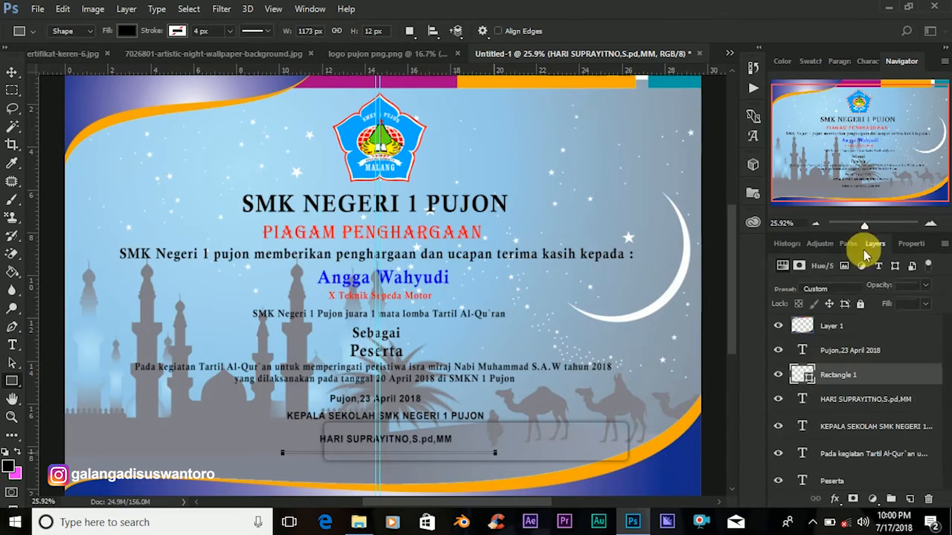
right_click(860, 376)
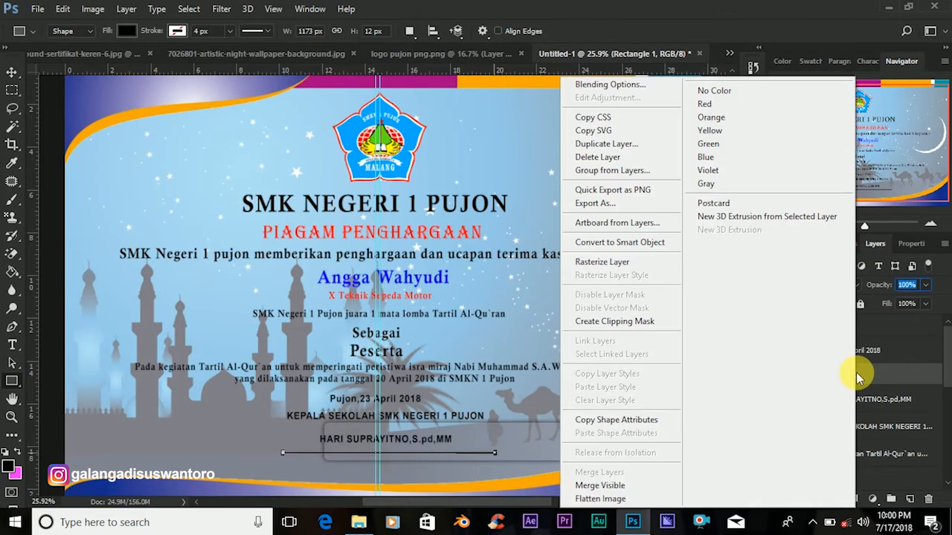
left_click(602, 262)
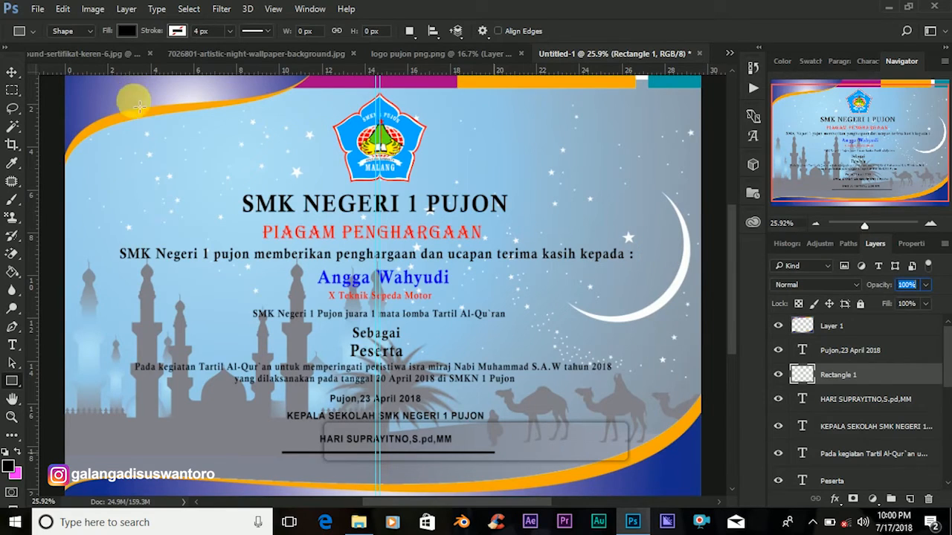
left_click(12, 73)
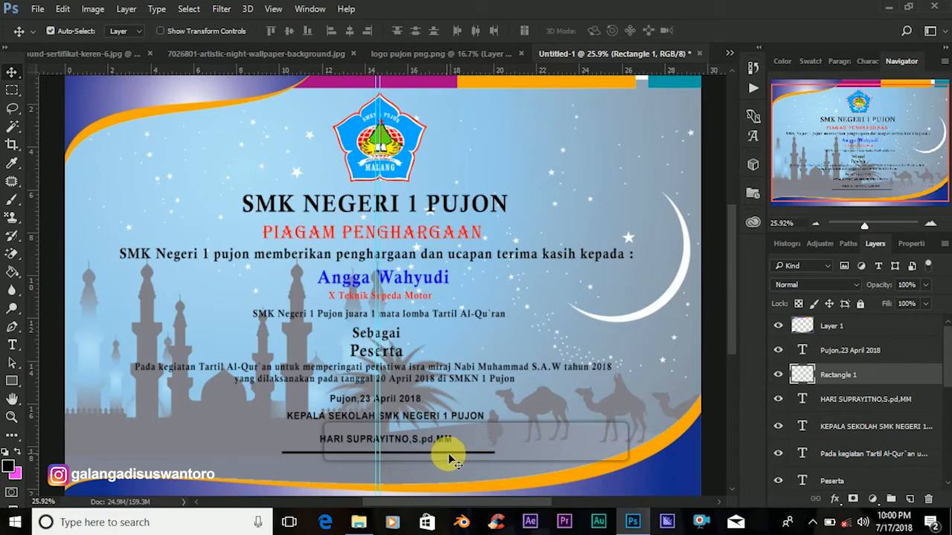
left_click_drag(419, 451, 423, 457)
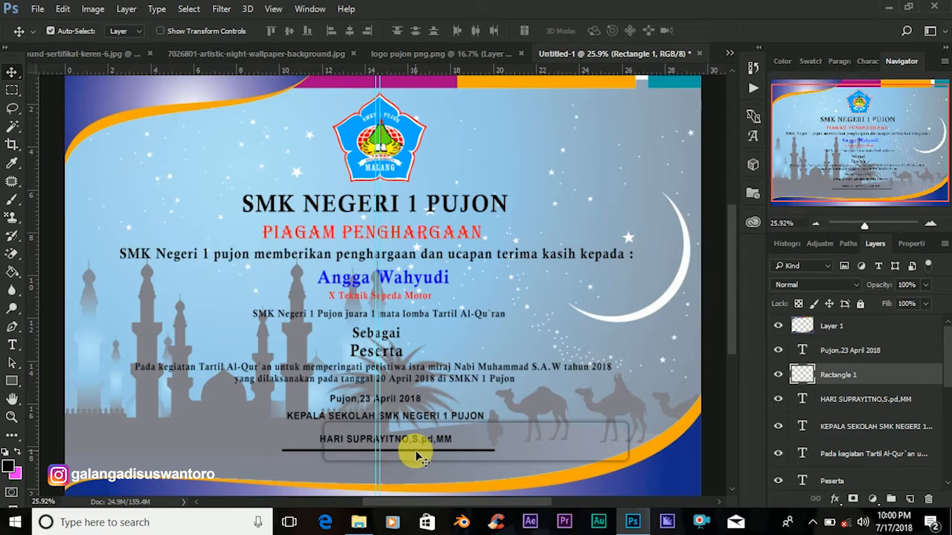
left_click_drag(420, 459, 415, 456)
left_click(12, 345)
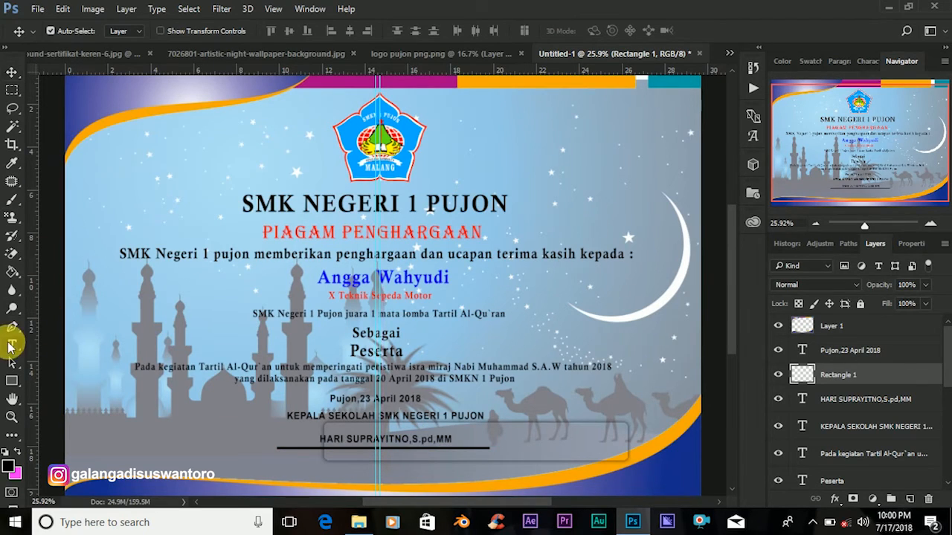
Add a 'NIP' line with the principal's employee number below the signature line.
left_click(322, 474)
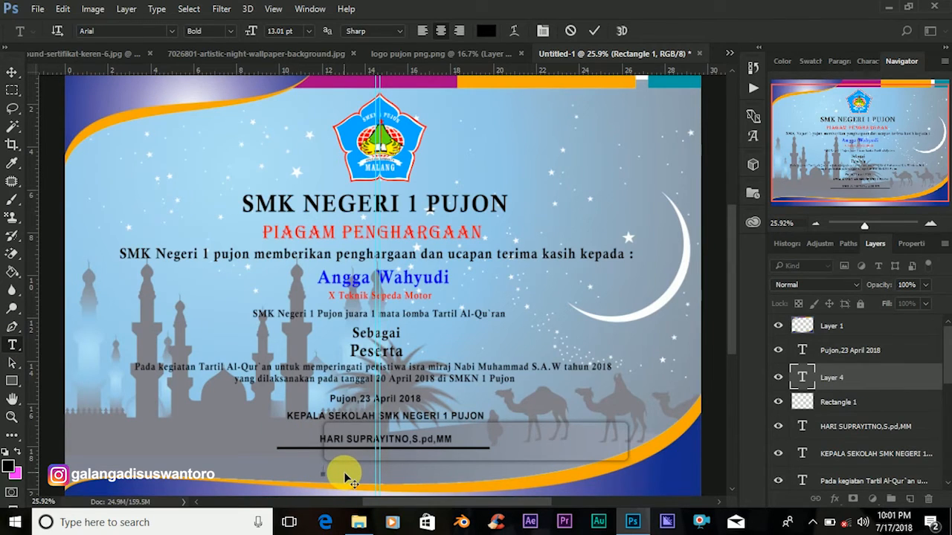
type("NIP")
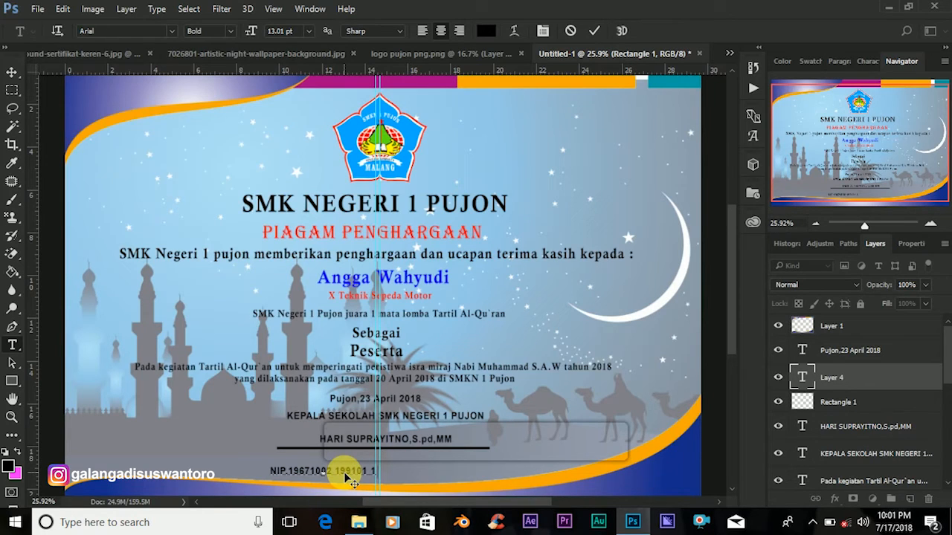
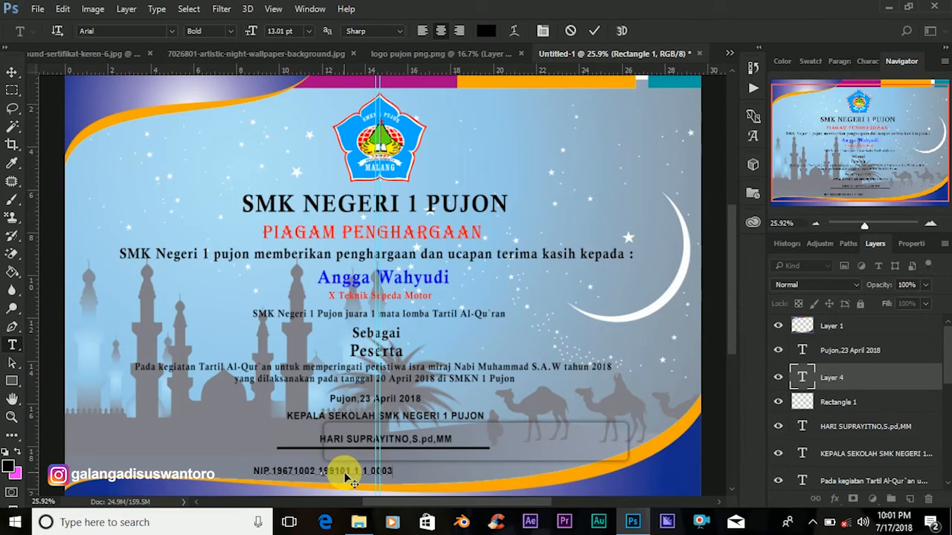
left_click(12, 72)
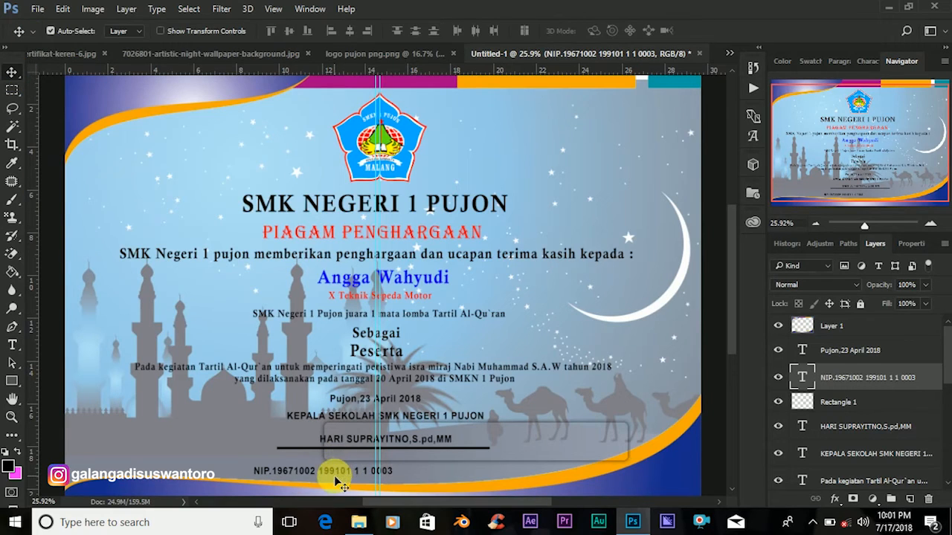
Centre the NIP line under the rule and shorten the signature line to the name's width.
left_click_drag(339, 470, 389, 470)
left_click_drag(402, 463, 444, 457)
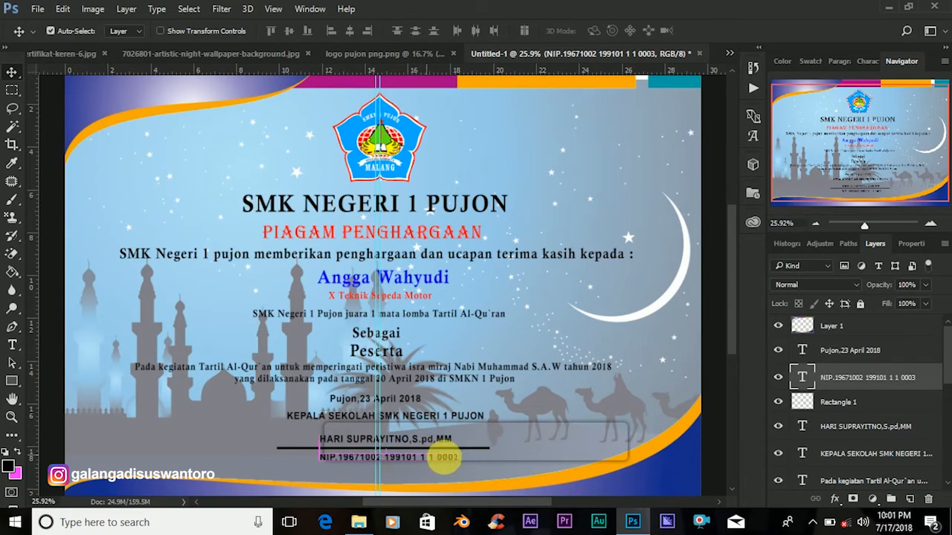
left_click(483, 450)
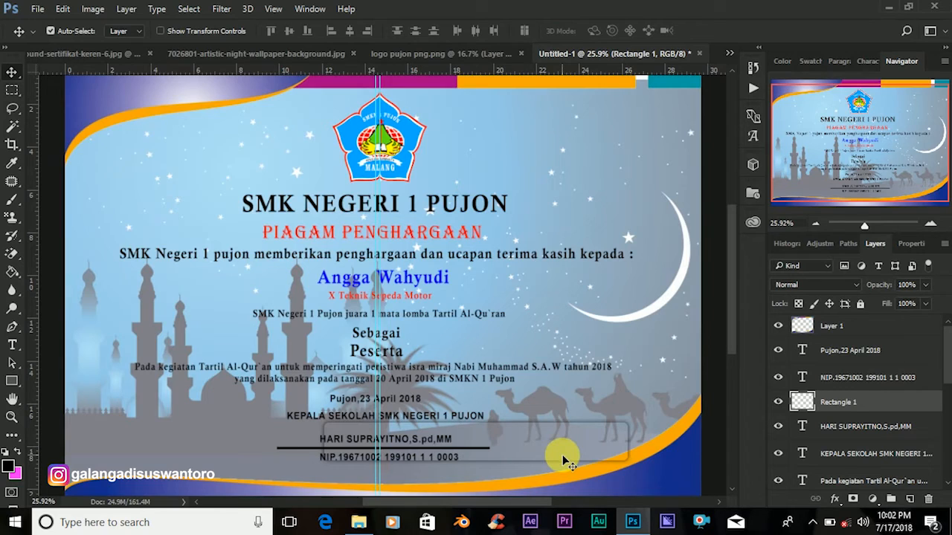
key("ctrl+t")
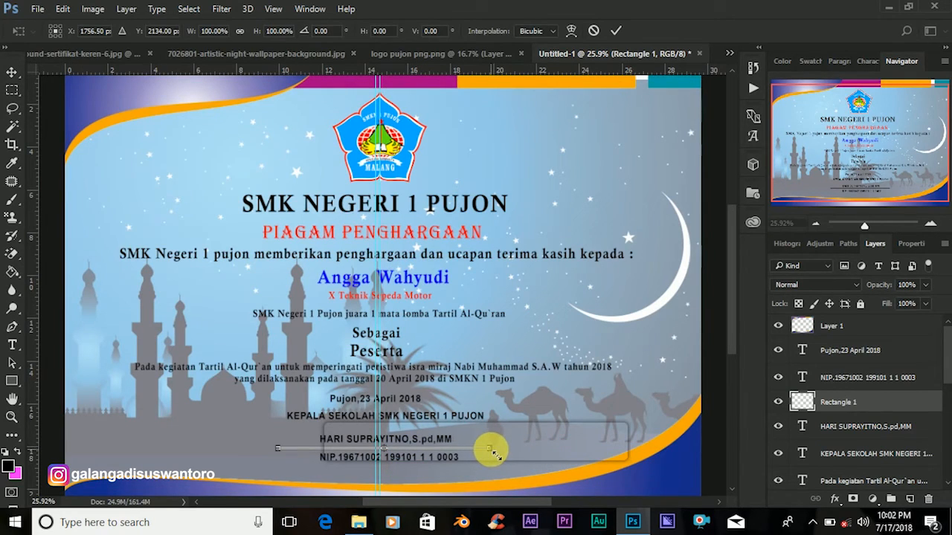
left_click_drag(497, 455, 465, 457)
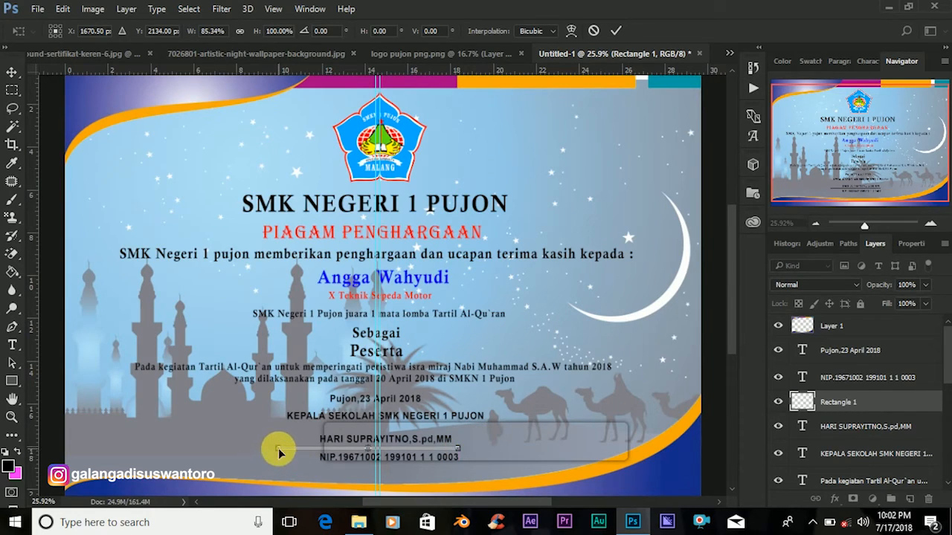
left_click_drag(283, 455, 316, 459)
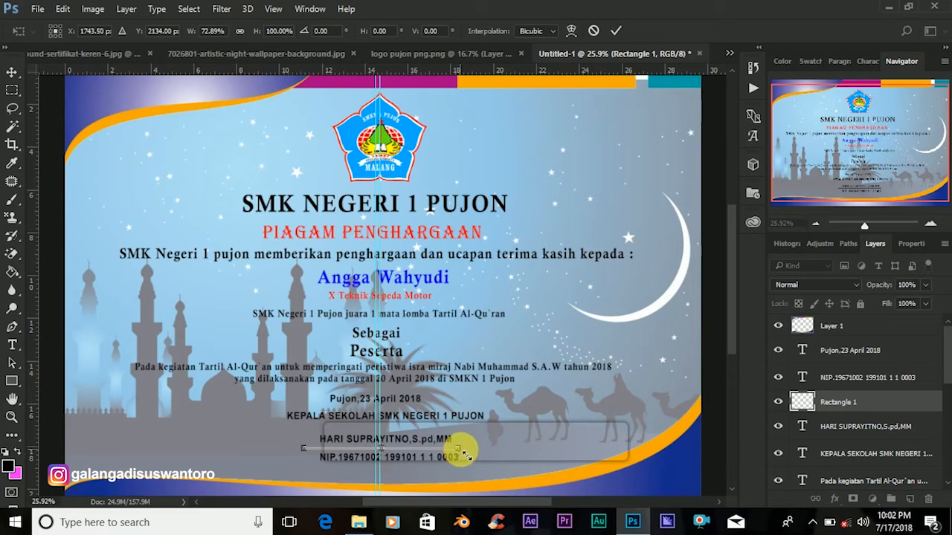
left_click_drag(467, 454, 478, 455)
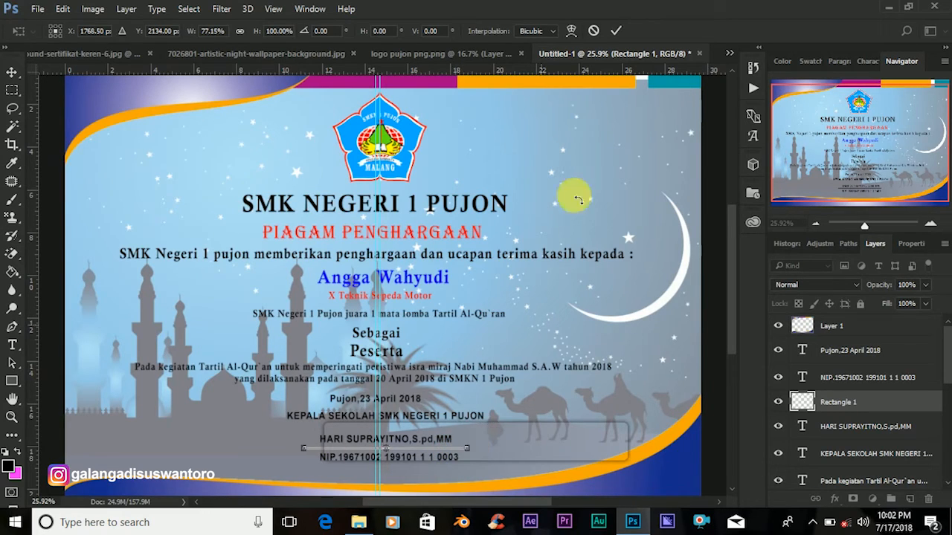
left_click(614, 32)
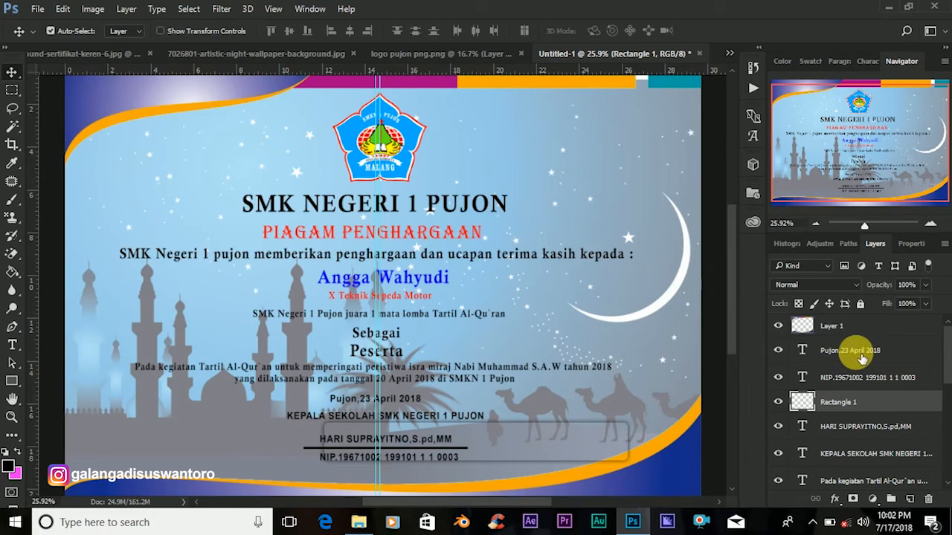
Move the name, signature line and NIP together about 0.82 cm lower.
left_click(864, 429, "ctrl")
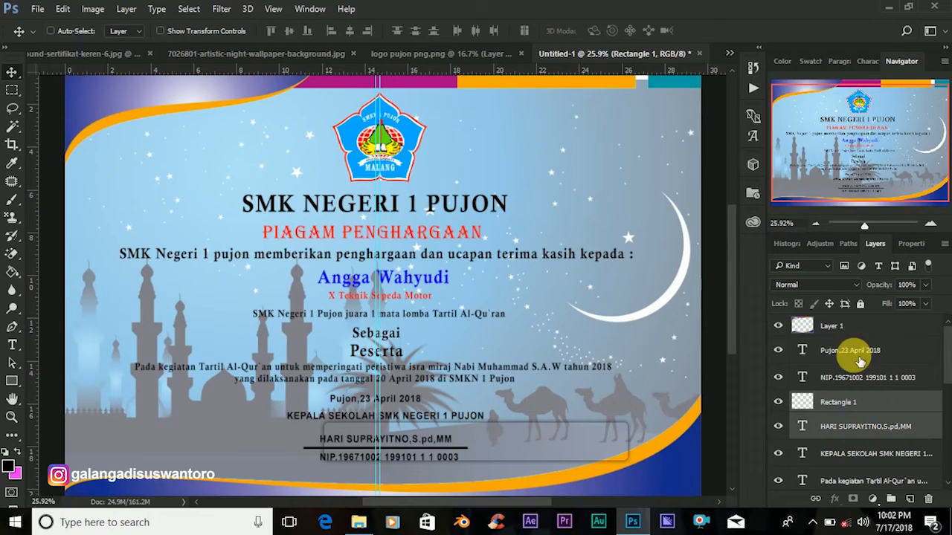
left_click(857, 381, "ctrl")
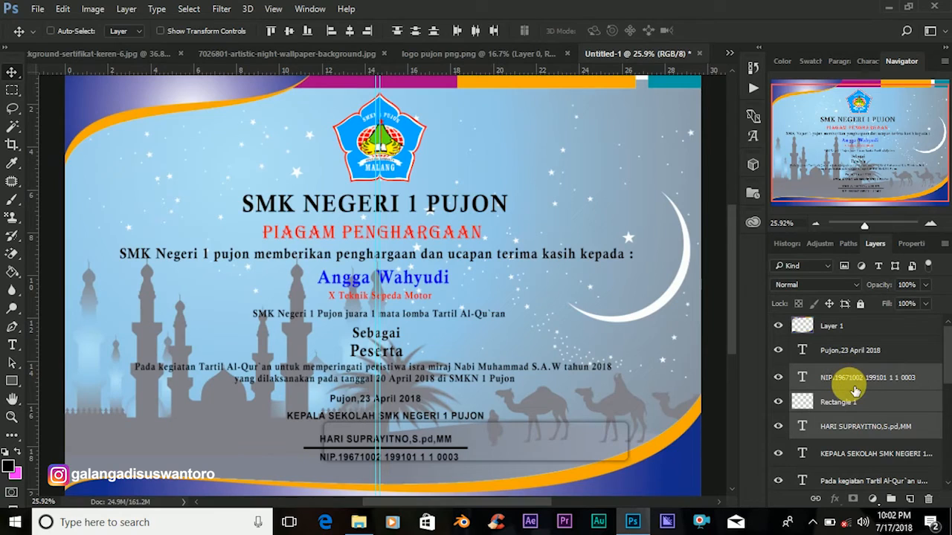
key("ctrl+t")
left_click_drag(406, 455, 407, 461)
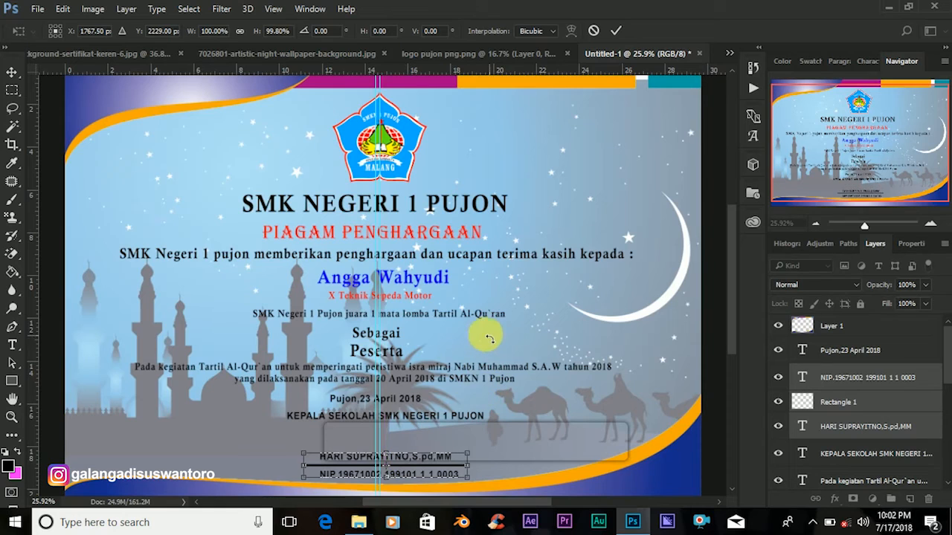
left_click(615, 33)
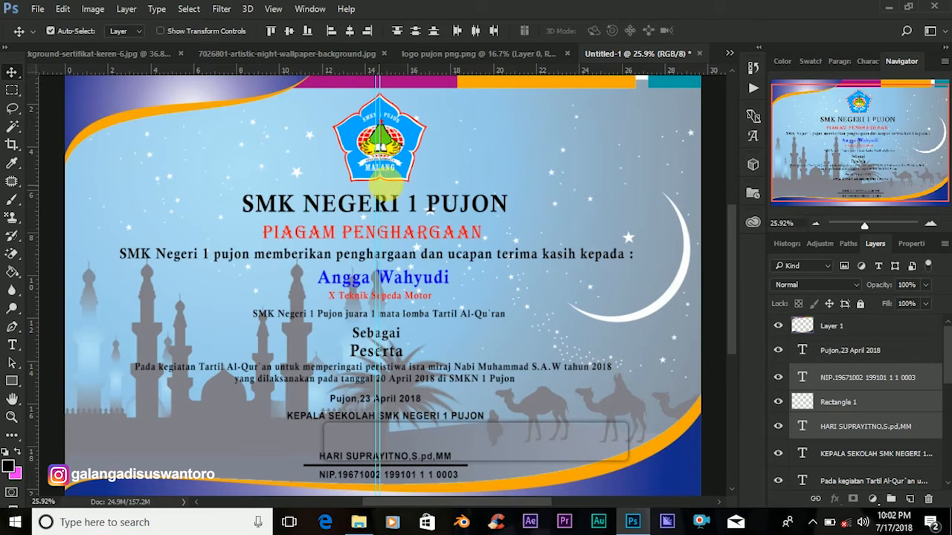
Drag the logo, title, winner line, Sebagai, paragraph, date and KEPALA SEKOLAH line upward, tightening their spacing.
left_click_drag(390, 159, 392, 155)
left_click_drag(400, 214, 406, 290)
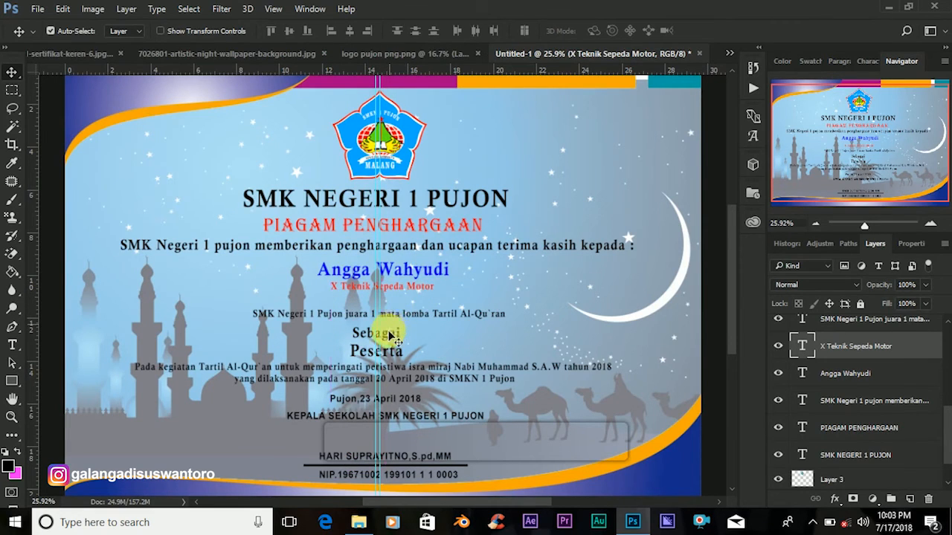
left_click_drag(399, 321, 396, 305)
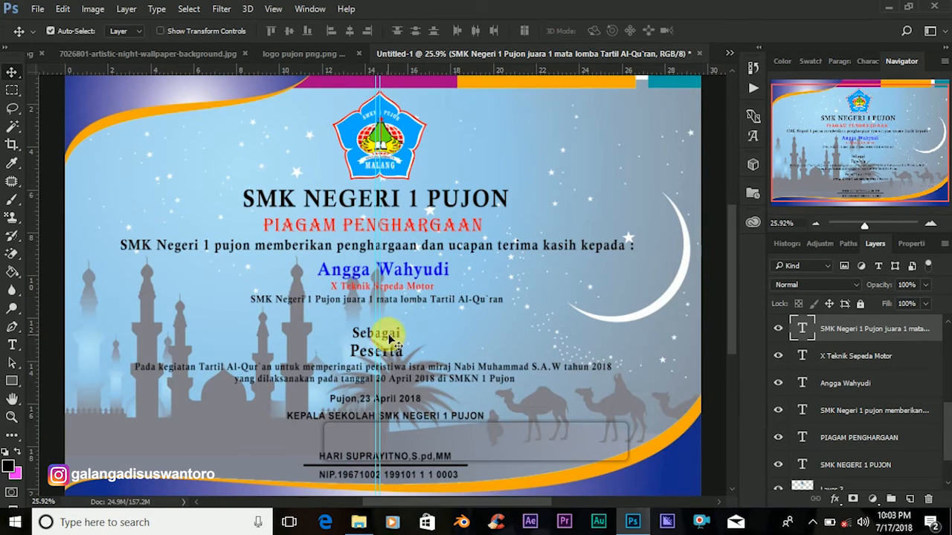
mouse_move(390, 329)
left_mouse_down()
mouse_move(388, 355)
mouse_move(390, 340)
left_mouse_up()
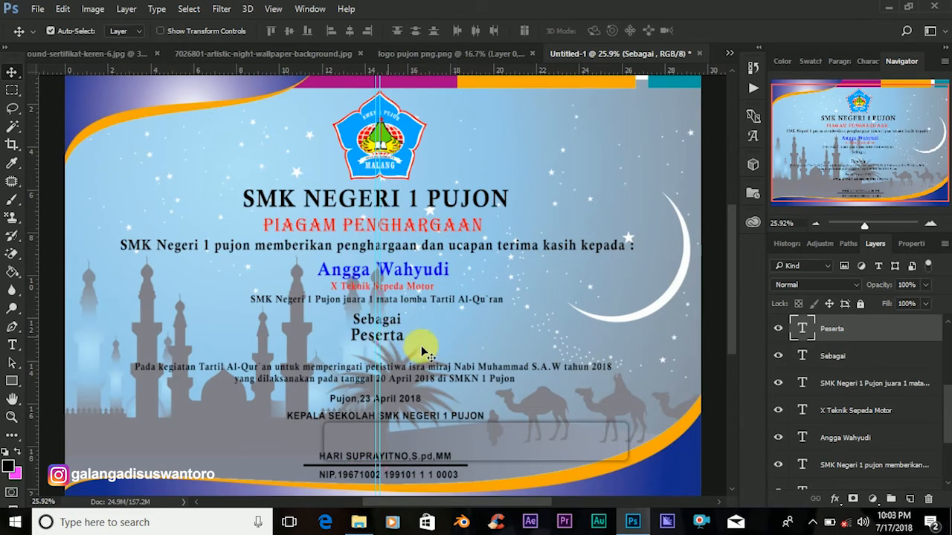
left_click(389, 322)
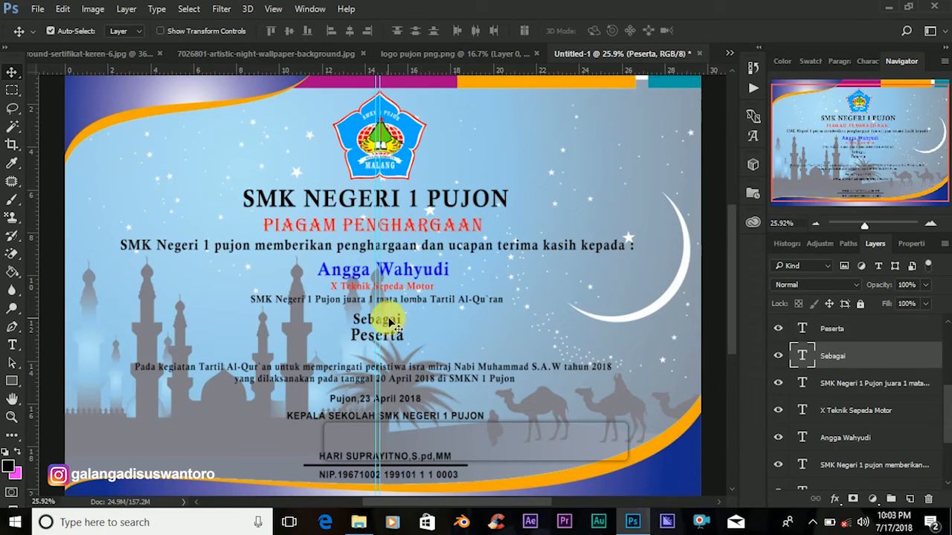
left_click_drag(388, 320, 388, 323)
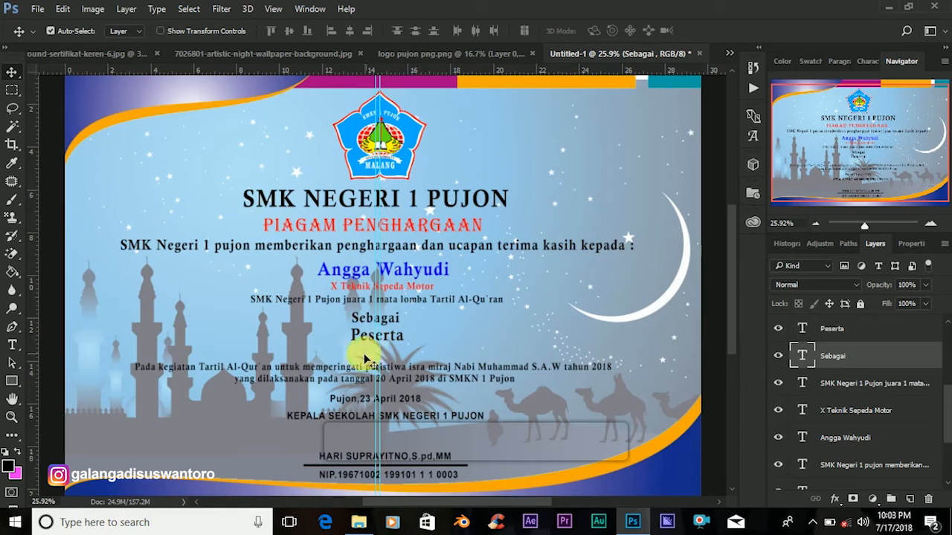
left_click_drag(394, 370, 393, 357)
left_click_drag(392, 402, 394, 386)
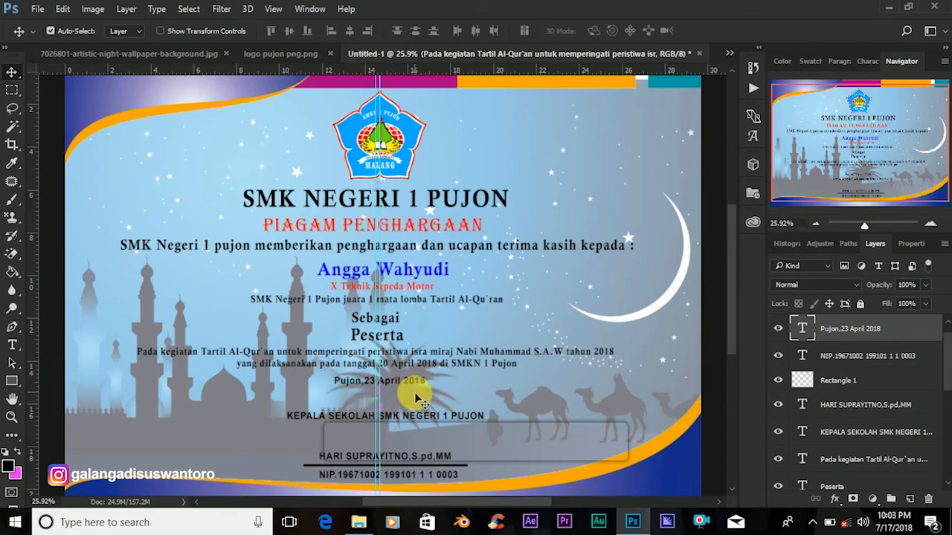
left_click_drag(392, 424, 388, 402)
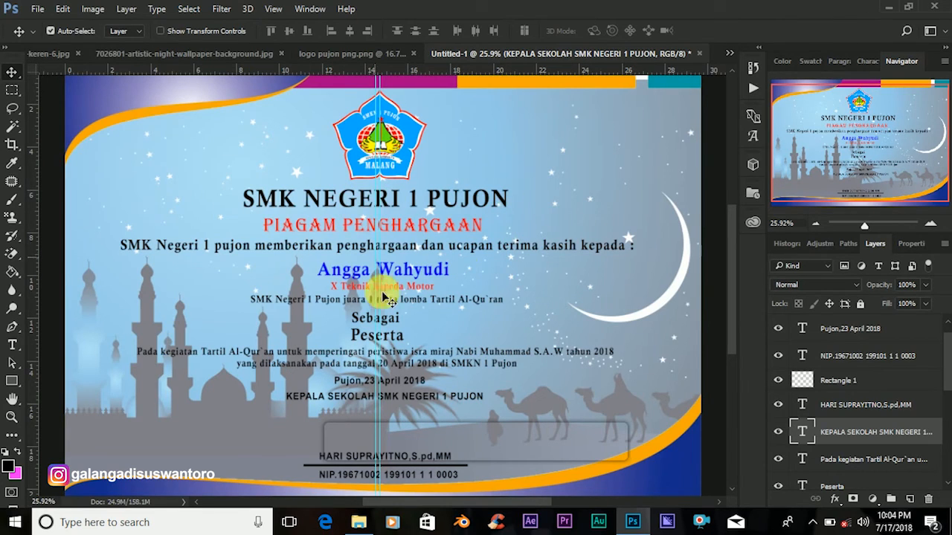
Clear the guide line and save the certificate as SERTIFIKAT.jpg in Documents at Maximum quality 12.
left_click(273, 10)
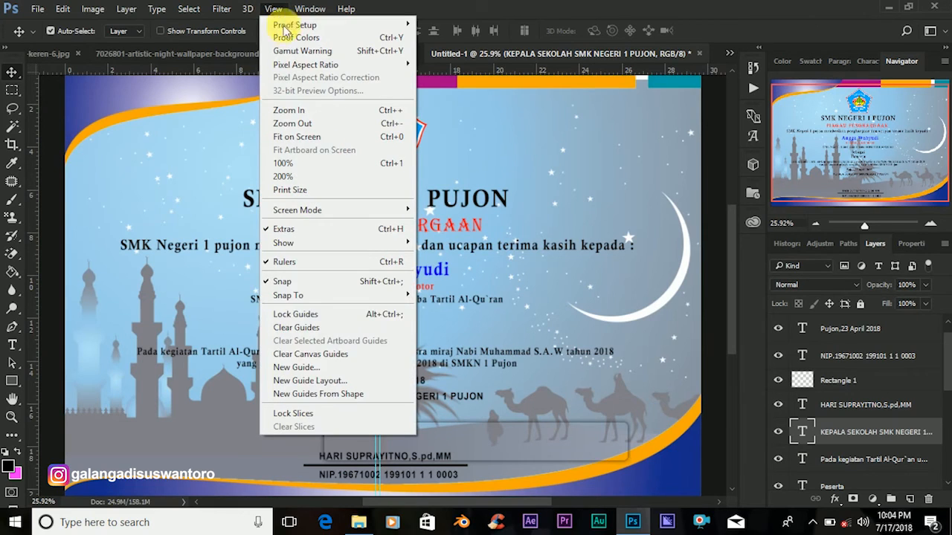
left_click(298, 327)
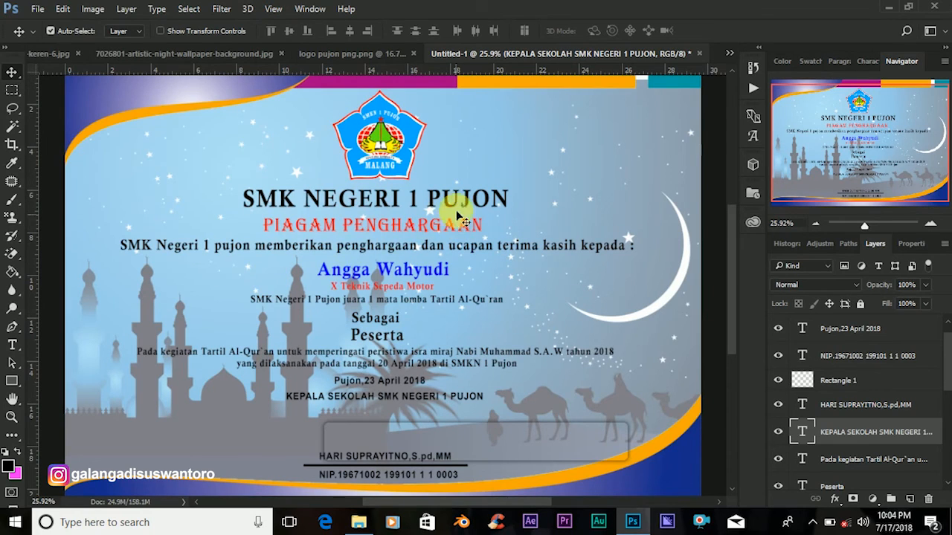
left_click(37, 9)
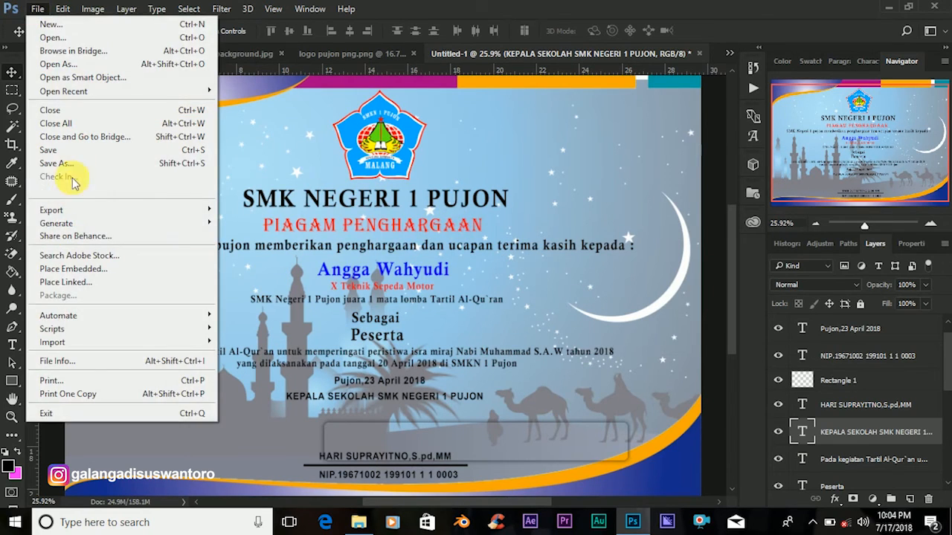
left_click(67, 163)
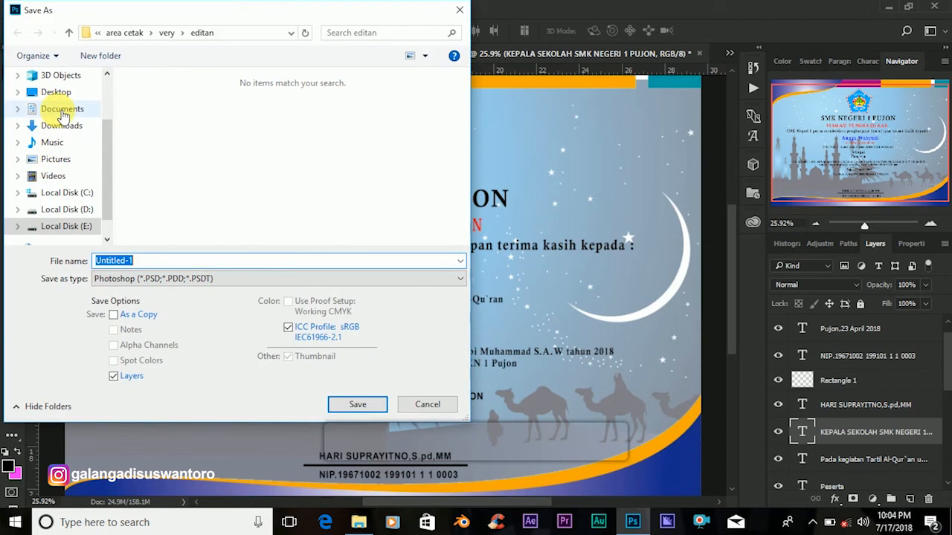
left_click(63, 111)
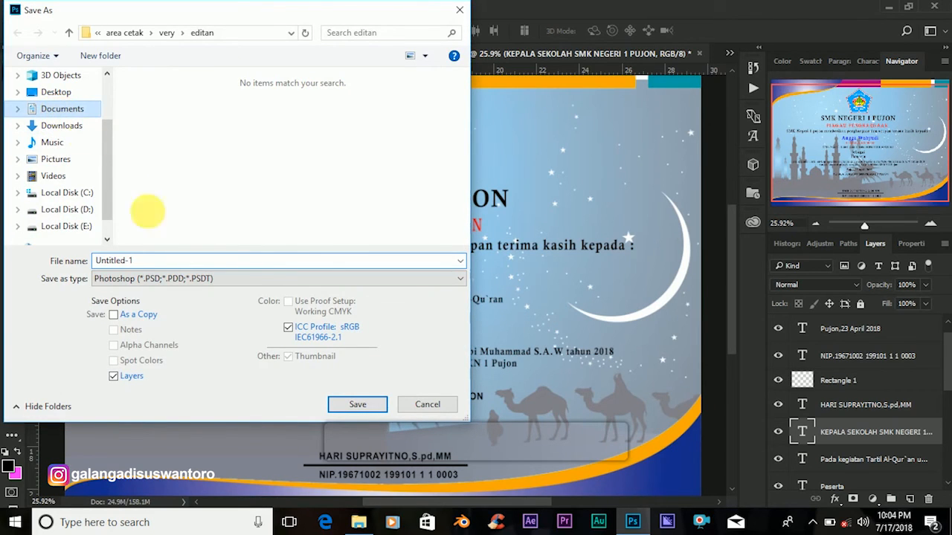
left_click(167, 279)
left_click(137, 386)
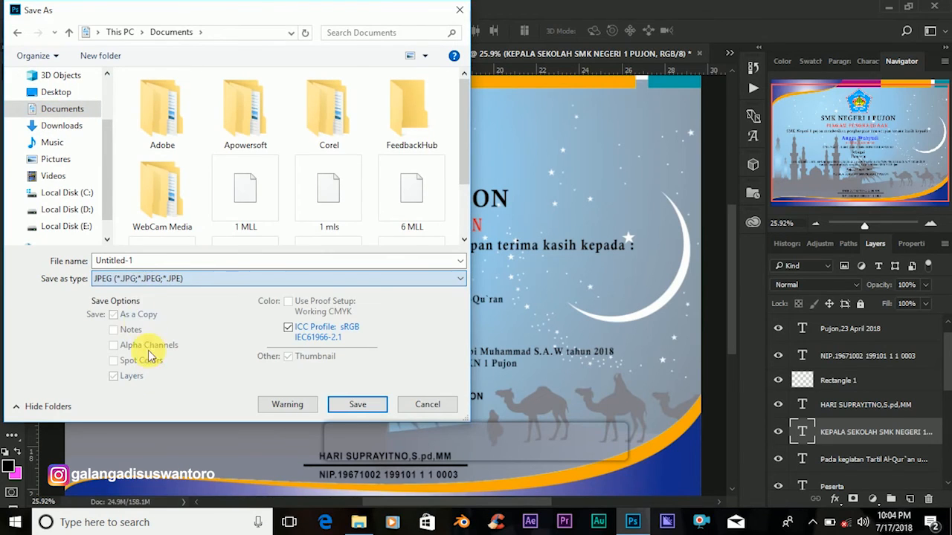
left_click(143, 261)
type("SERTIFIKAT")
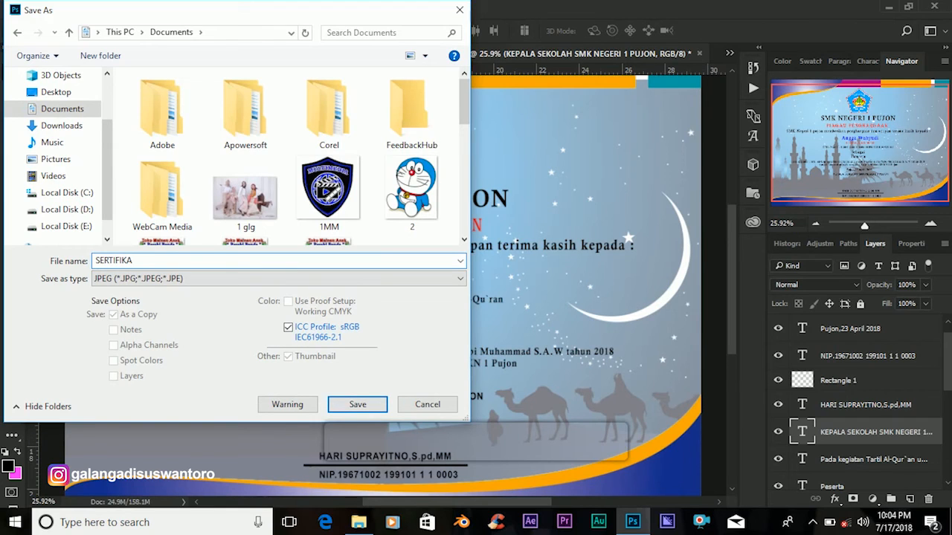
left_click(355, 404)
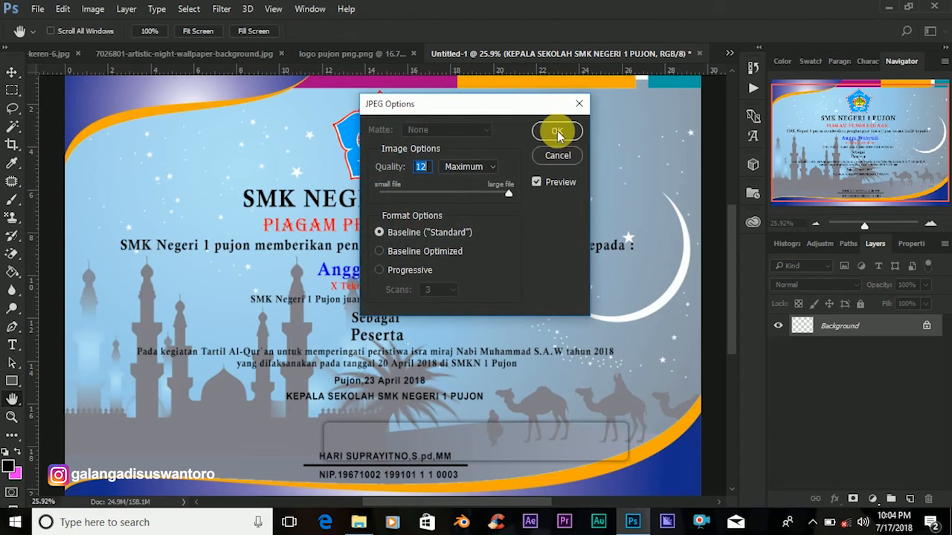
left_click(556, 131)
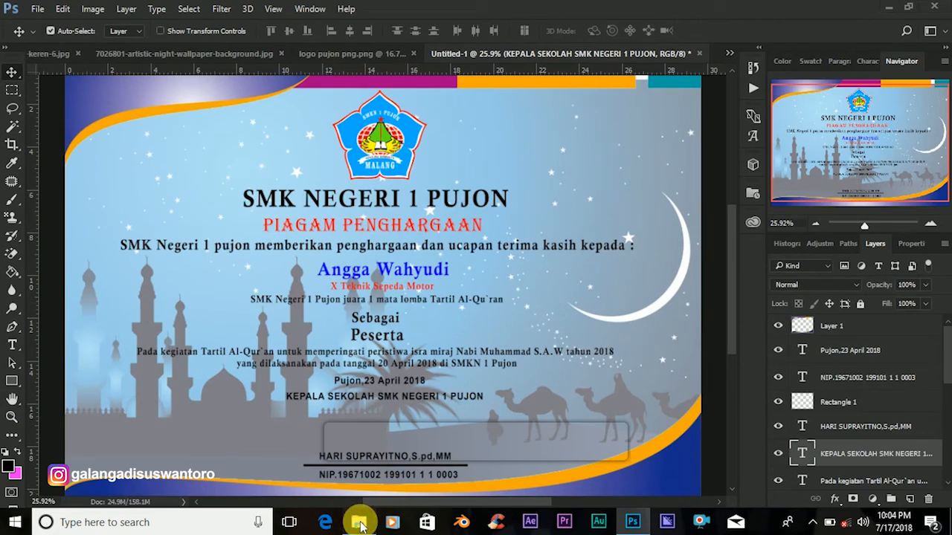
Open the Documents folder in File Explorer and open SERTIFIKAT.jpg to check it.
left_click(358, 522)
left_click(48, 235)
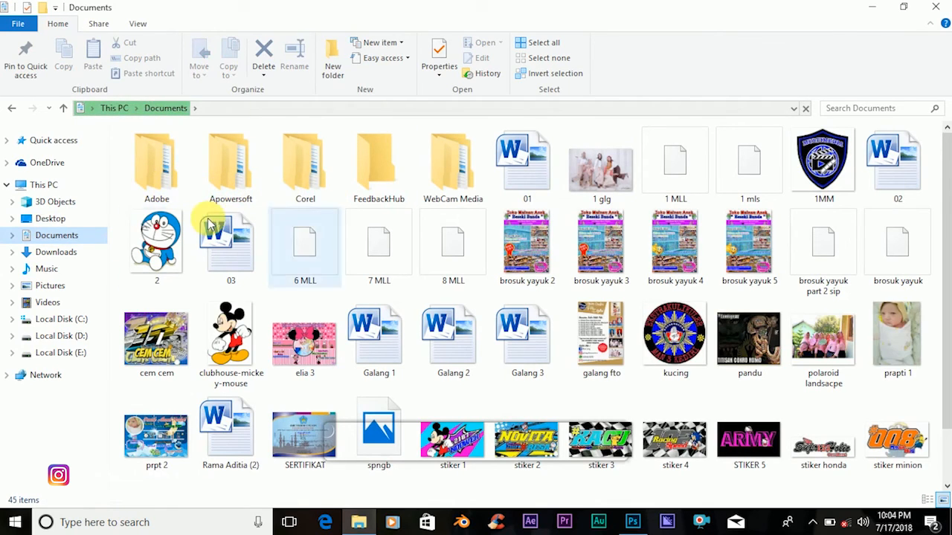
scroll(870, 364, "down", 1)
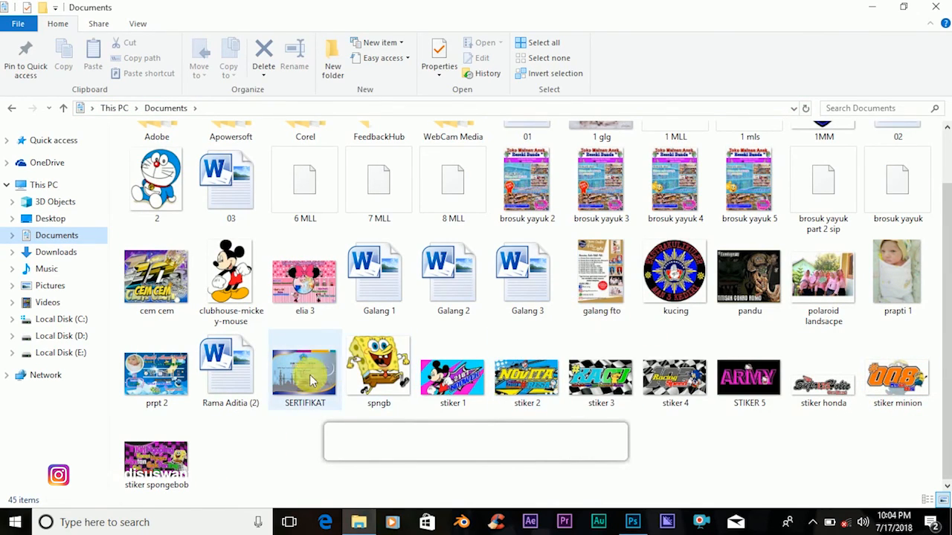
left_click(307, 380)
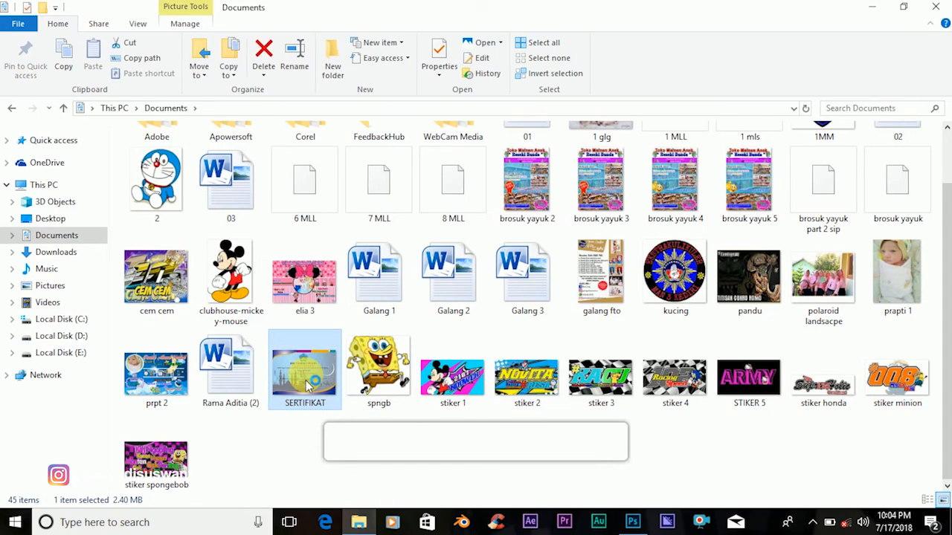
double_click(307, 383)
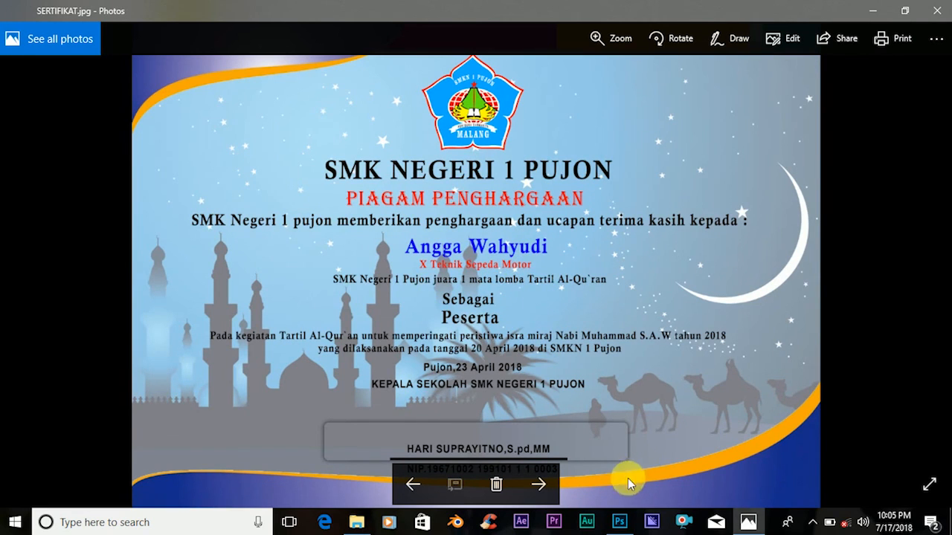
Close the Photos viewer showing SERTIFIKAT.jpg to return to Photoshop.
left_click(619, 524)
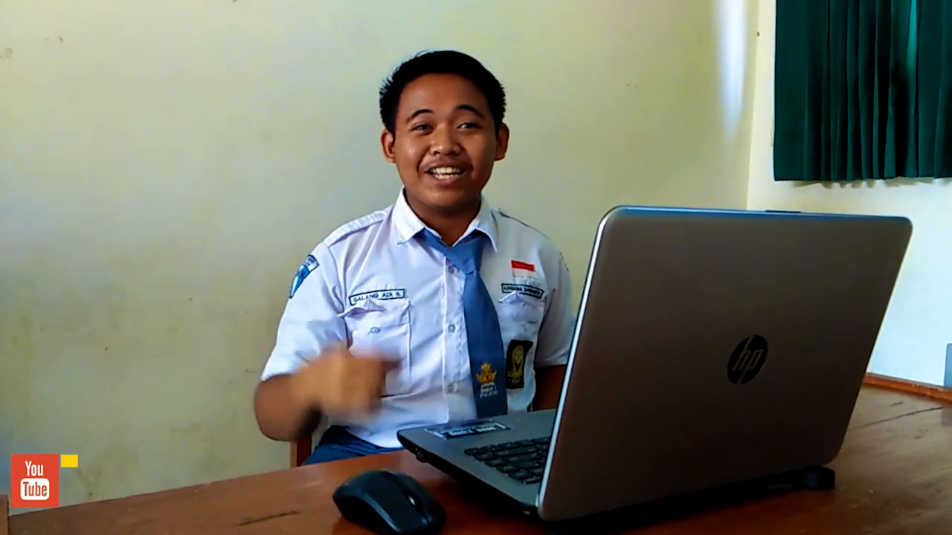